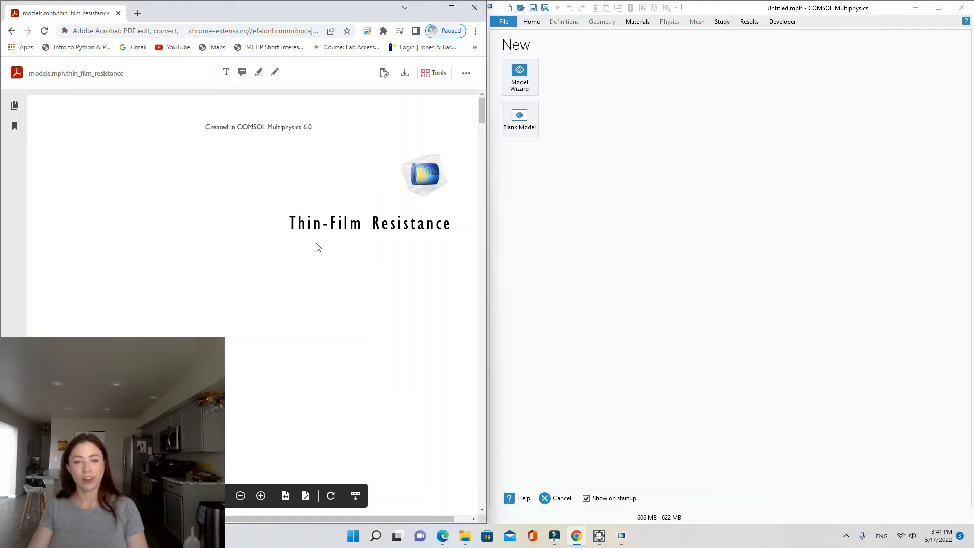
Step: Read the thin-film resistance PDF's Introduction and Model Definition, examining Figure 1, Equation 1 and the simplified one-dimensional Equation 2
scroll(302, 208, down, 15)
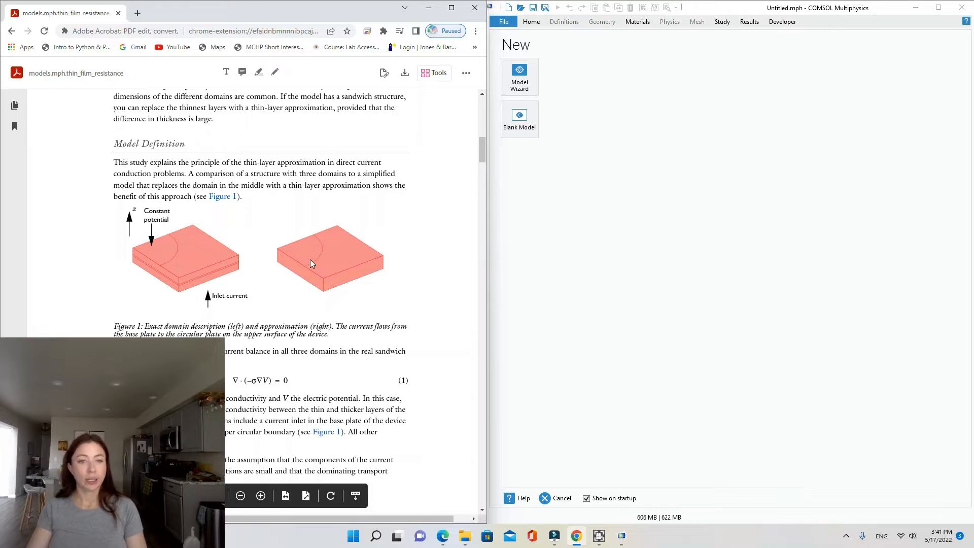
scroll(134, 266, up, 2)
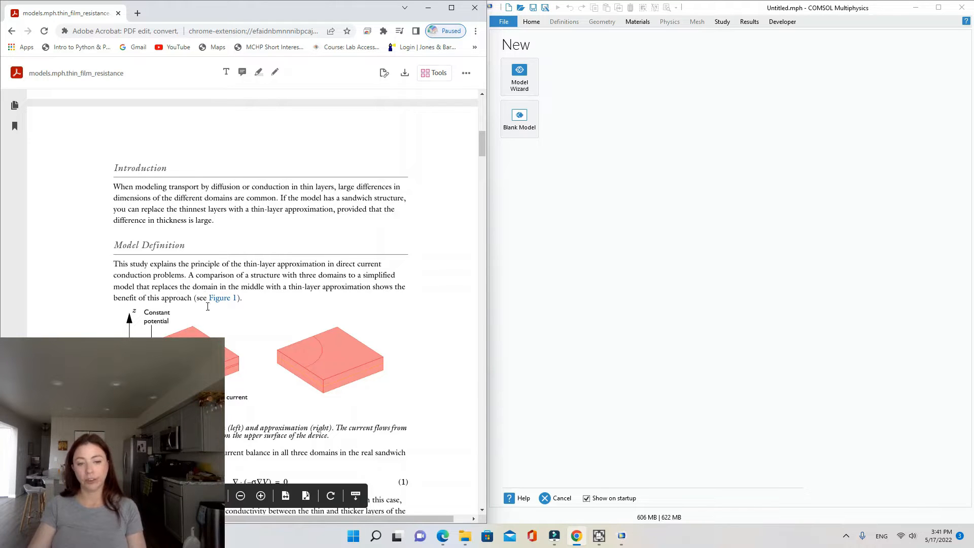
scroll(212, 317, down, 4)
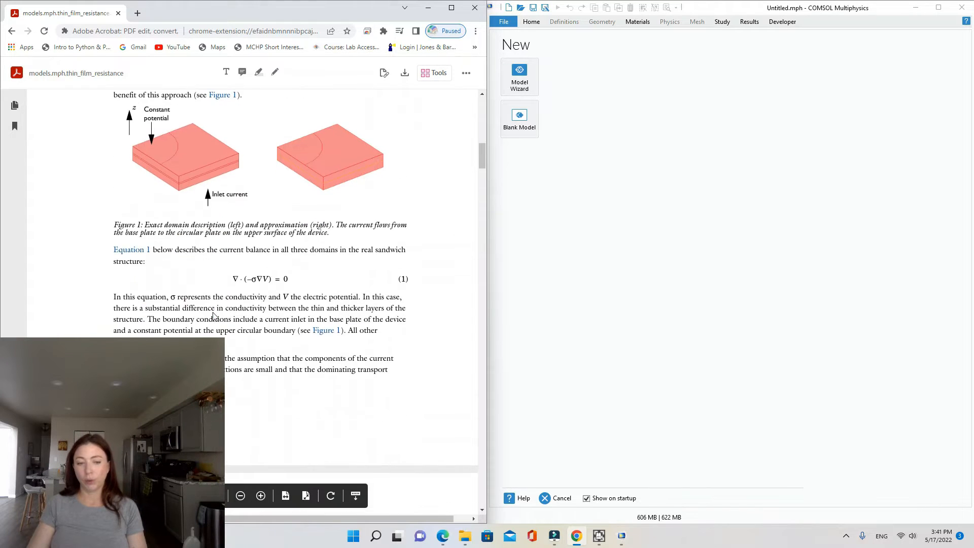
scroll(213, 310, up, 3)
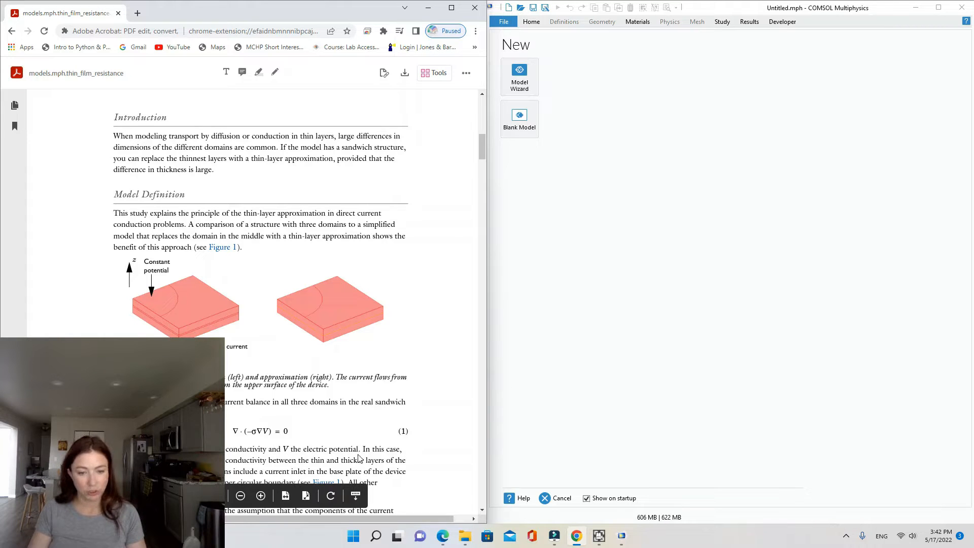
scroll(305, 322, down, 3)
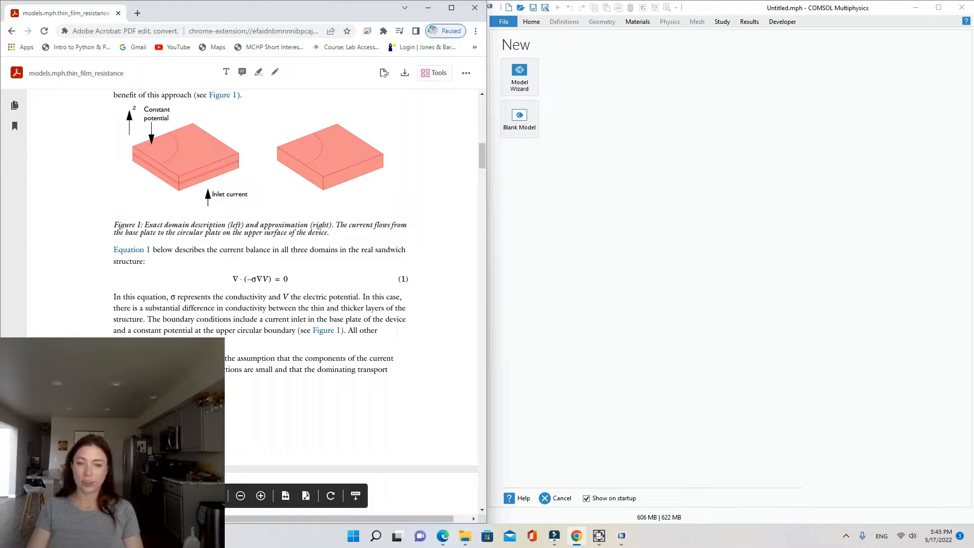
scroll(254, 228, down, 3)
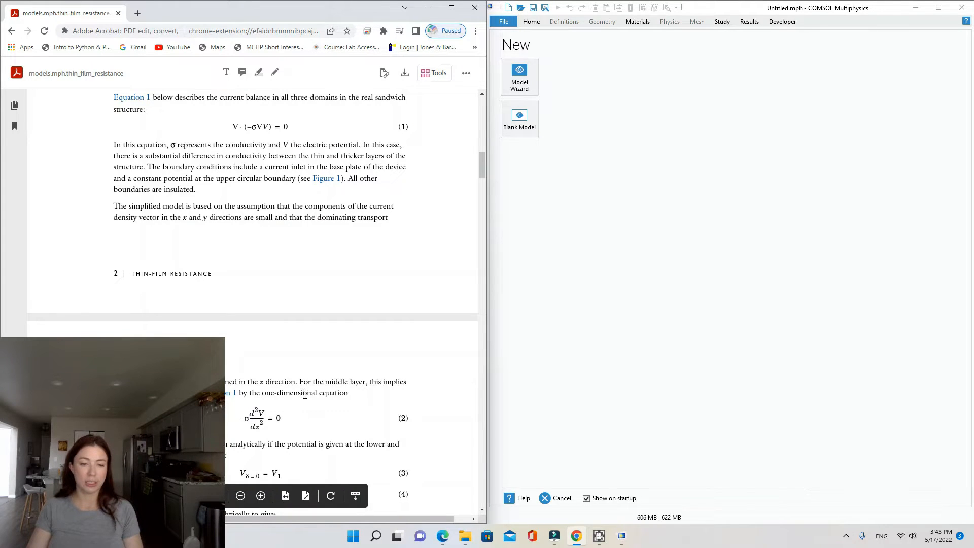
scroll(307, 404, up, 3)
scroll(307, 405, down, 2)
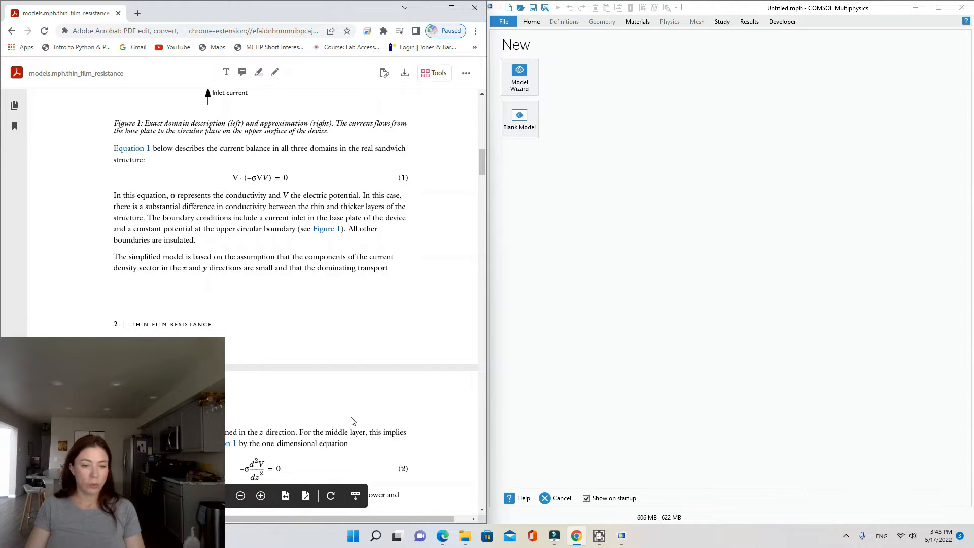
scroll(353, 420, down, 2)
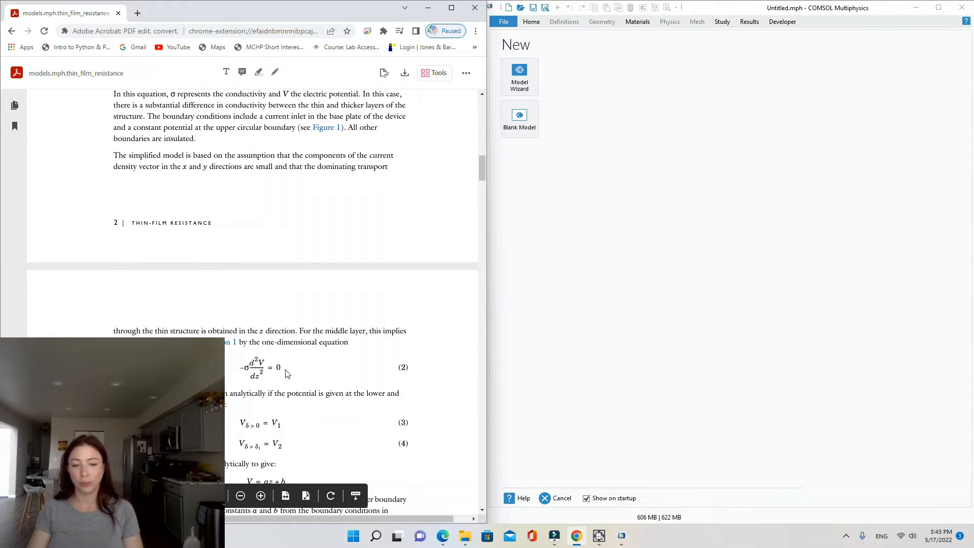
scroll(311, 425, up, 1)
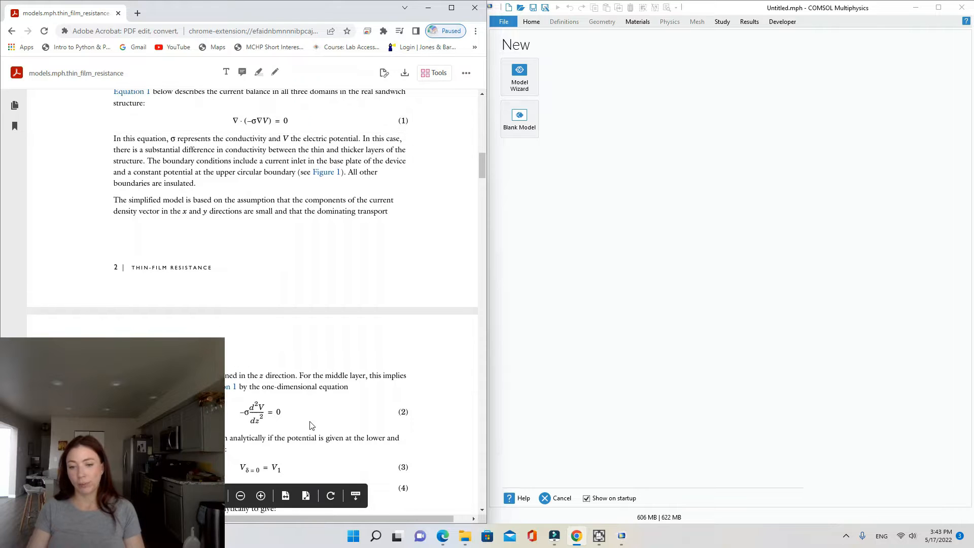
scroll(271, 408, up, 4)
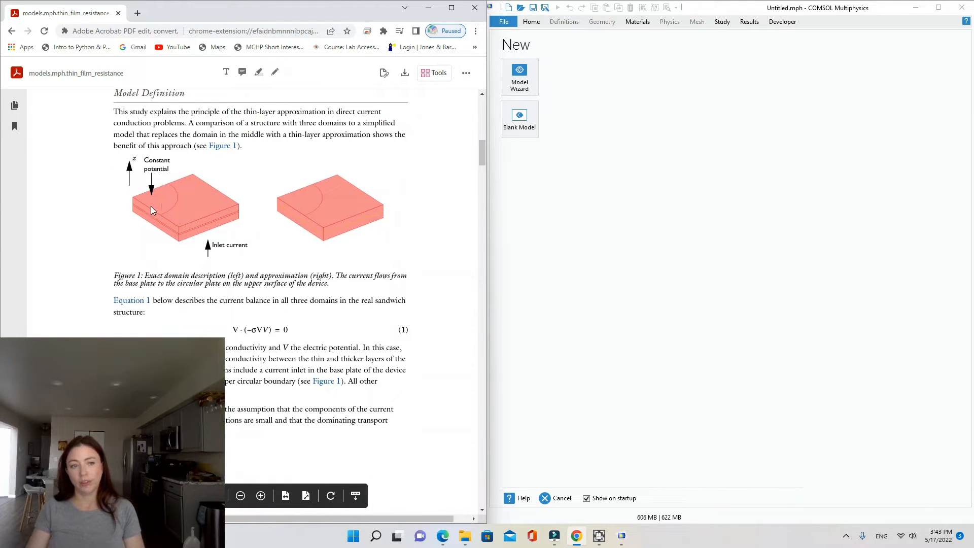
scroll(151, 205, down, 3)
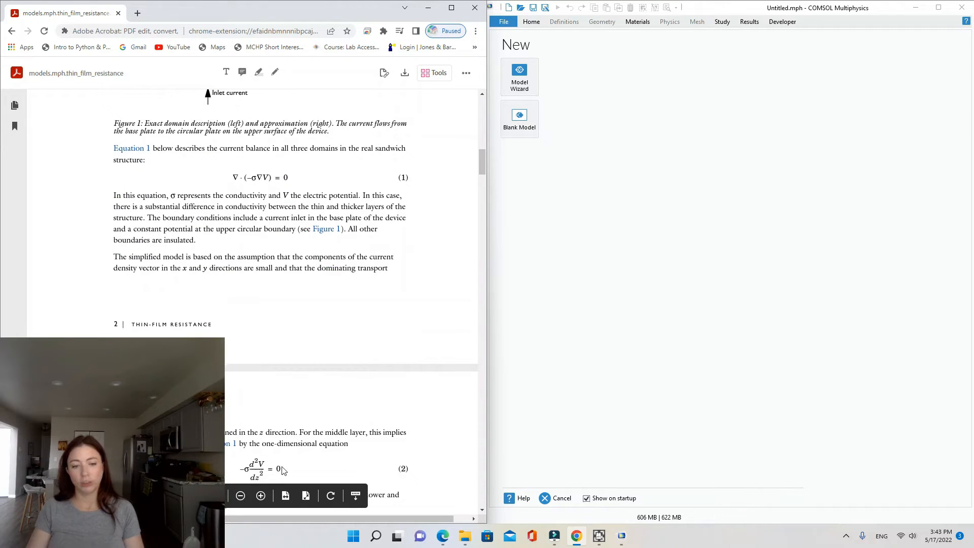
scroll(235, 249, down, 10)
scroll(166, 258, up, 13)
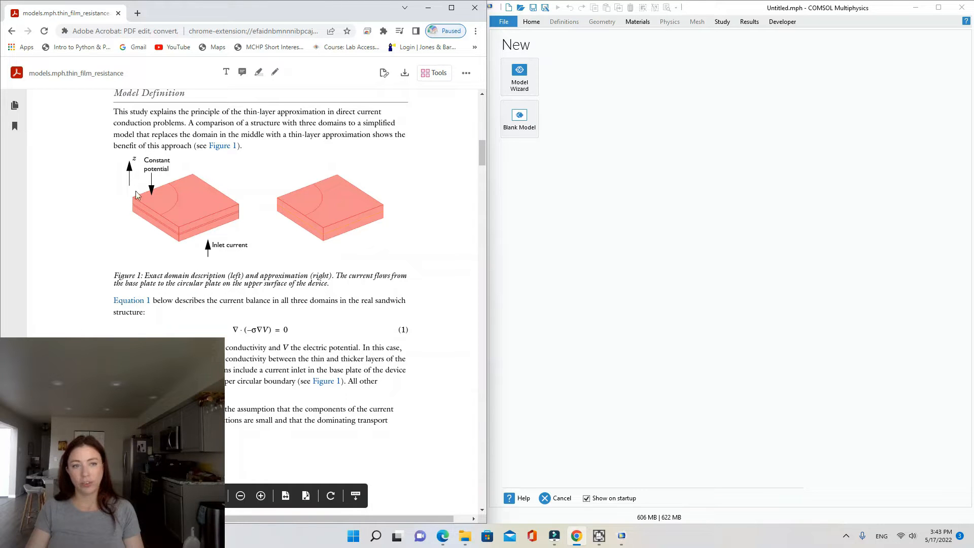
Step: Follow the PDF's analytical derivation from Equation 2 through the boundary conditions and integration constants to the current density in Equation 7
scroll(152, 222, down, 5)
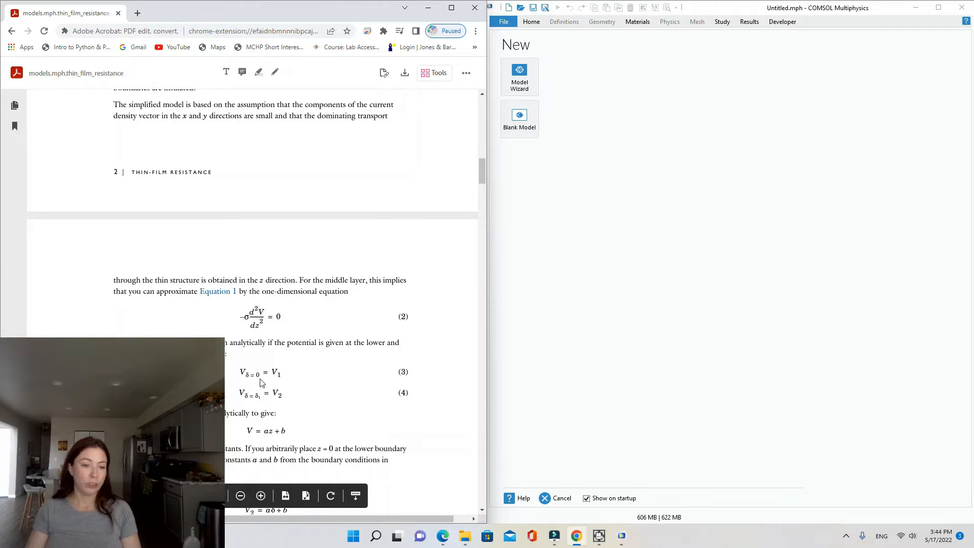
scroll(287, 387, up, 1)
scroll(289, 394, up, 1)
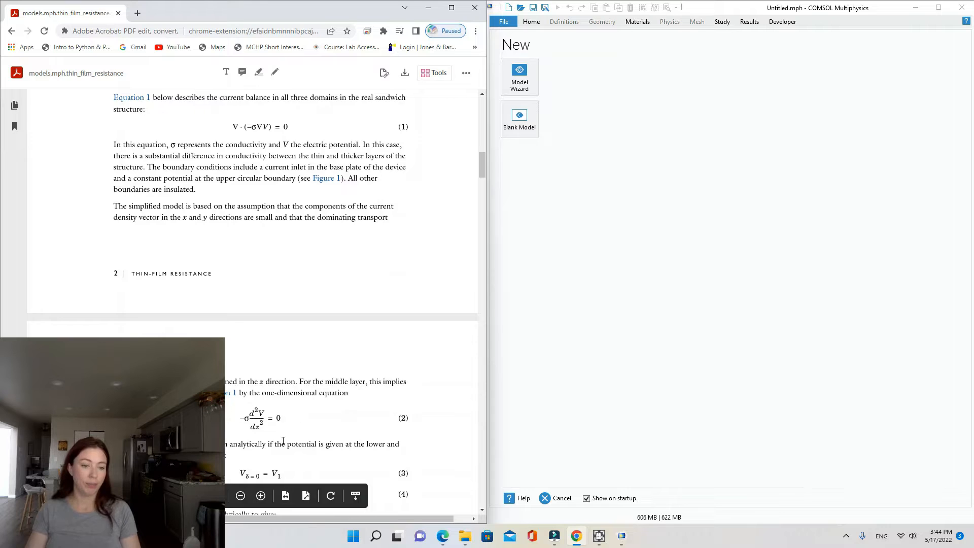
scroll(286, 481, down, 4)
scroll(264, 274, up, 2)
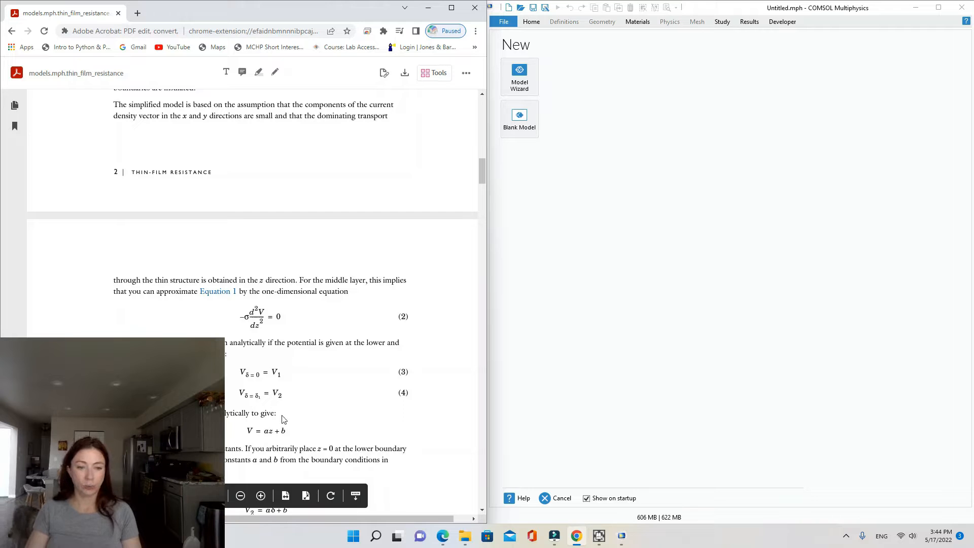
scroll(246, 341, down, 2)
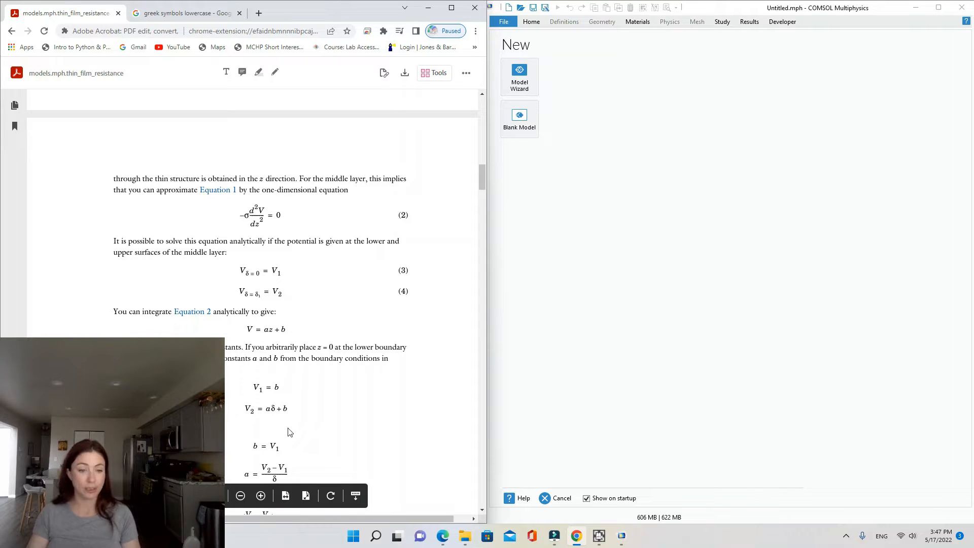
scroll(288, 434, down, 1)
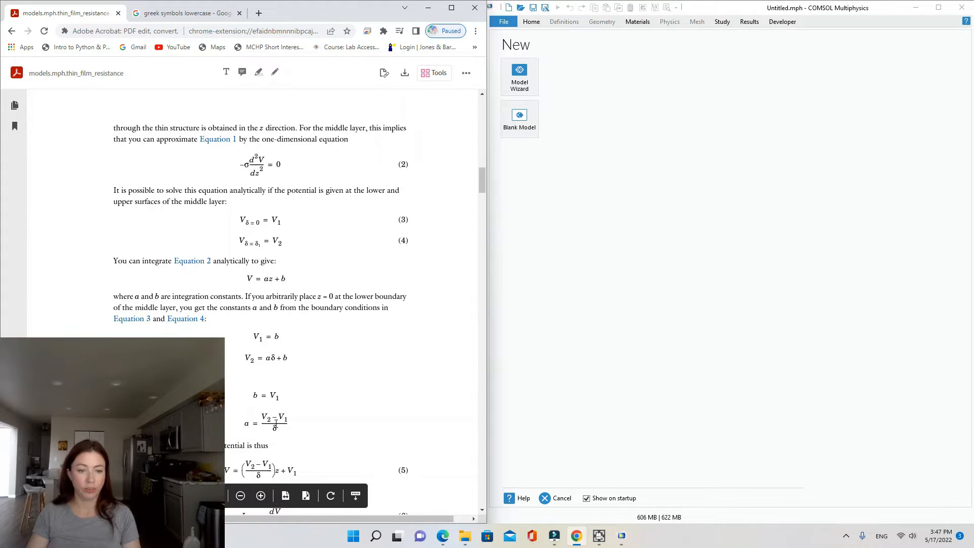
scroll(275, 426, down, 4)
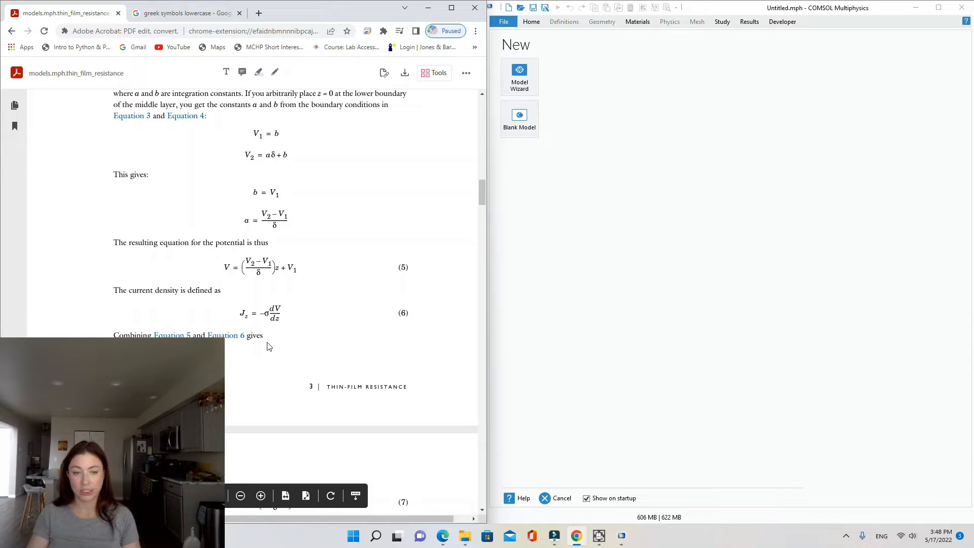
scroll(269, 346, down, 4)
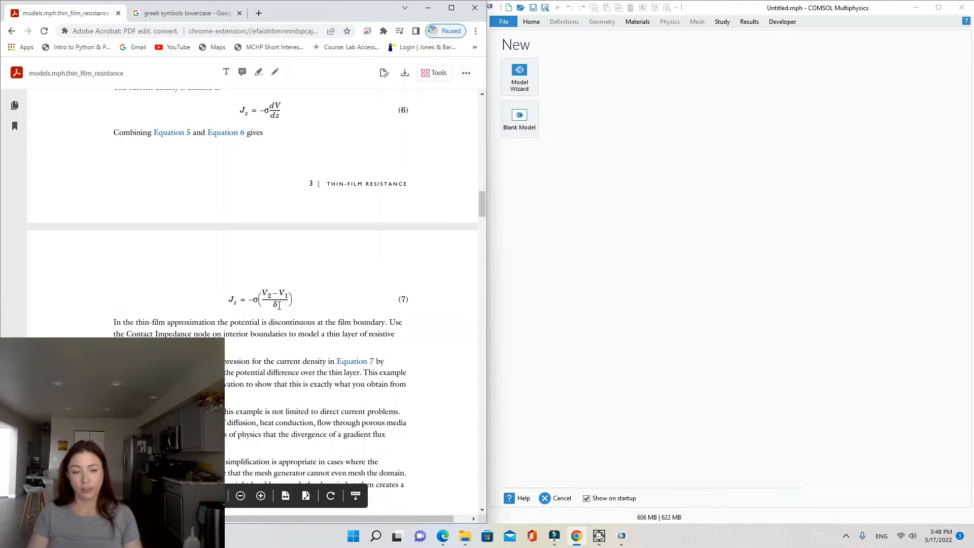
Step: Review the simplified model's assumptions and re-examine how Equations 5 and 6 combine into the current density expression
scroll(292, 338, up, 10)
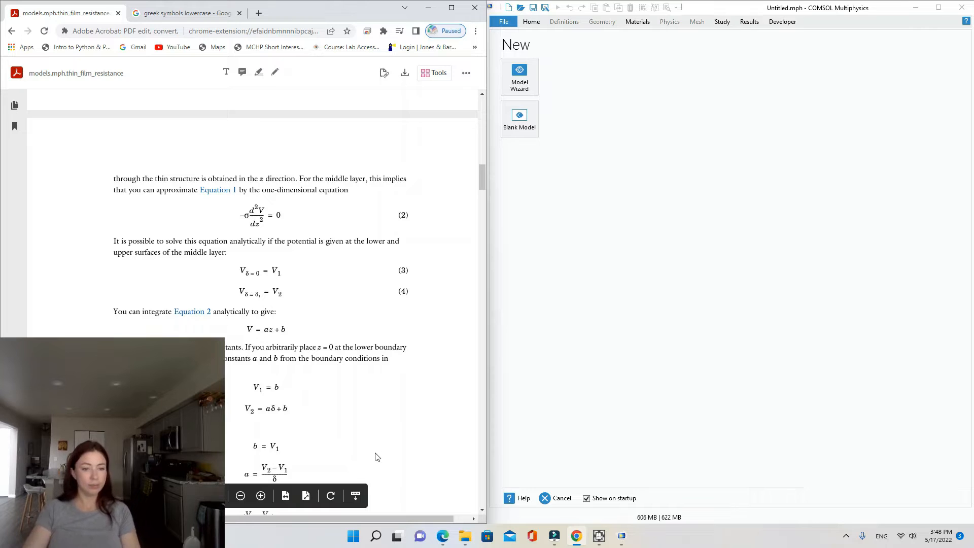
scroll(306, 333, up, 4)
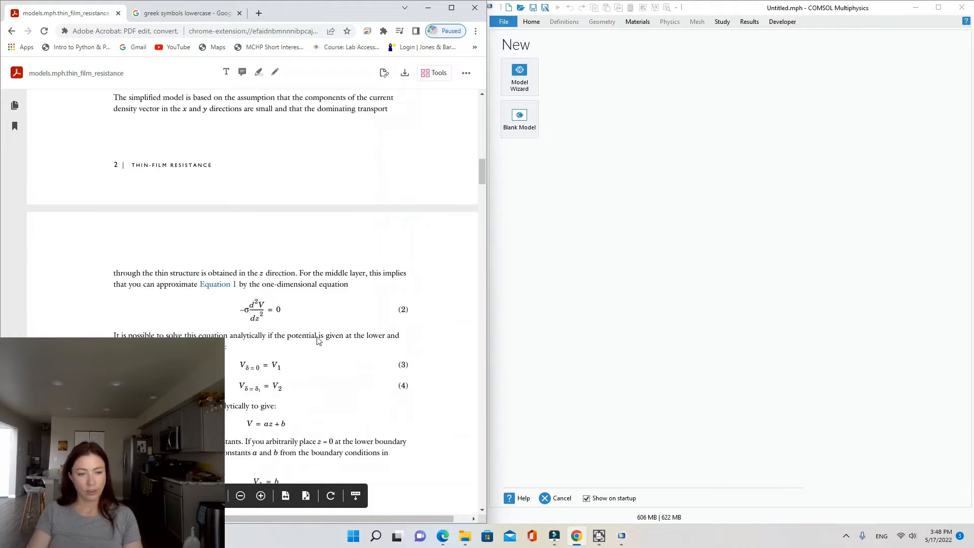
scroll(268, 340, up, 5)
scroll(254, 304, down, 5)
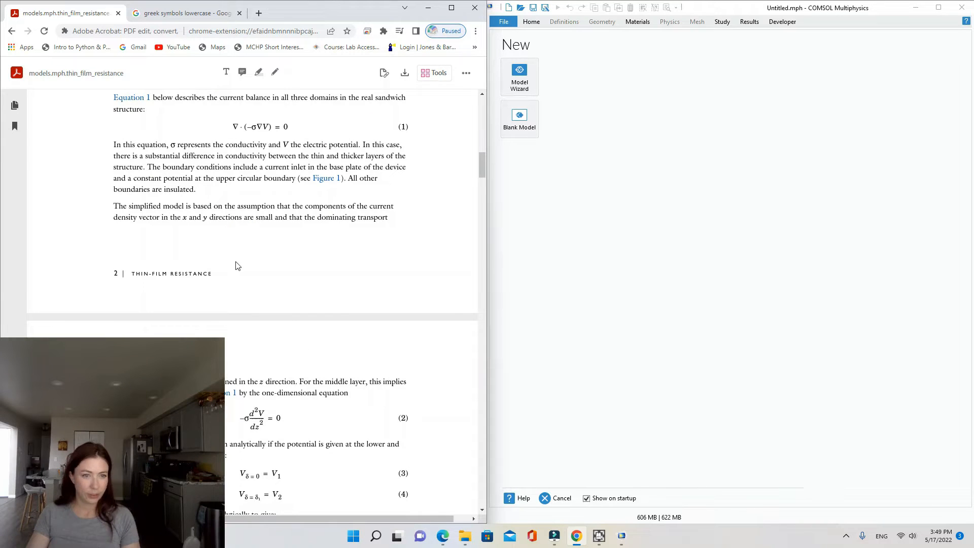
scroll(238, 266, down, 5)
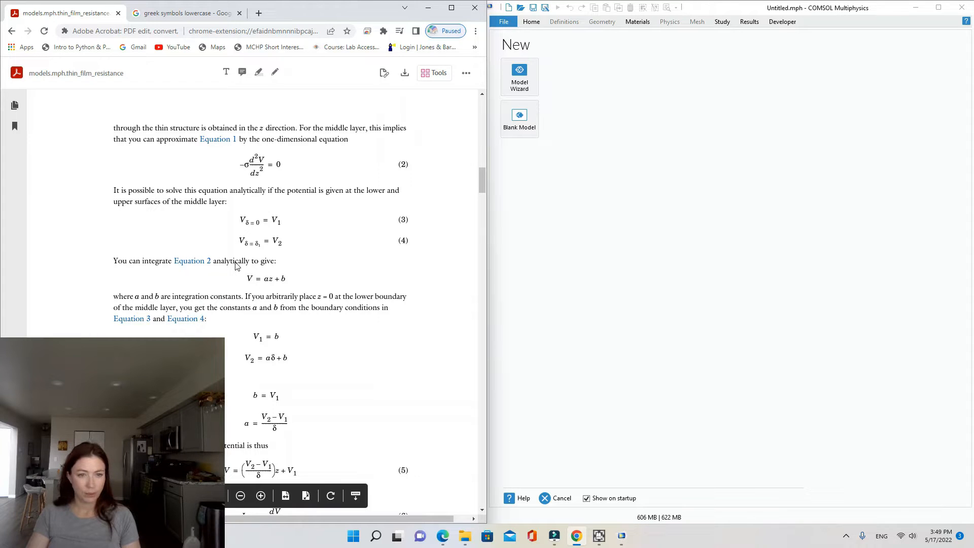
scroll(237, 268, down, 3)
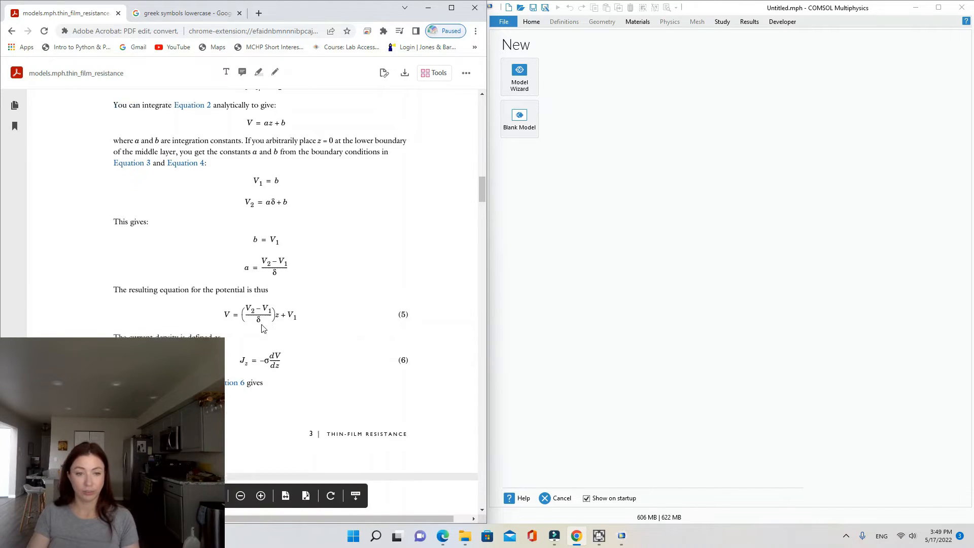
scroll(263, 325, down, 4)
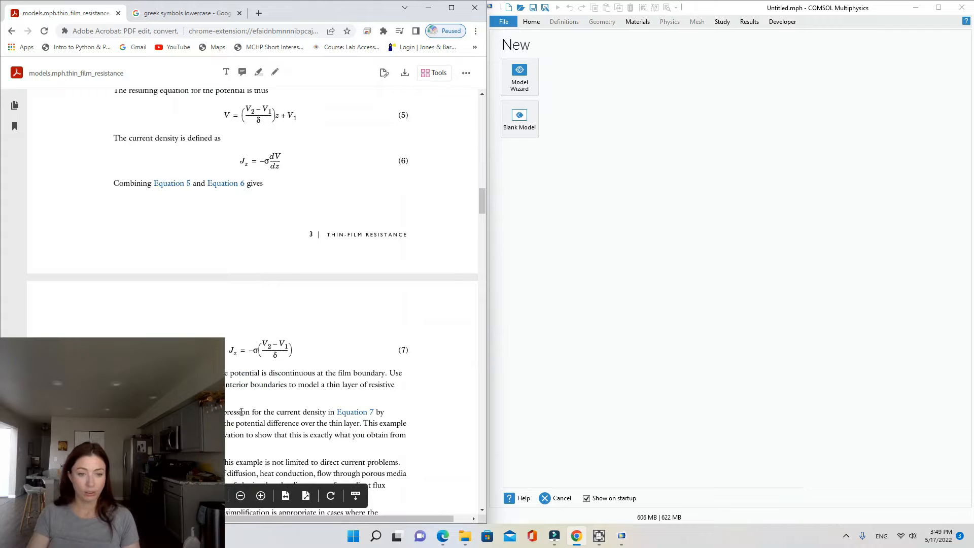
scroll(289, 415, down, 4)
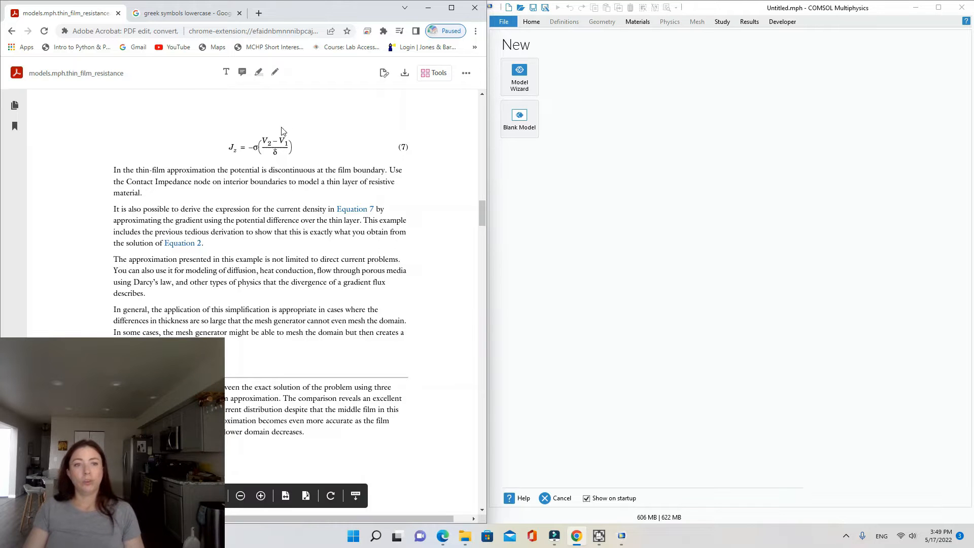
scroll(243, 161, up, 2)
scroll(252, 340, down, 20)
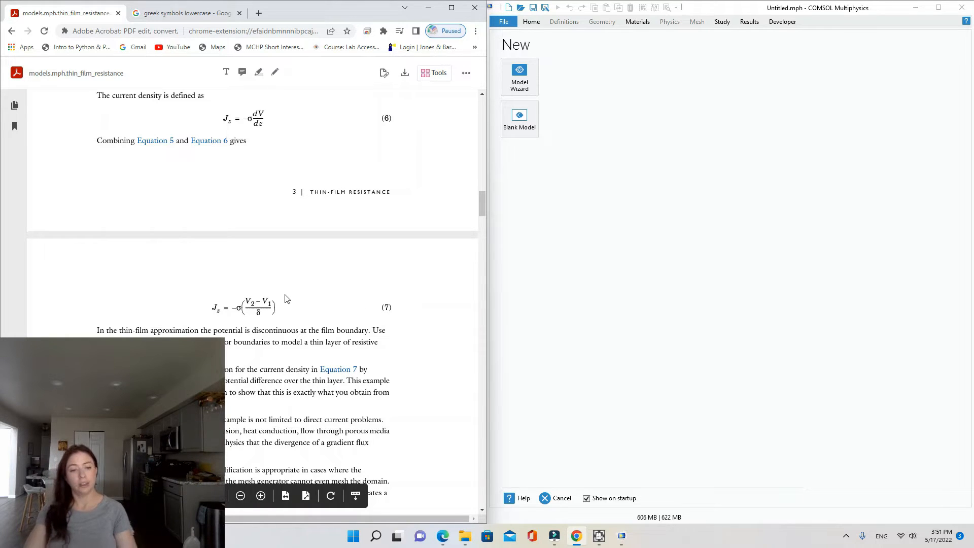
Step: Read the PDF's thin-film approximation notes and results discussion, examining the potential distribution plots in Figures 2 and 3
scroll(285, 304, down, 2)
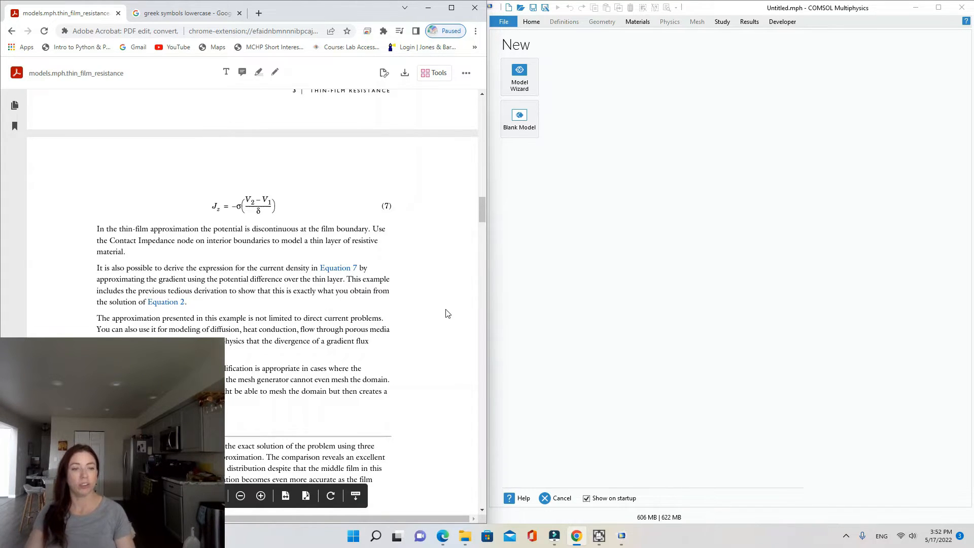
scroll(453, 294, down, 10)
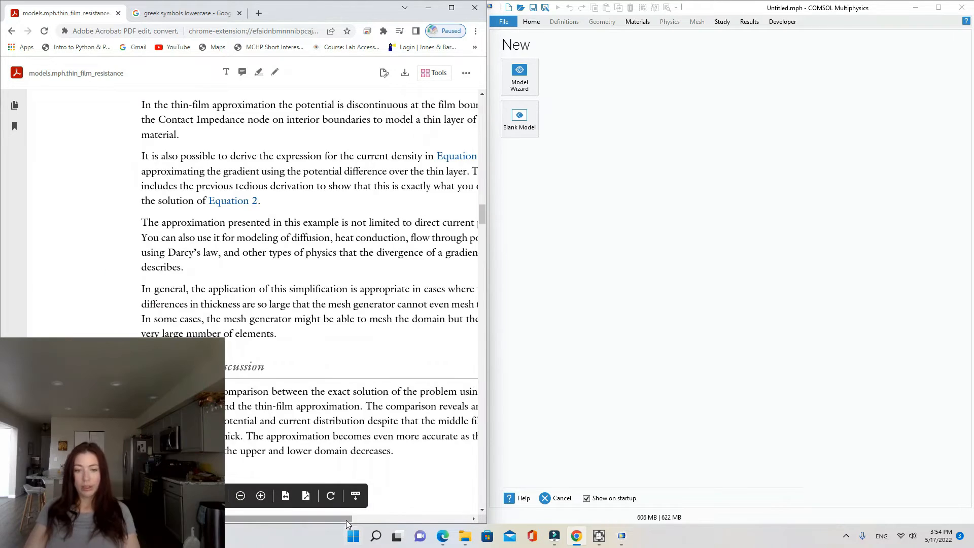
drag(347, 518, 389, 519)
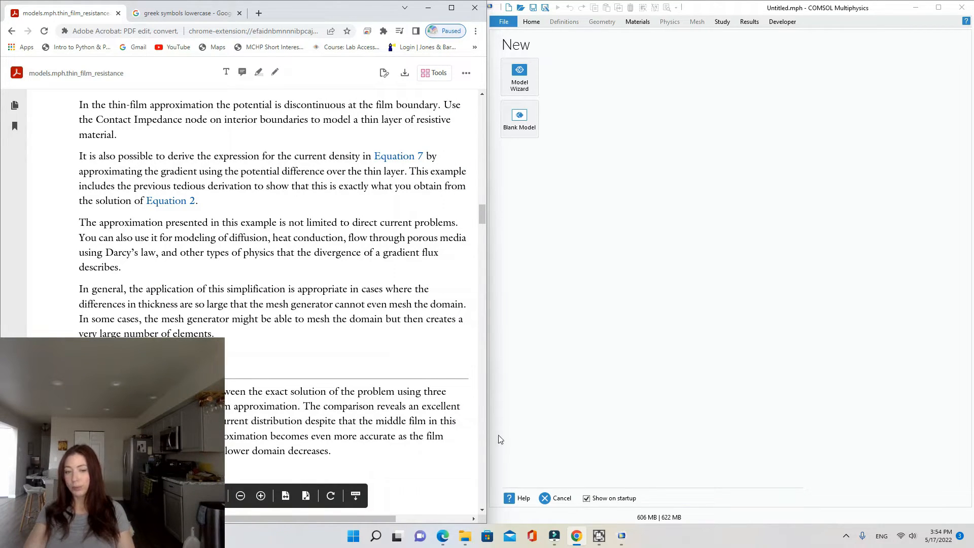
scroll(350, 415, down, 10)
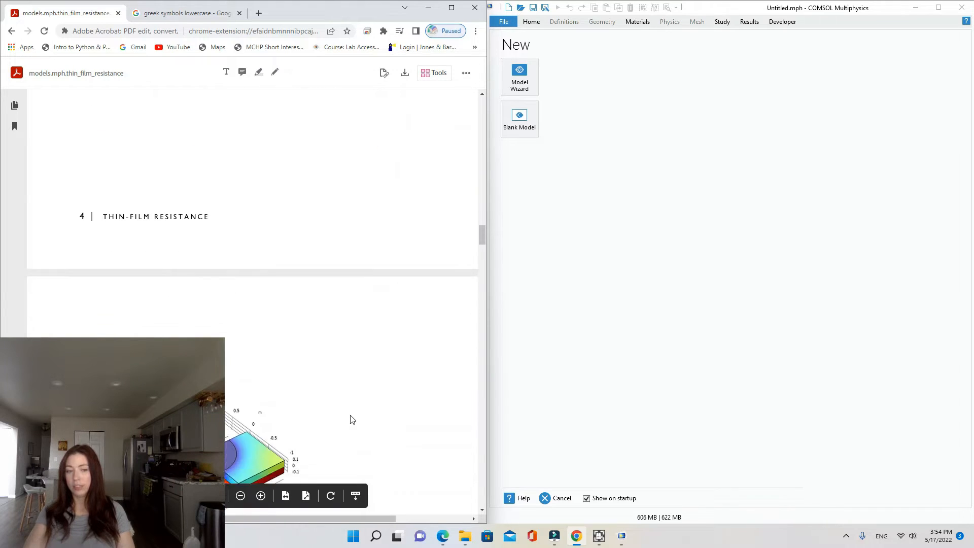
scroll(351, 473, down, 4)
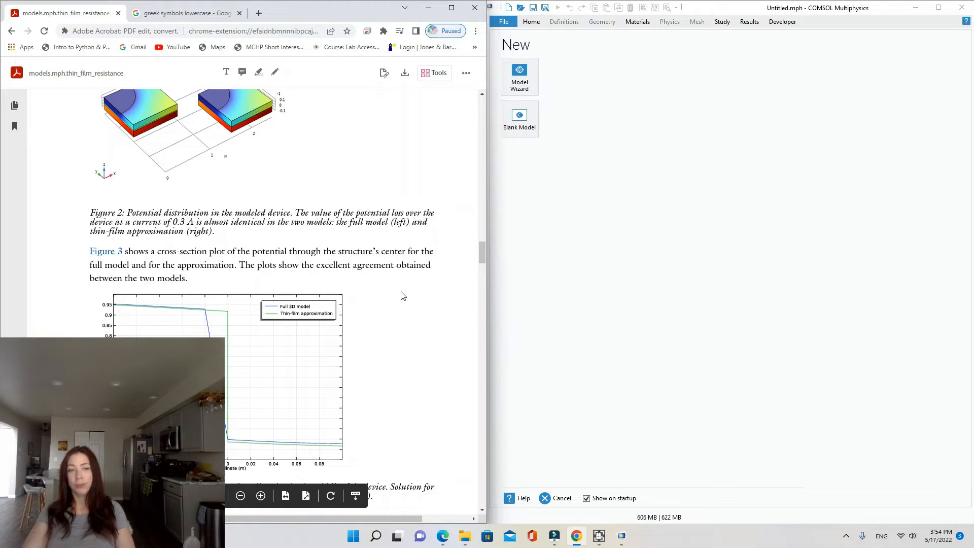
scroll(402, 296, down, 3)
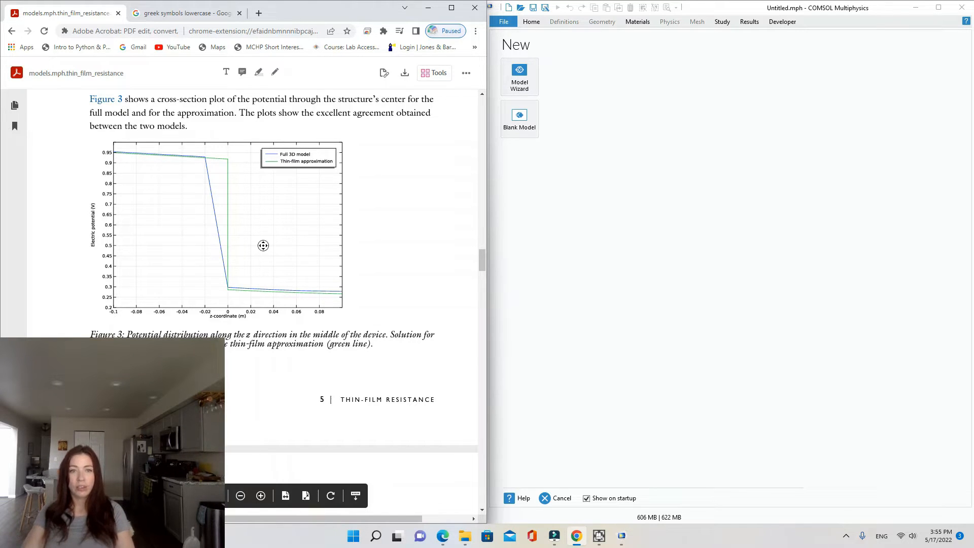
Step: Bring the PDF's Modeling Instructions section into view and switch to the COMSOL Multiphysics window
scroll(406, 337, down, 10)
drag(482, 292, 487, 265)
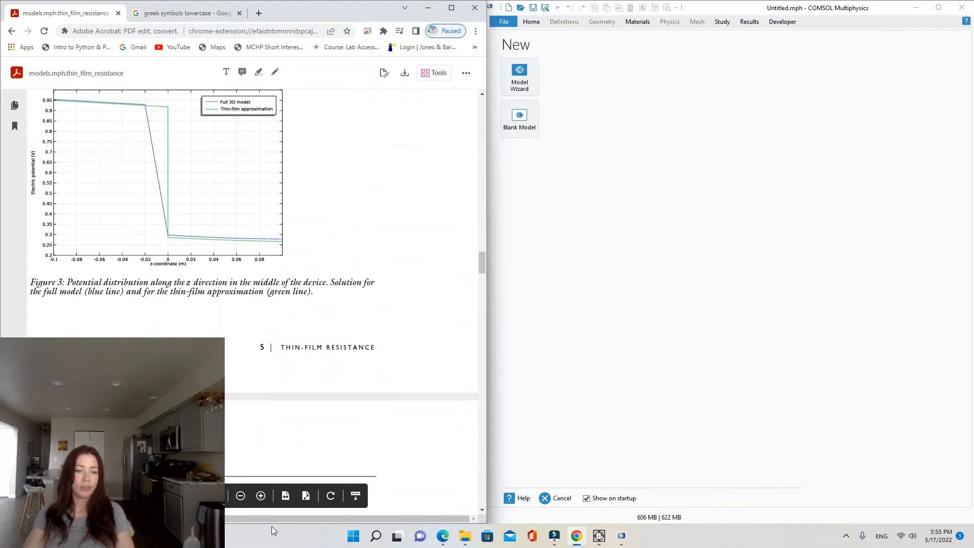
drag(273, 518, 218, 518)
scroll(278, 411, down, 5)
scroll(284, 356, down, 4)
scroll(355, 290, up, 2)
click(582, 317)
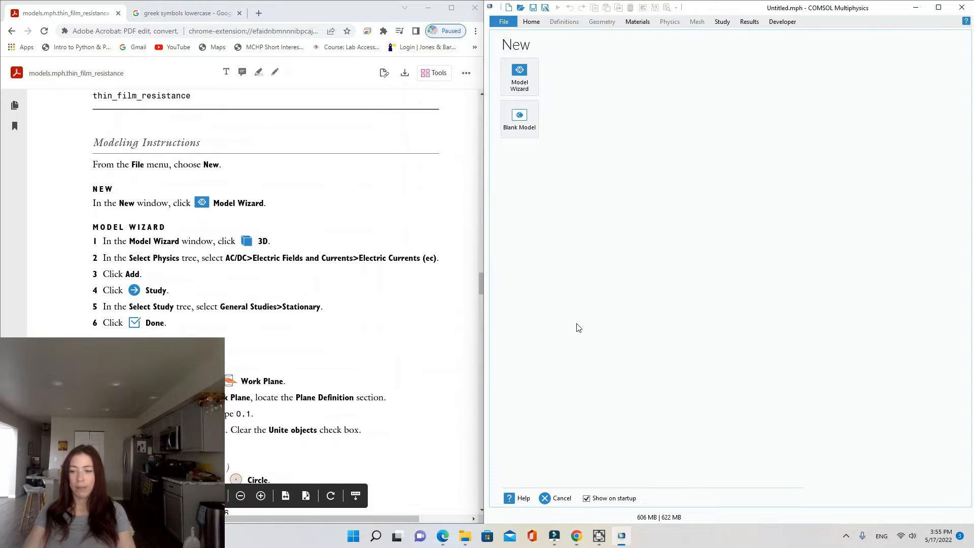
Step: Start a 3D model with the Model Wizard and add the Electric Currents (ec) physics interface from Electric Fields and Currents
click(527, 84)
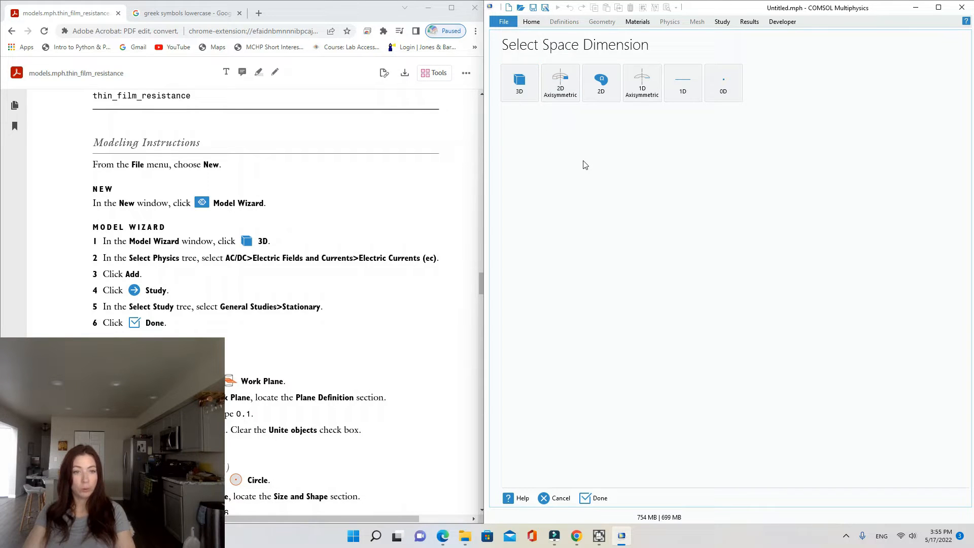
click(521, 82)
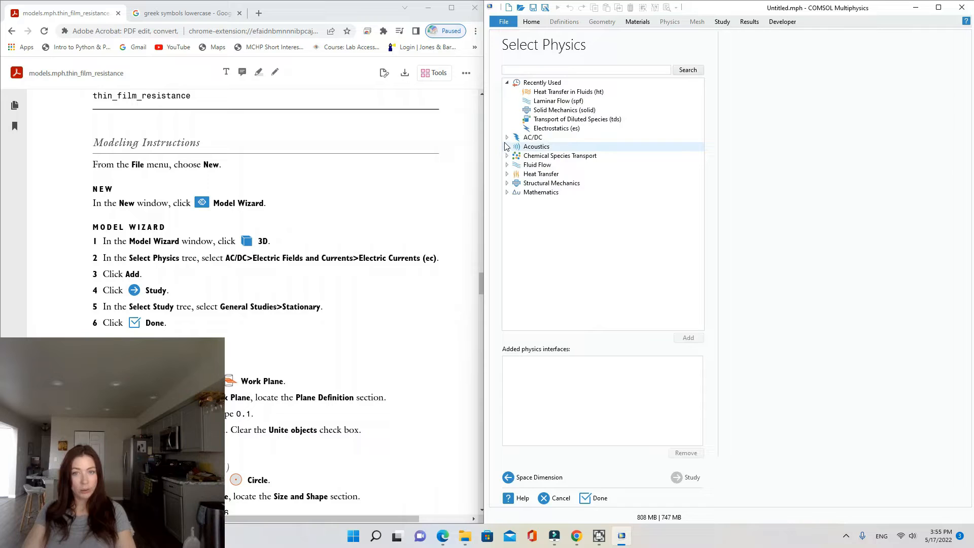
click(507, 138)
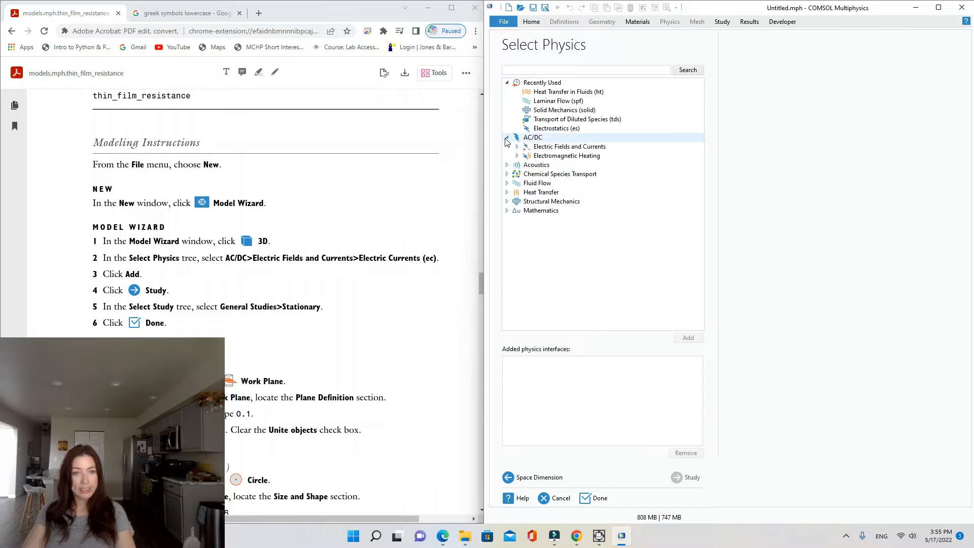
click(537, 147)
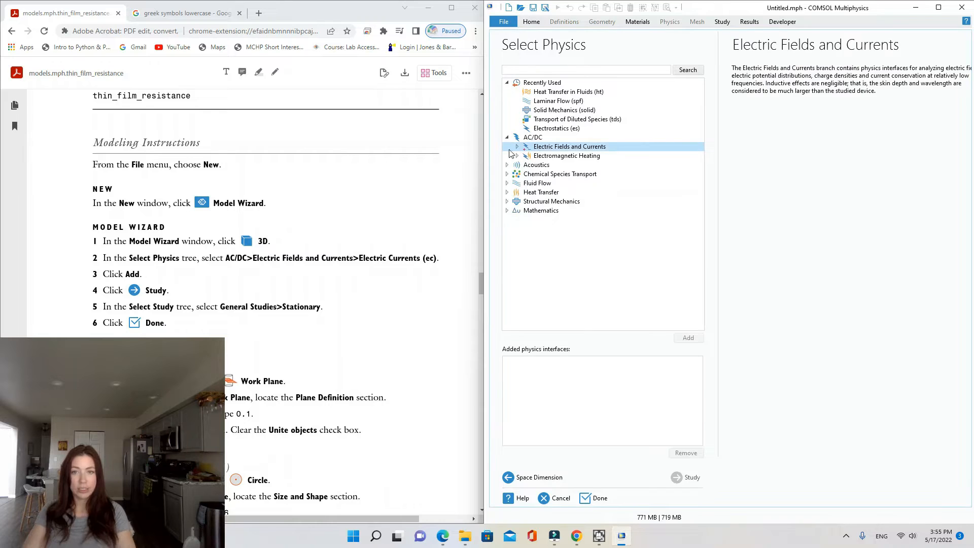
click(517, 147)
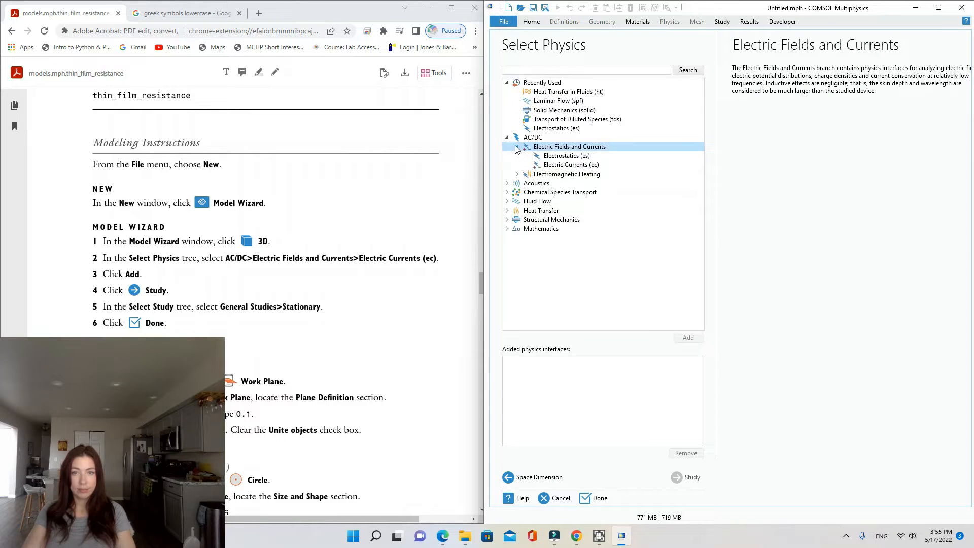
click(572, 167)
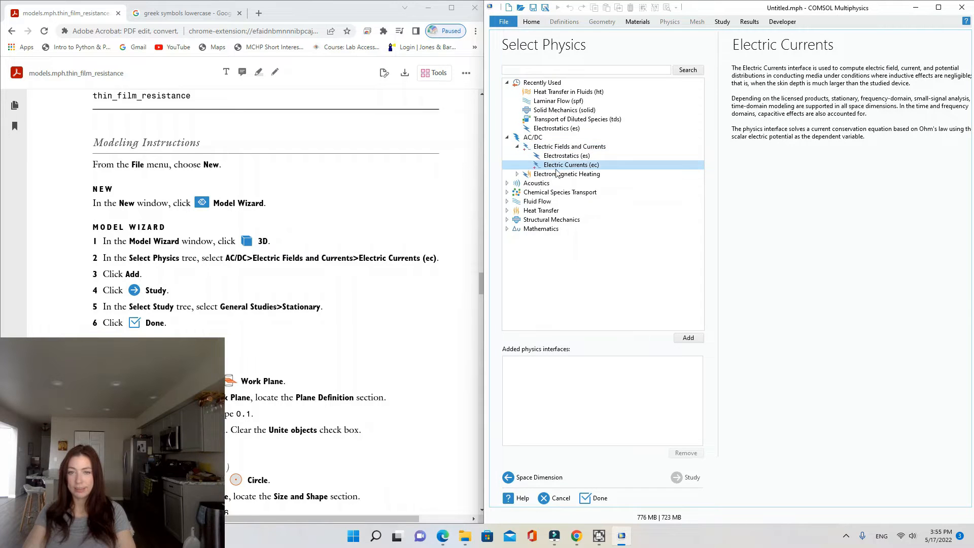
click(690, 337)
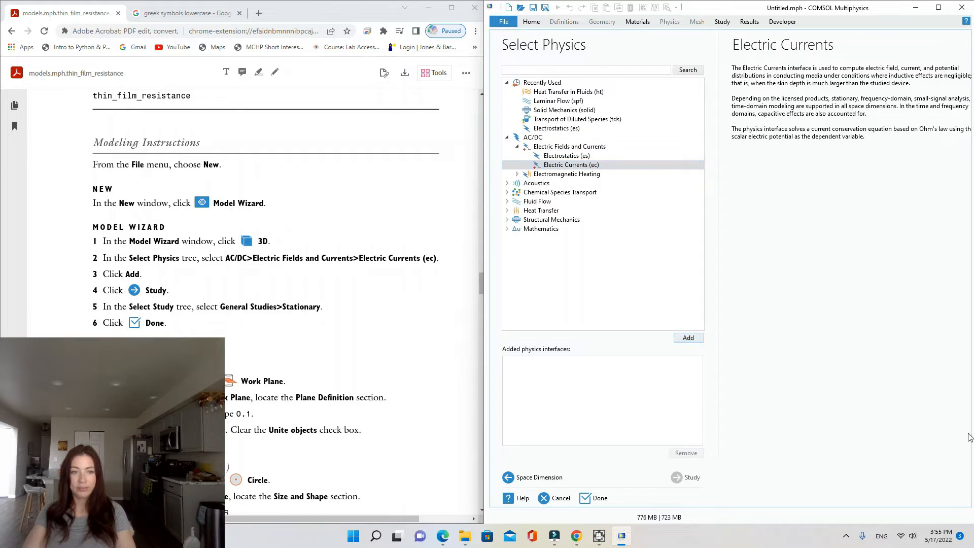
Step: Proceed to the study selection, choose a Stationary study and finish the wizard
click(689, 484)
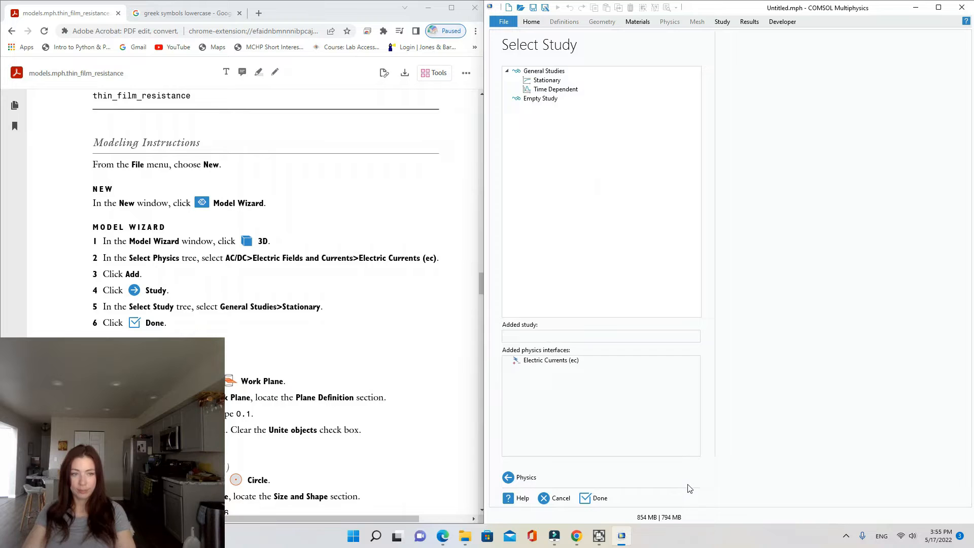
click(542, 81)
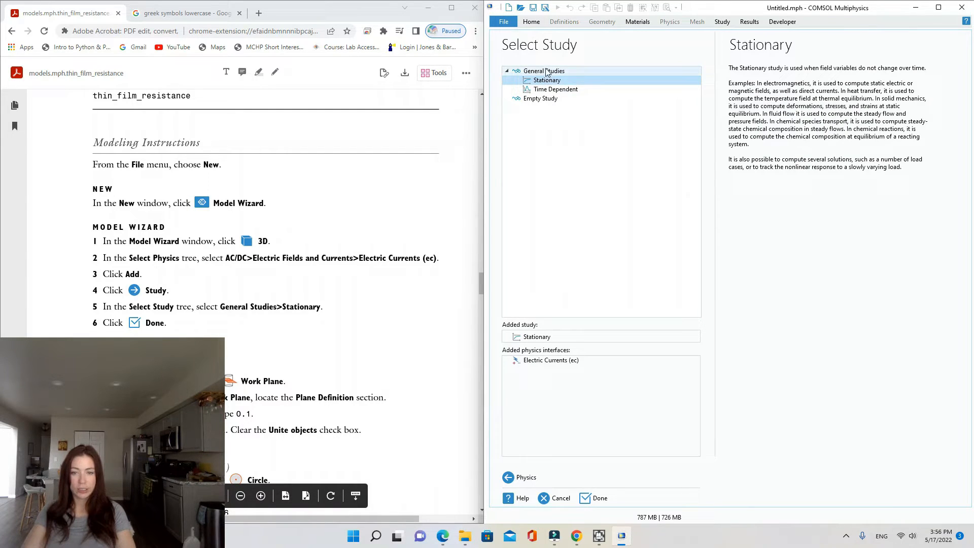
click(601, 499)
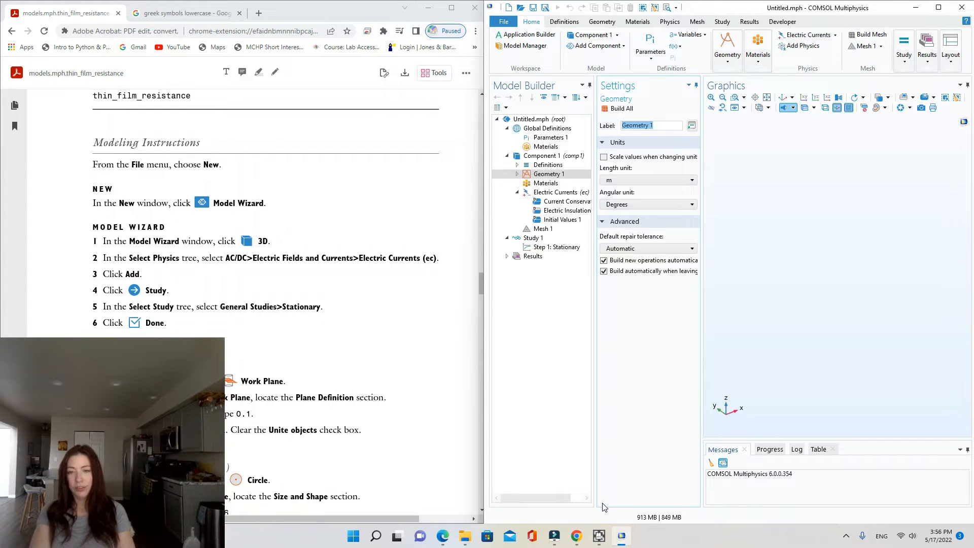
Step: Save the new model in the COMSOL documents folder as thinFilmResistance
key(ctrl+s)
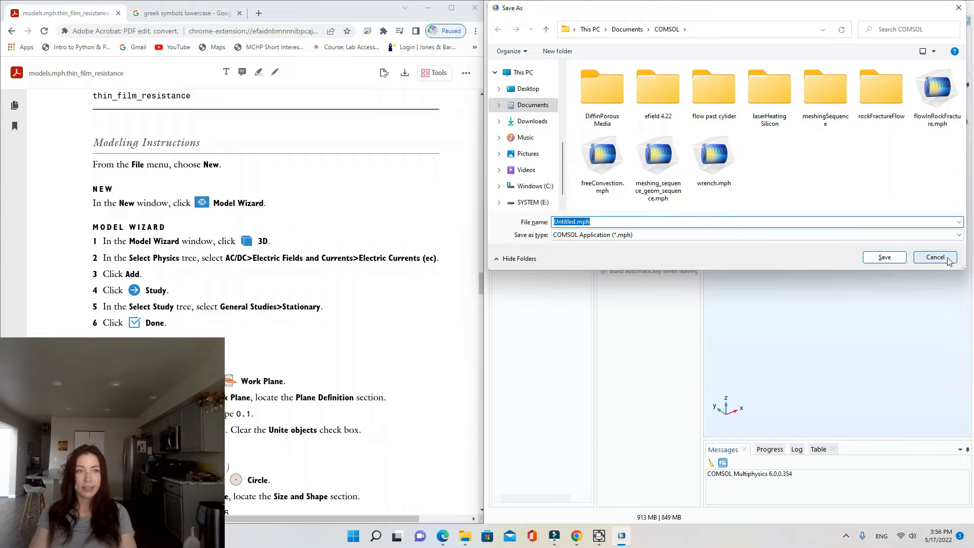
text(thinFilmResistance)
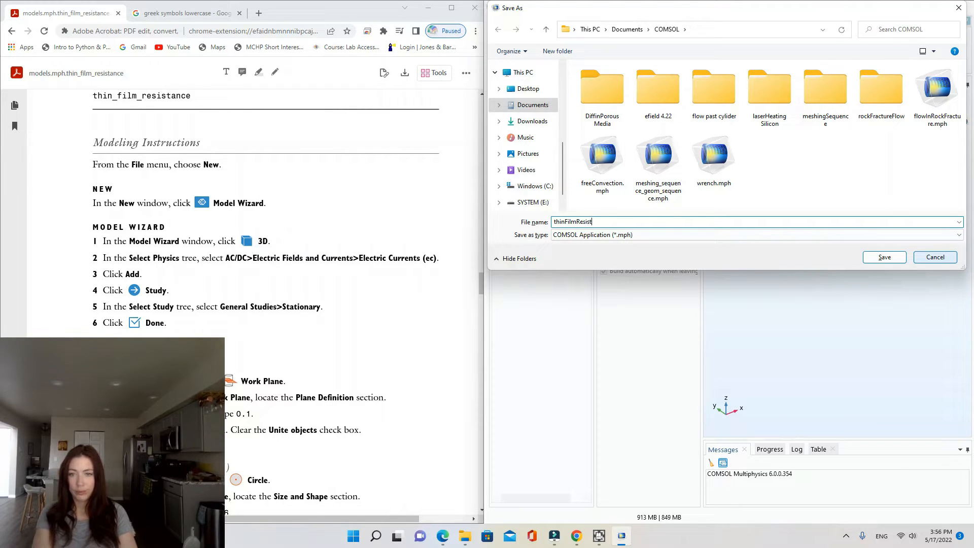
click(884, 257)
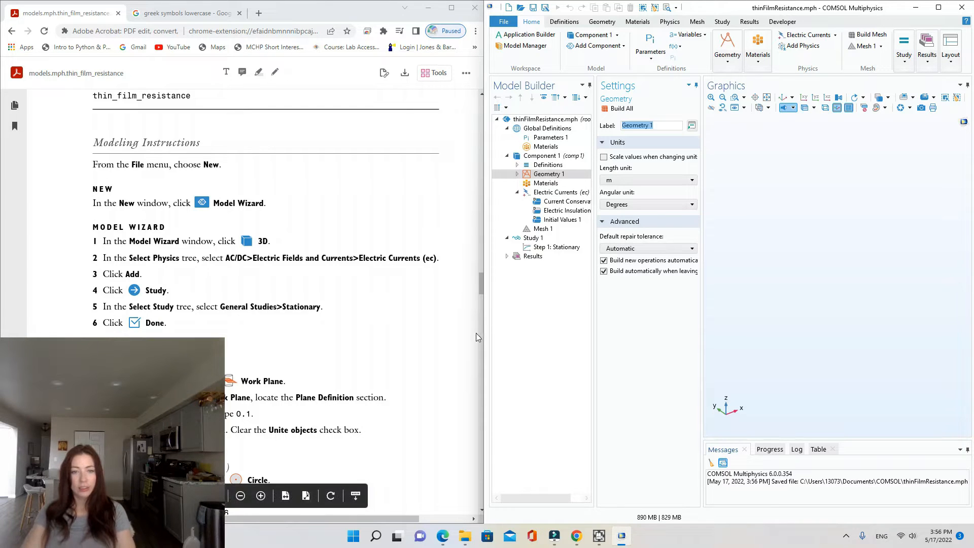
Step: Add a work plane on the xy-plane with a z-coordinate of 0.1 m and disable uniting of its objects
drag(489, 327, 385, 328)
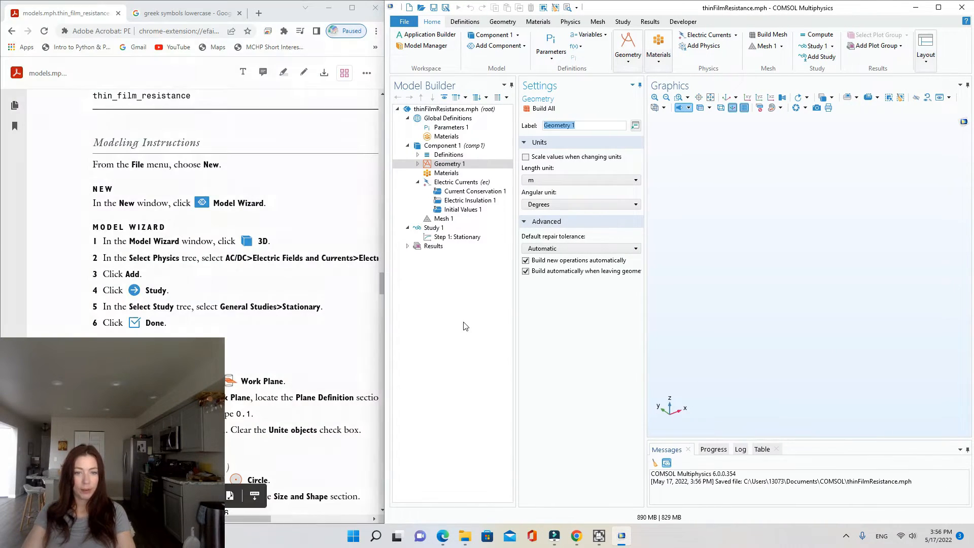
drag(197, 518, 232, 516)
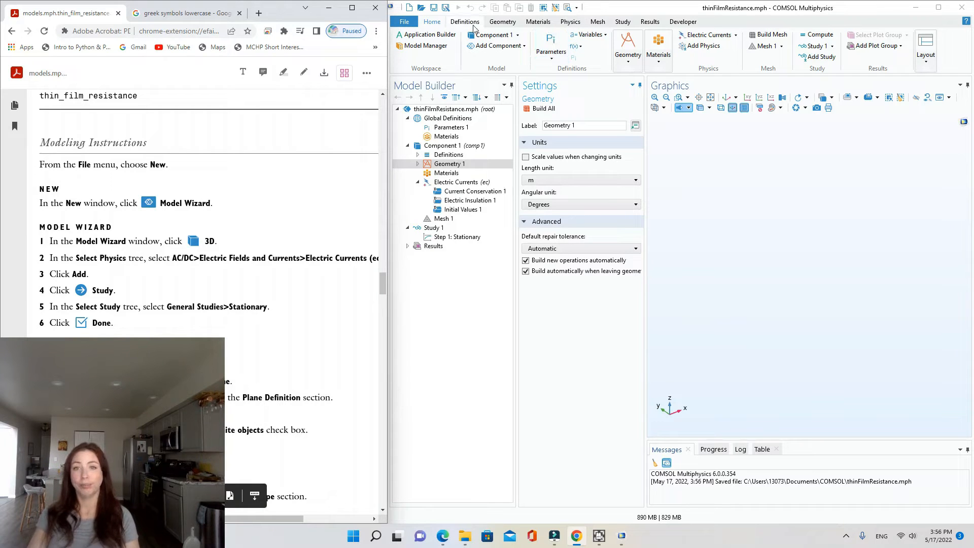
click(505, 22)
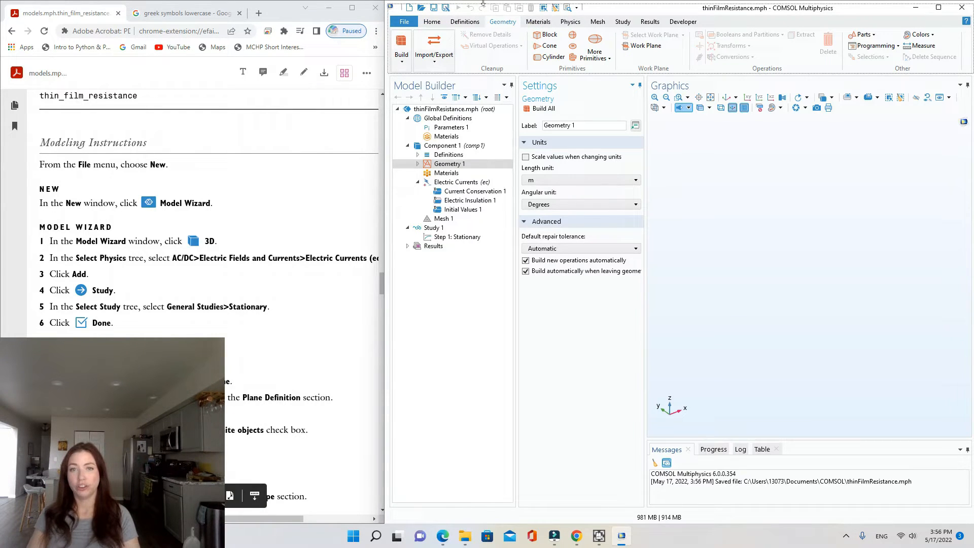
click(651, 50)
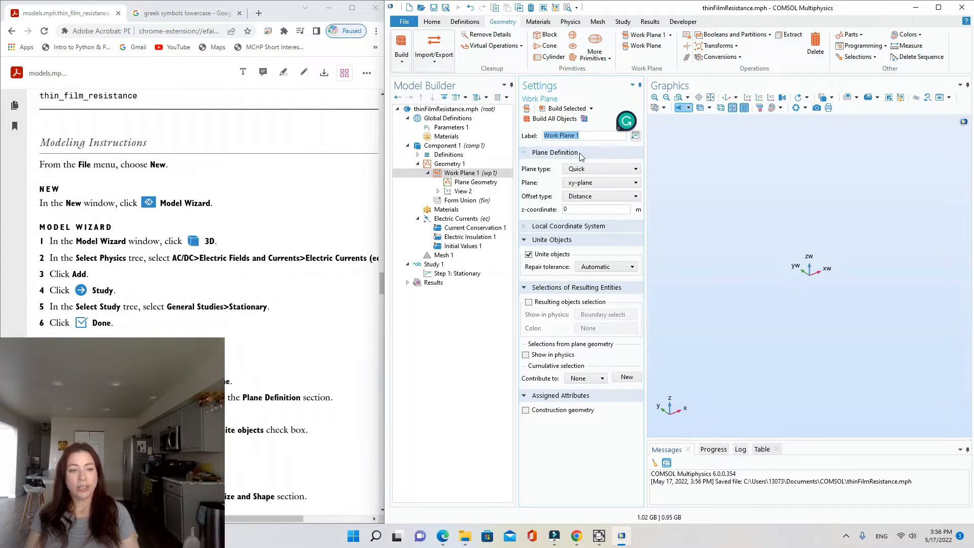
click(590, 210)
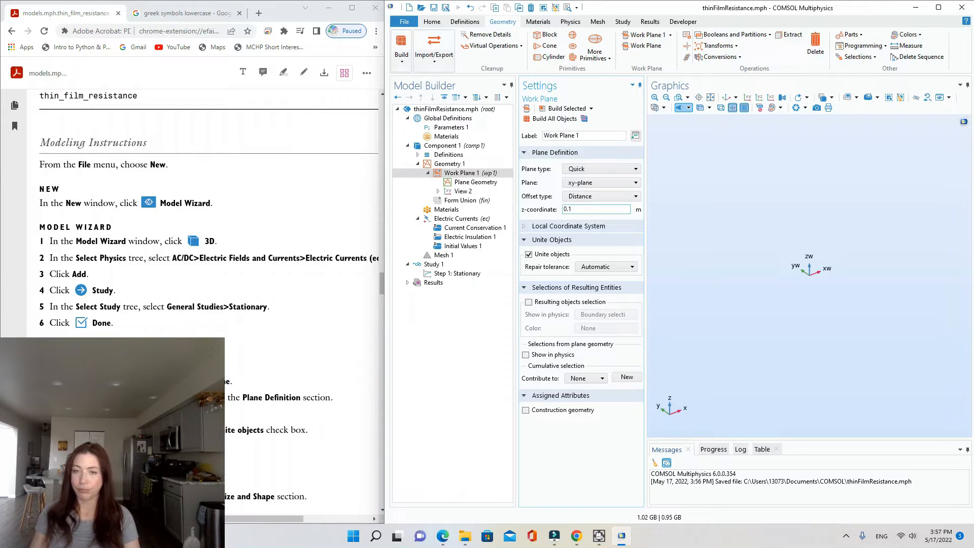
text(.1)
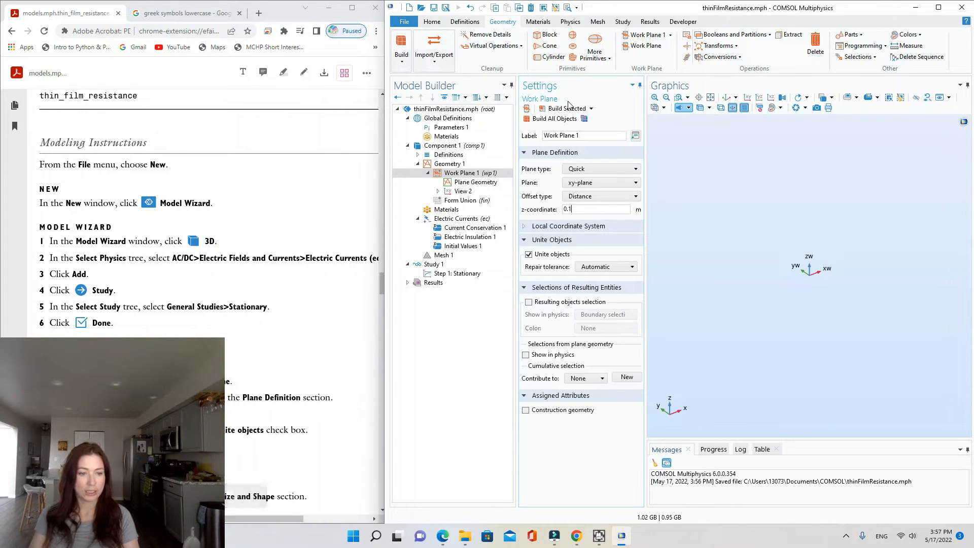
click(529, 255)
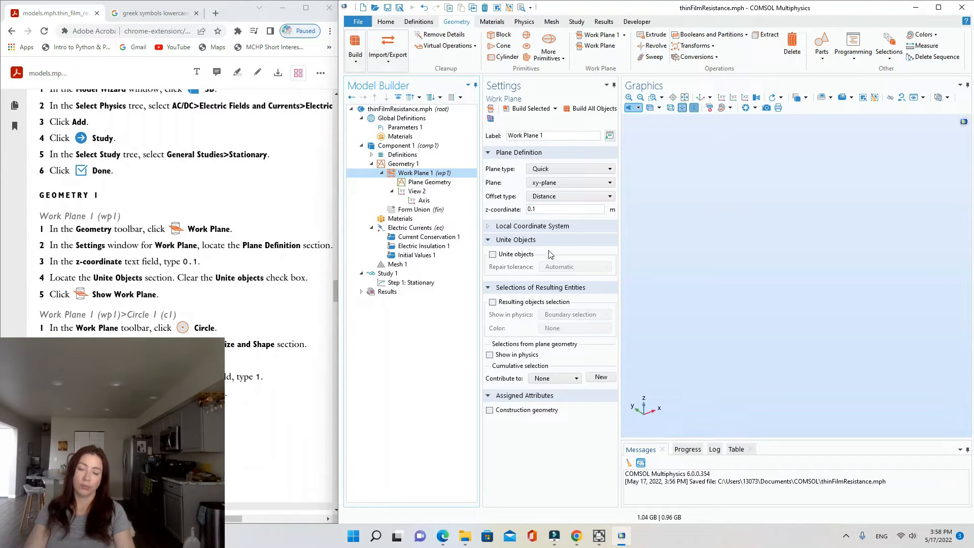
Step: Look back through the PDF from the modeling instructions past the results discussion to the derivation of the potential and current density
click(210, 260)
scroll(211, 260, up, 7)
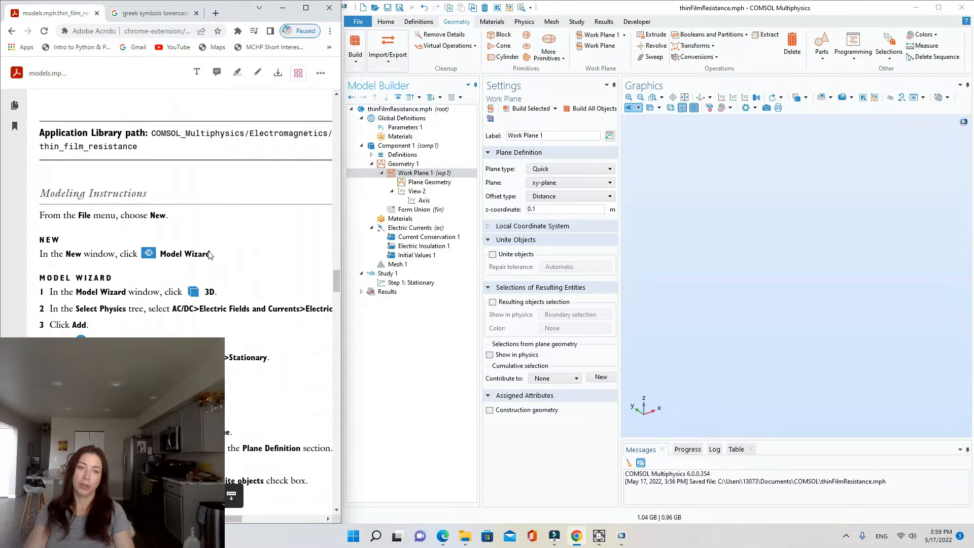
scroll(210, 261, up, 10)
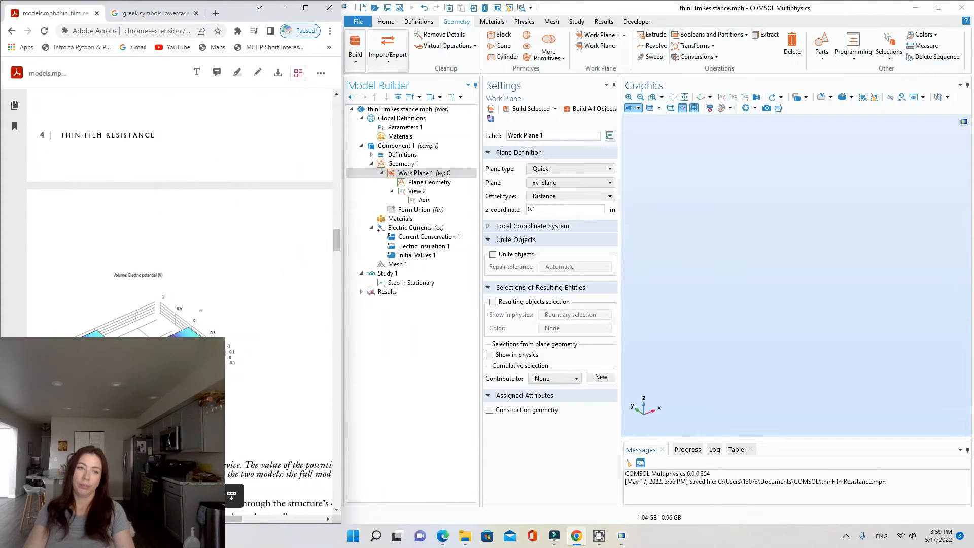
scroll(211, 261, up, 10)
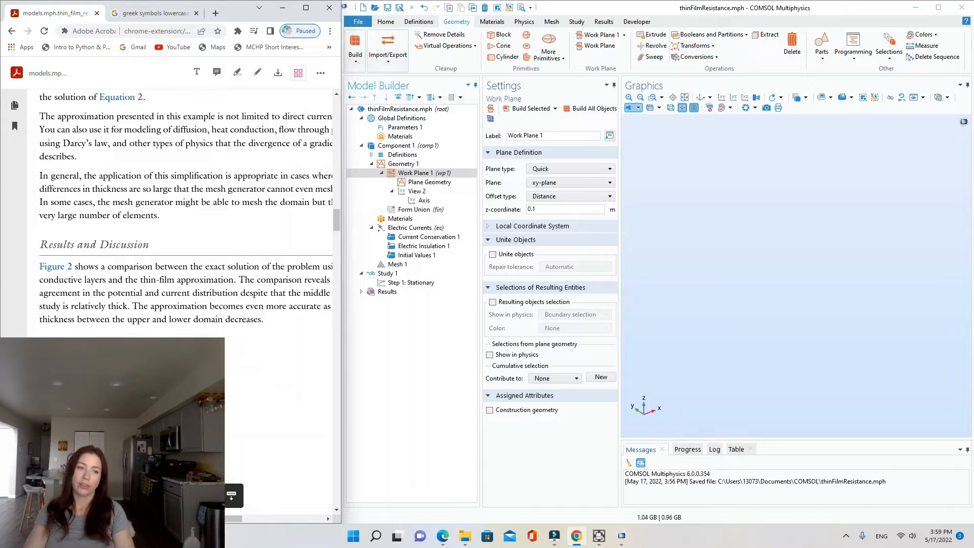
scroll(211, 260, up, 10)
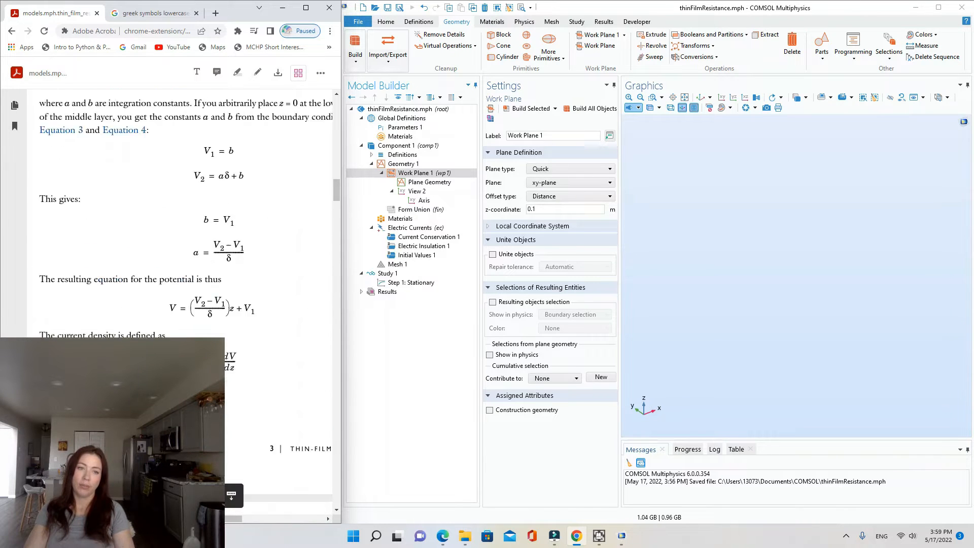
scroll(155, 233, up, 5)
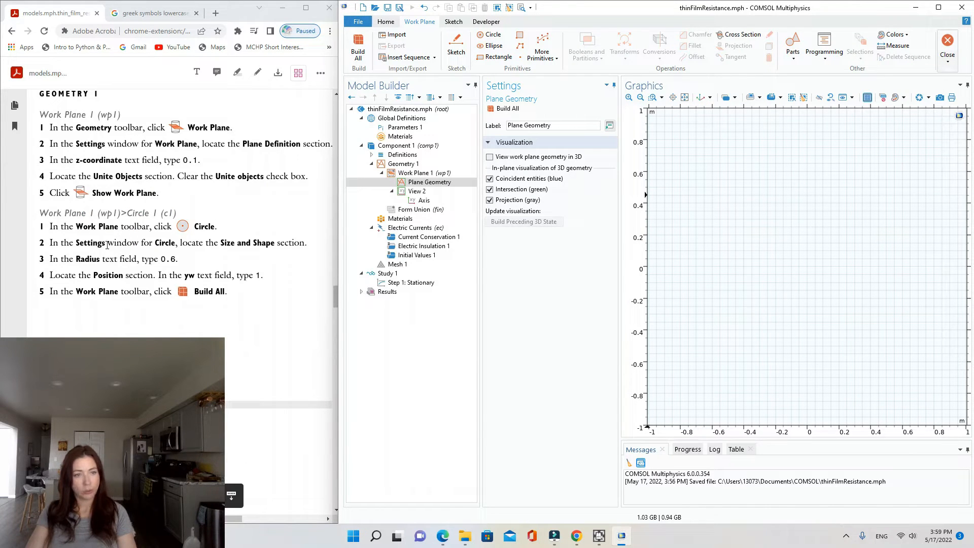
Step: Add two circles to the work plane's geometry and set the second one's radius to 0.6 m and yw position to 1 m
click(493, 35)
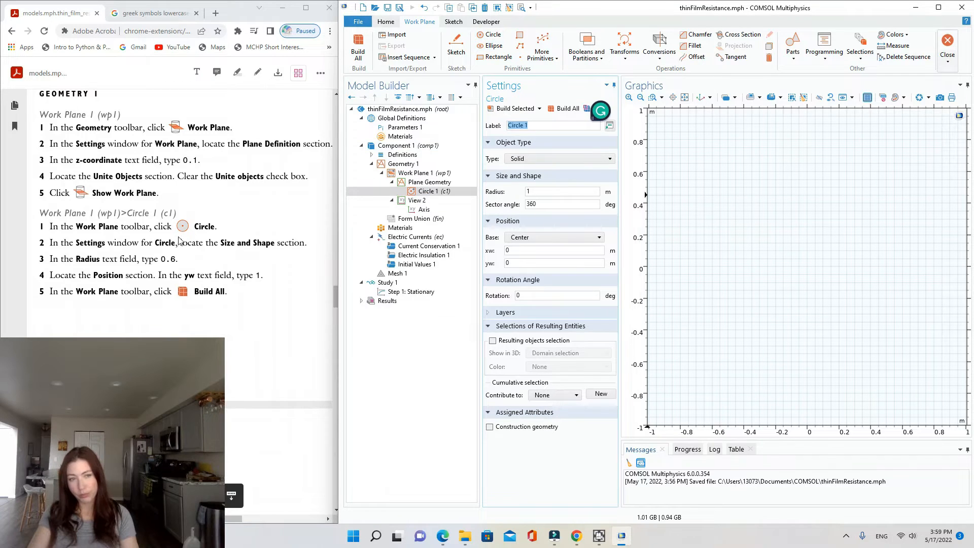
click(492, 35)
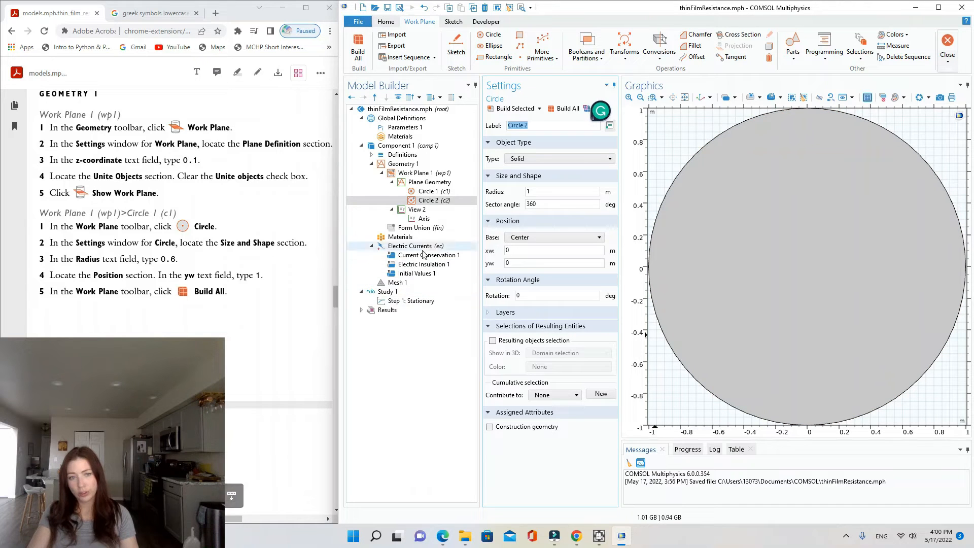
double_click(554, 192)
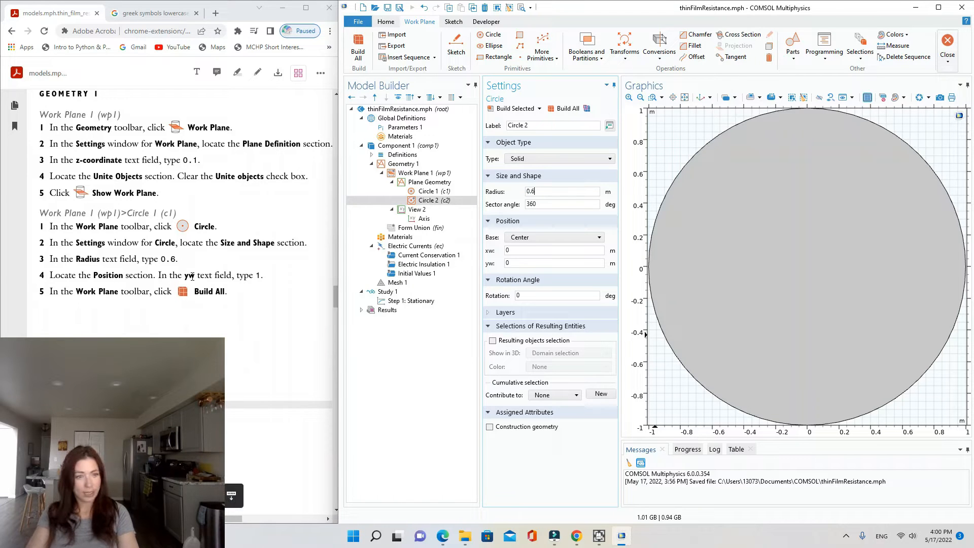
click(532, 262)
key(BackSpace)
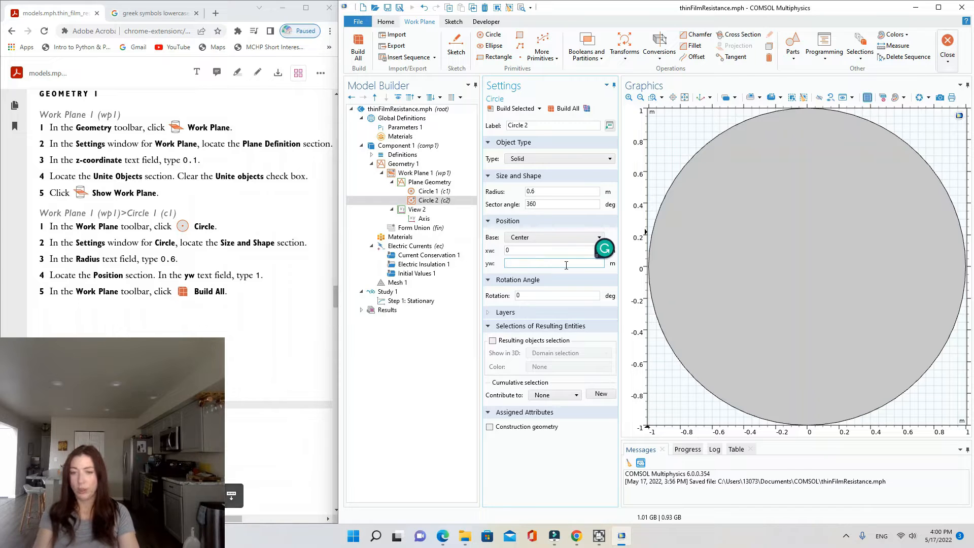
text(1)
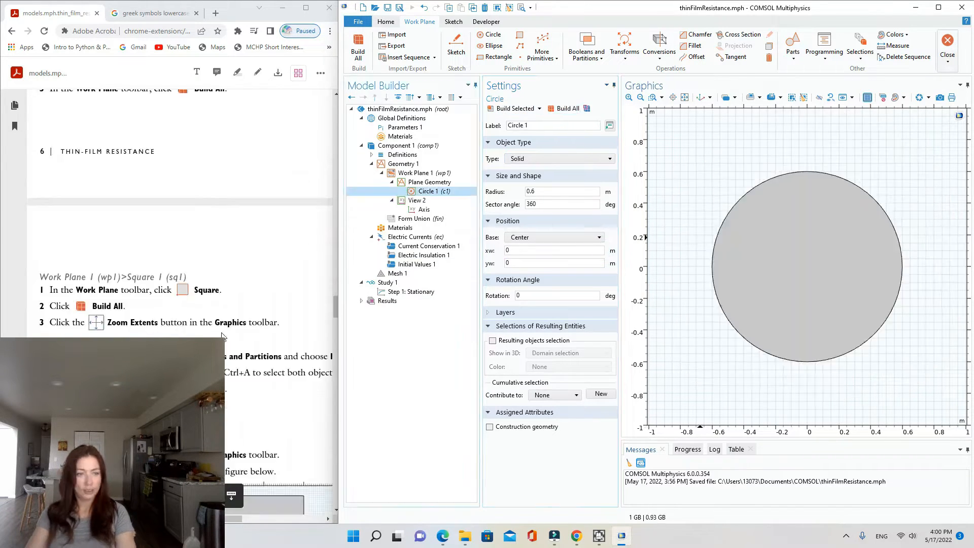
Step: Add a square with a 1 m side length and its corner at the work plane's origin, and build all objects
scroll(217, 327, down, 2)
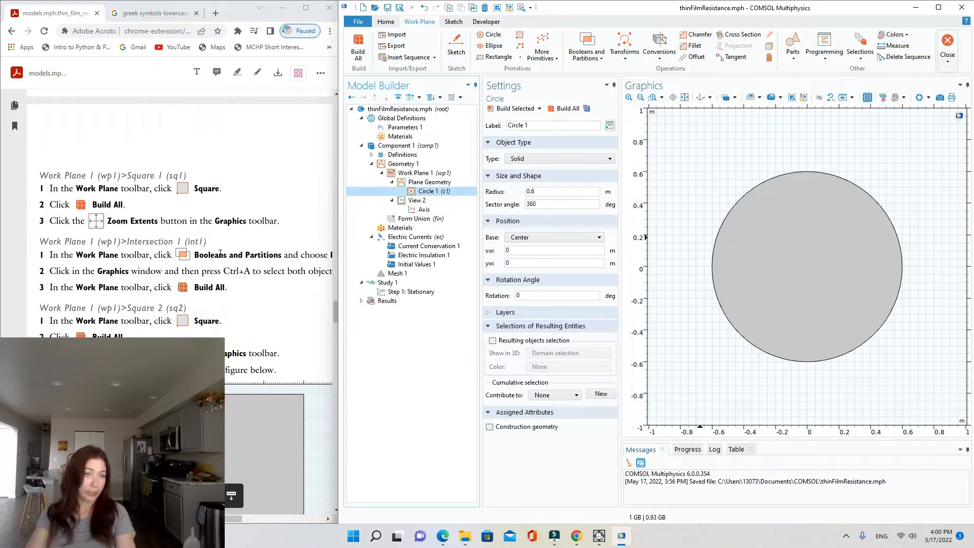
click(517, 39)
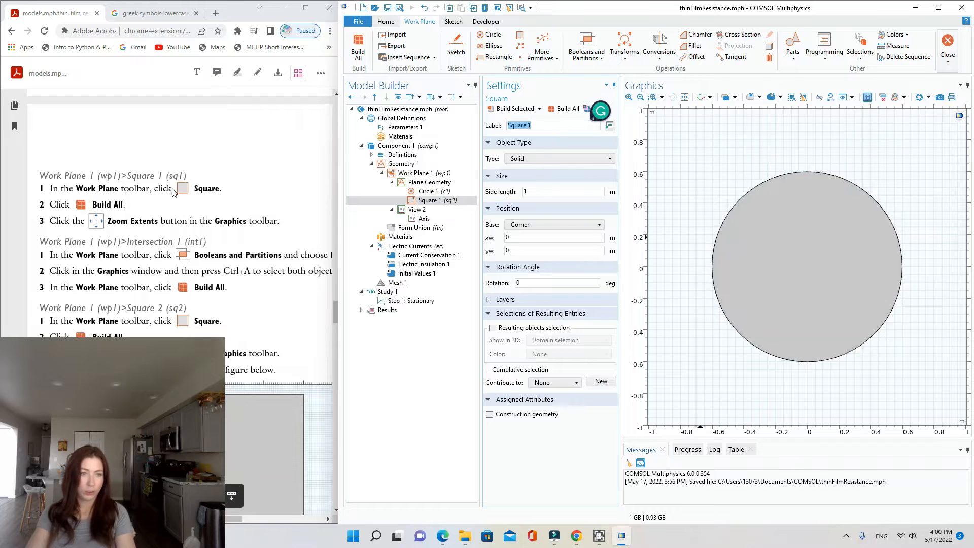
click(564, 108)
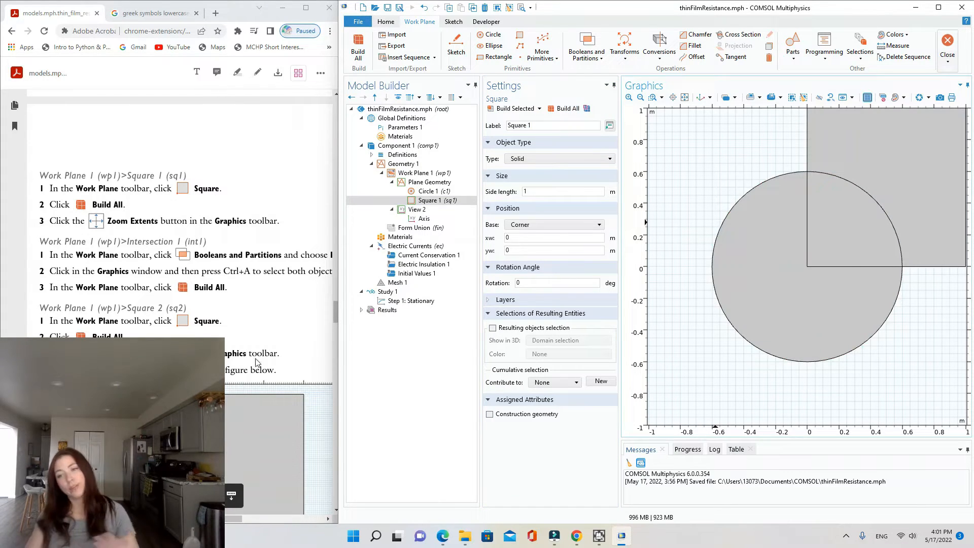
click(685, 97)
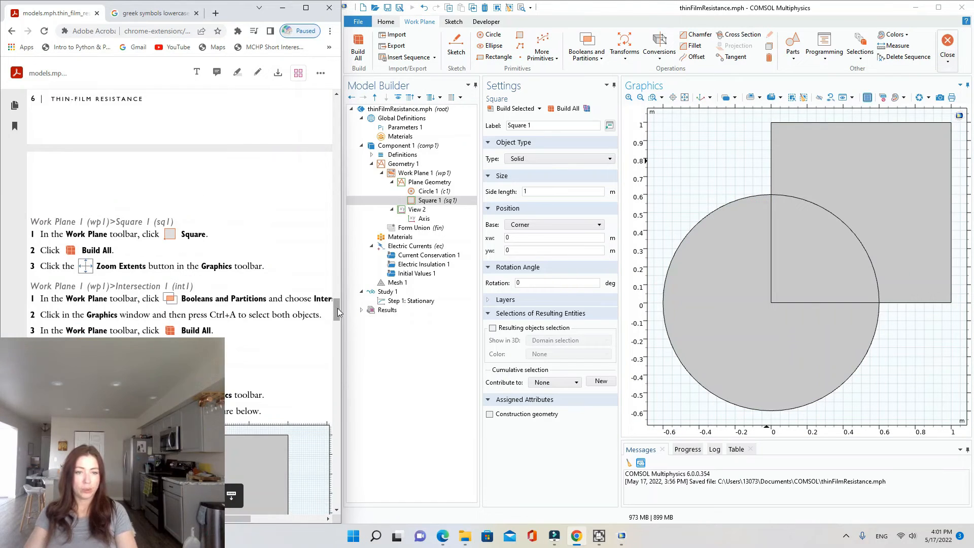
drag(337, 309, 341, 320)
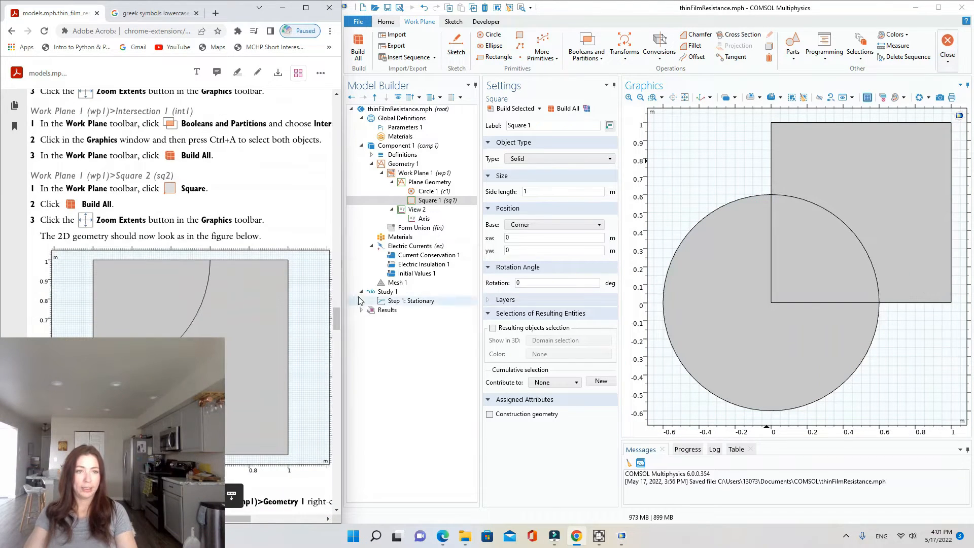
Step: Intersect the circle and the square in the work plane and build all objects
click(587, 51)
click(573, 82)
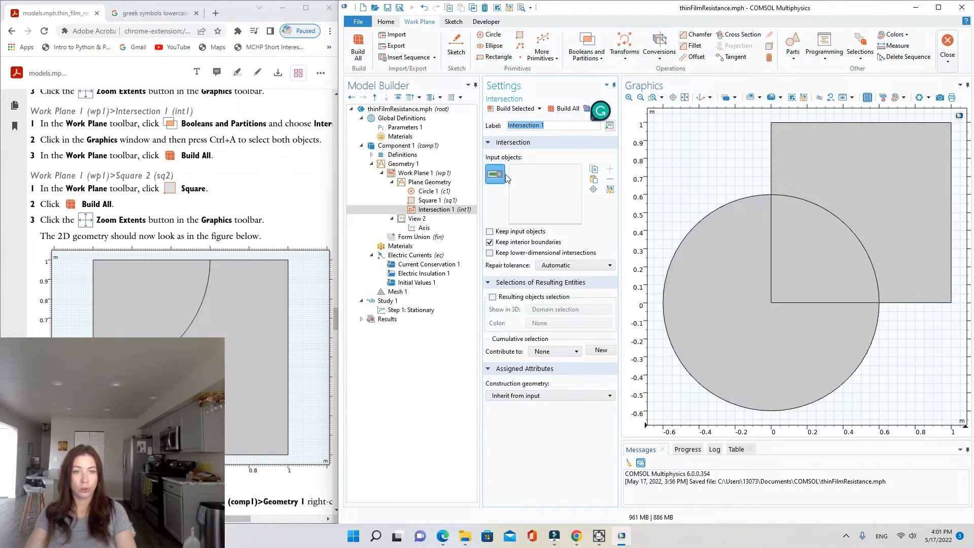
click(722, 246)
key(ctrl+a)
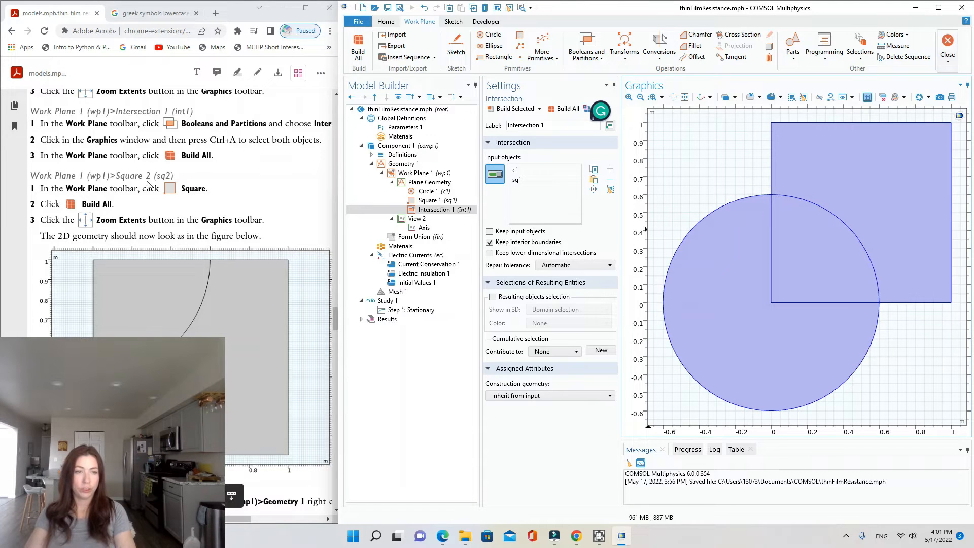
click(564, 109)
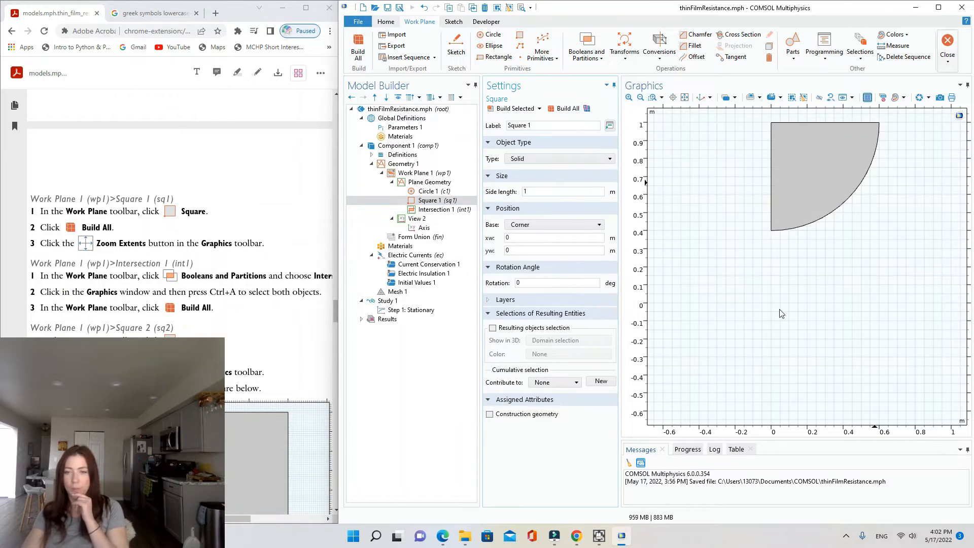
Step: Add a second square with a 1 m side length and its corner at the work plane's origin, and build all objects
click(684, 97)
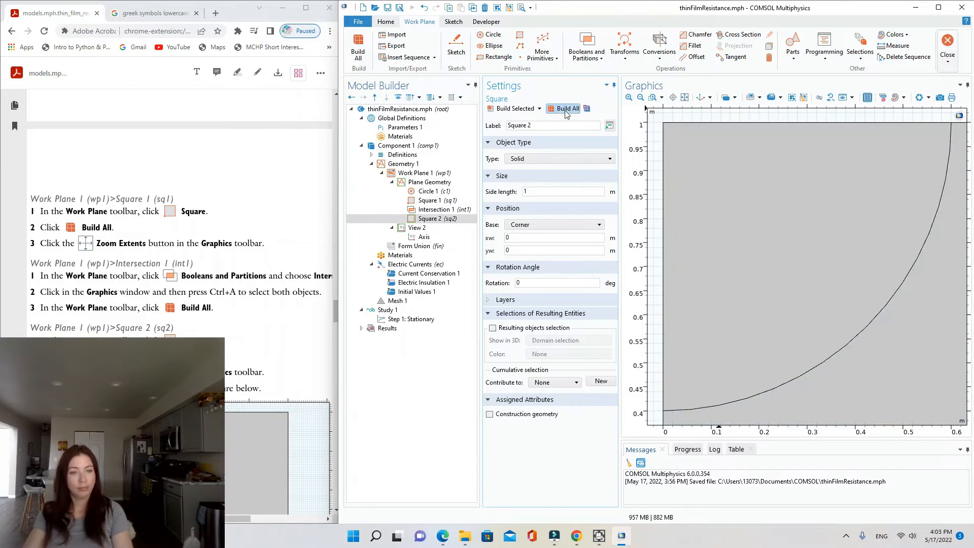
click(520, 34)
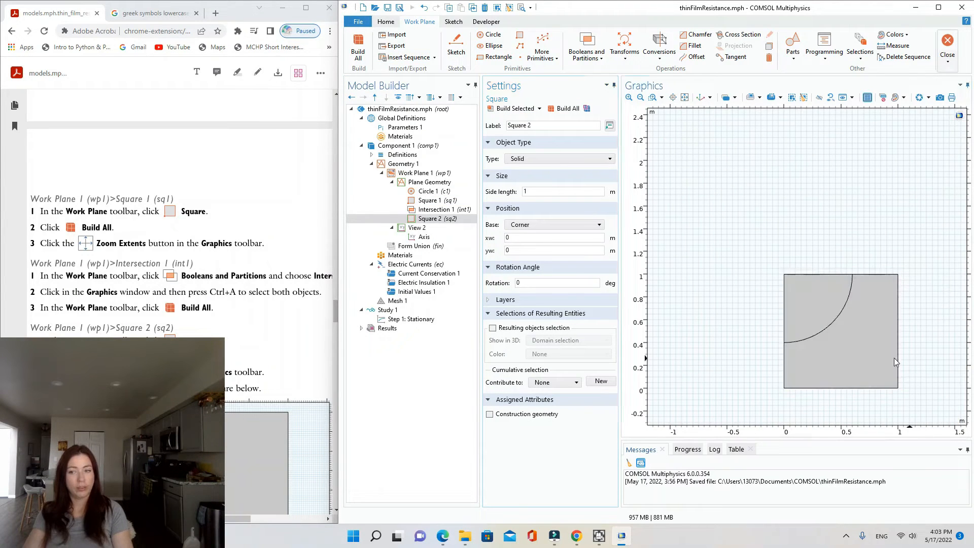
click(685, 96)
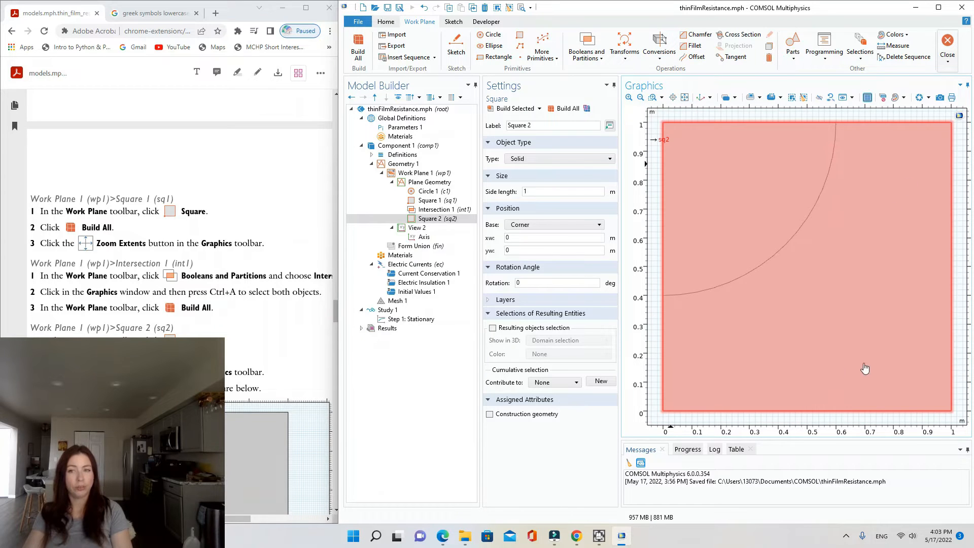
Step: Extrude only the object wp1.sq2 from Work Plane 1 by a distance of -0.1 m
click(27, 249)
scroll(27, 249, down, 6)
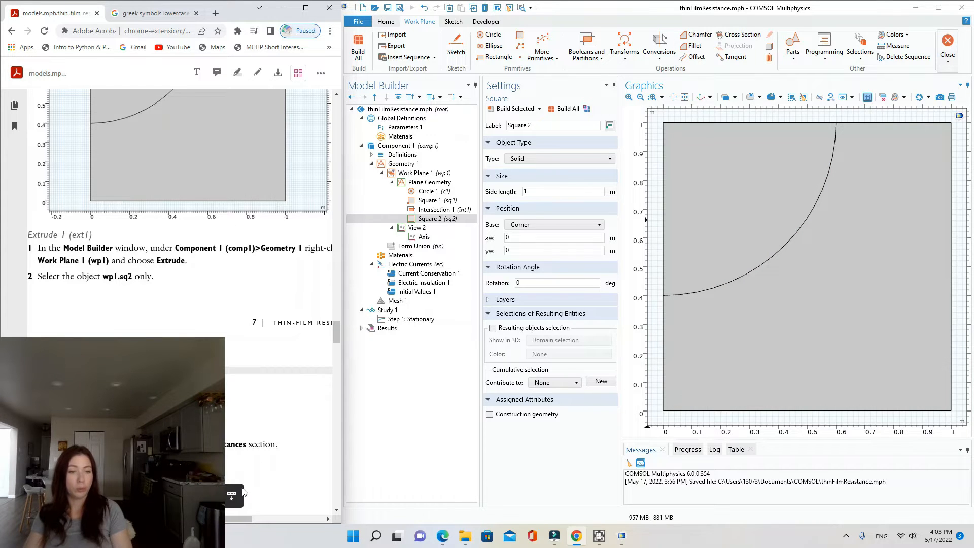
ctrl+scroll(253, 399, down, 1)
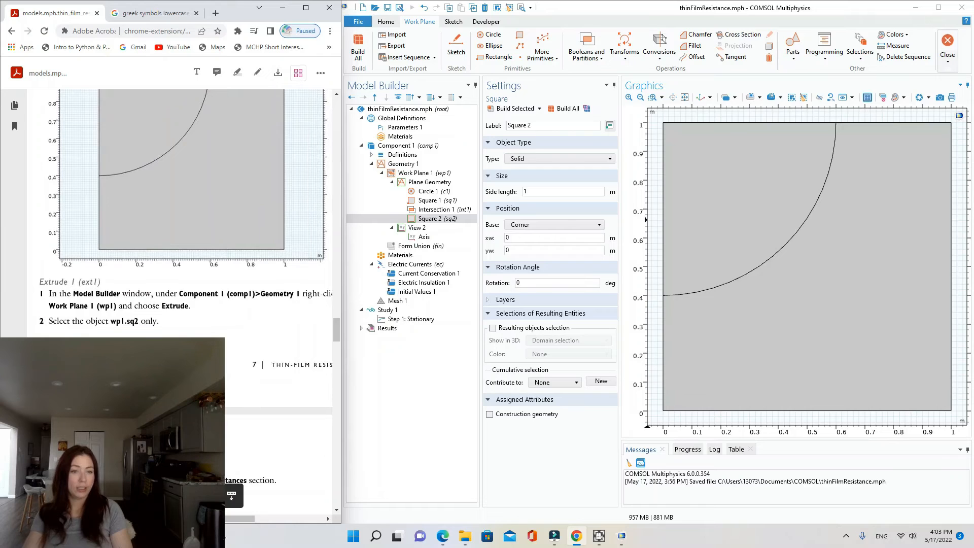
right_click(416, 173)
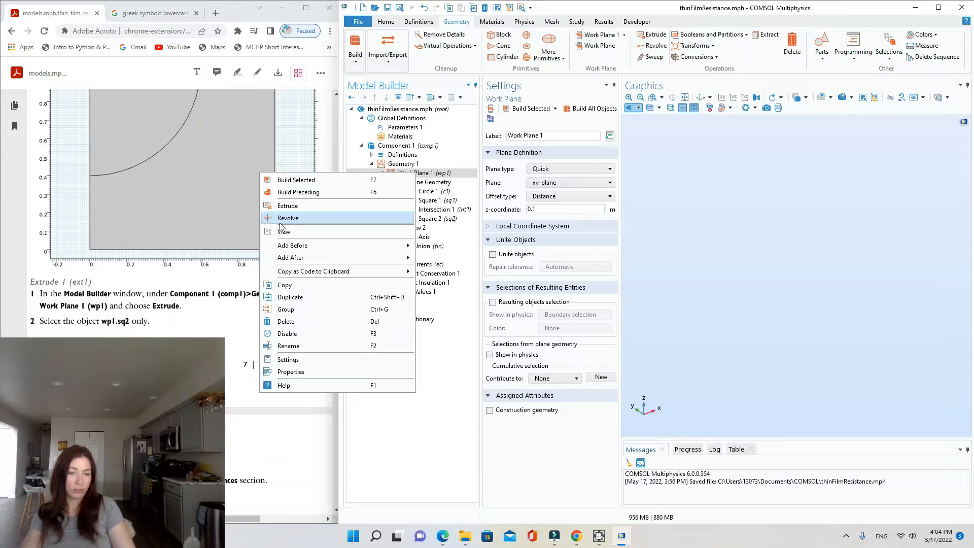
click(307, 208)
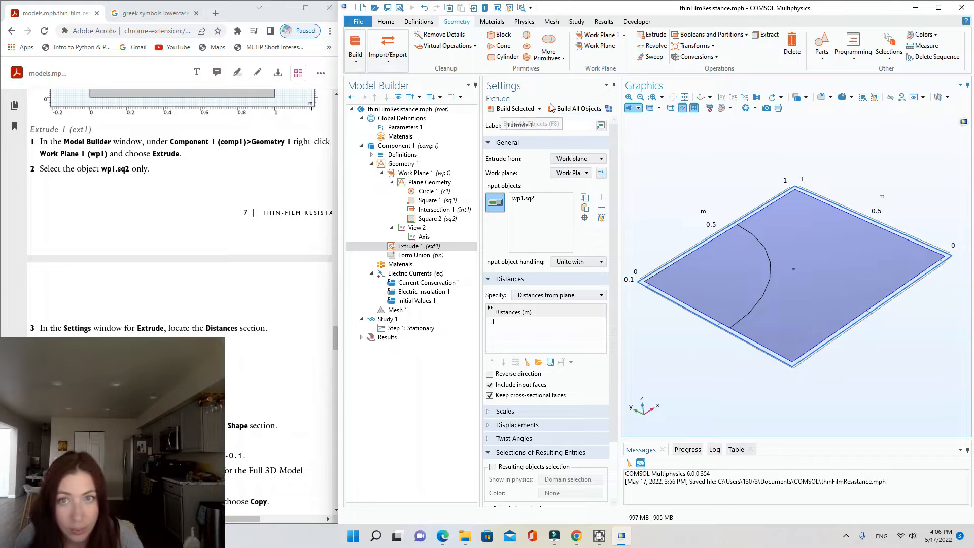
Step: Add a block 1 m wide and 1 m deep, and set its height to 0.1 m
click(504, 36)
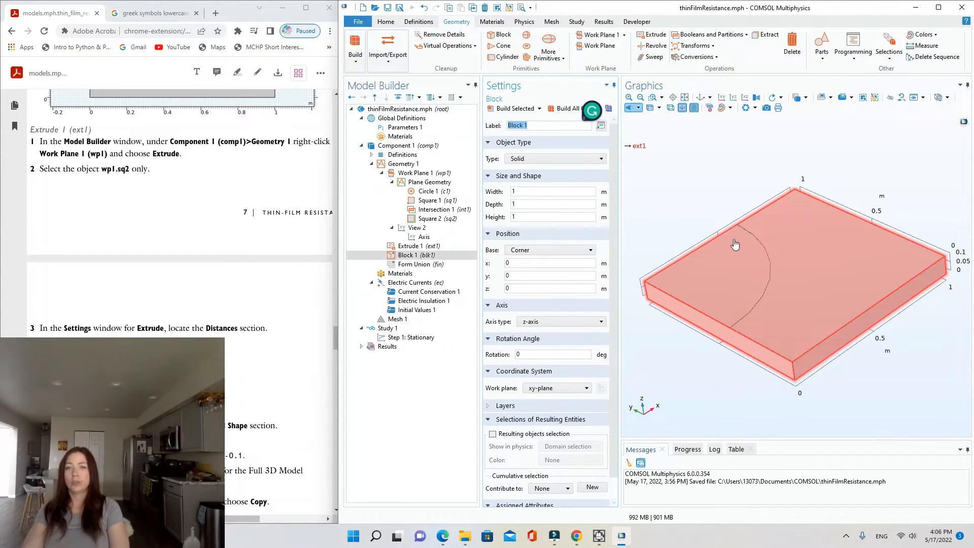
click(536, 108)
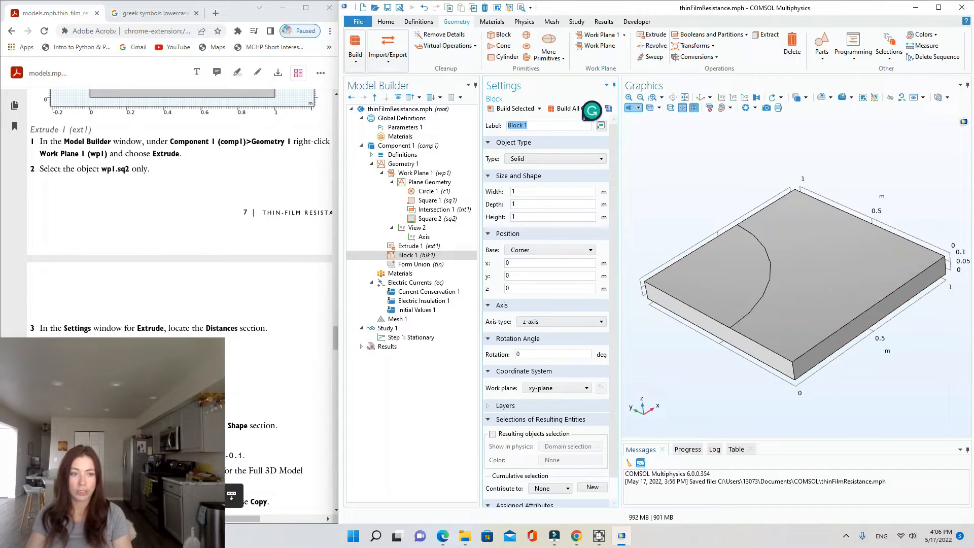
drag(778, 281, 783, 349)
drag(857, 220, 956, 200)
drag(700, 316, 659, 272)
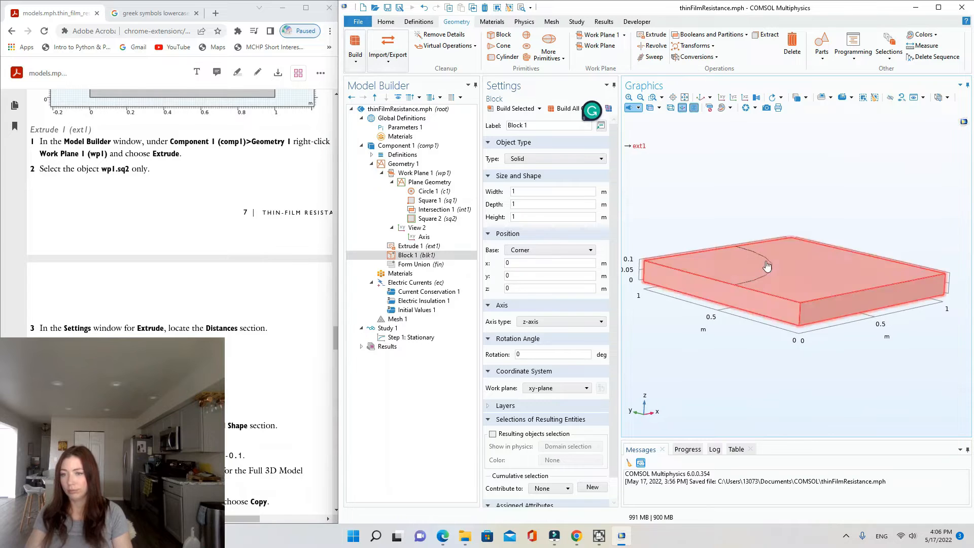
drag(755, 262, 761, 271)
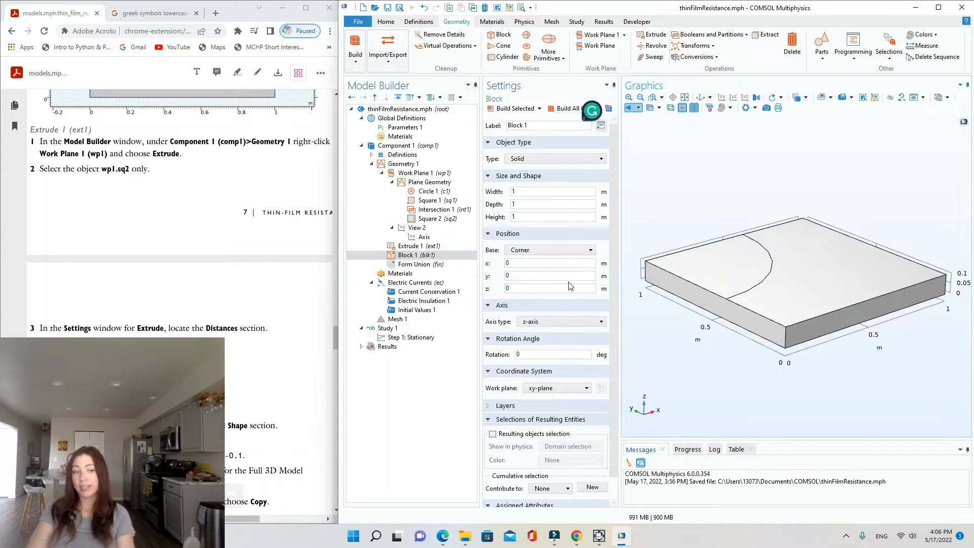
click(536, 216)
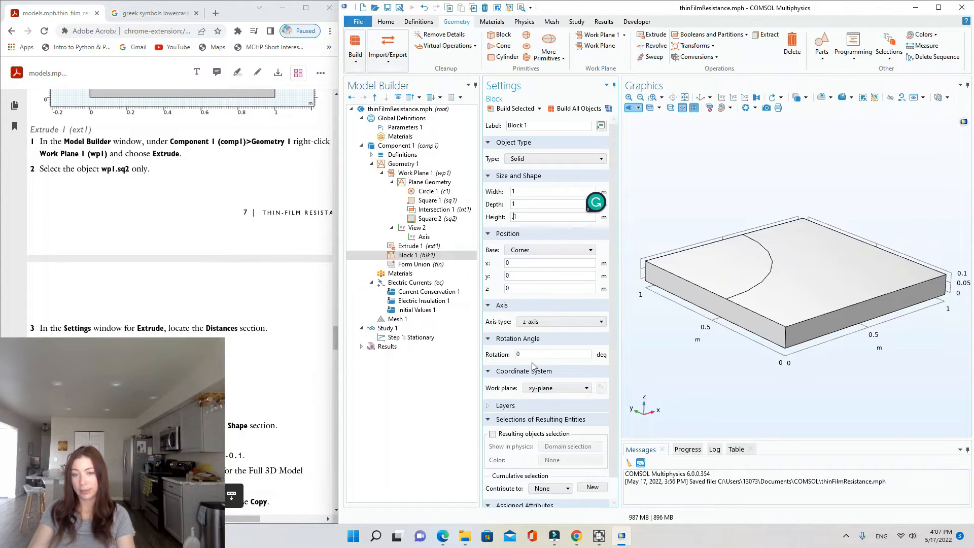
Step: Set the block's z position to -0.1 m and build all objects
click(526, 289)
key(BackSpace)
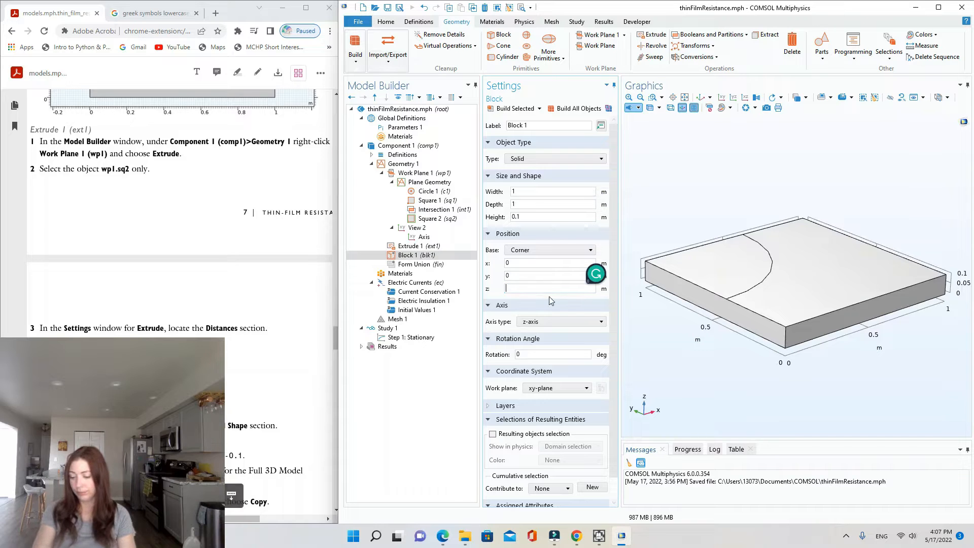
text(-0.)
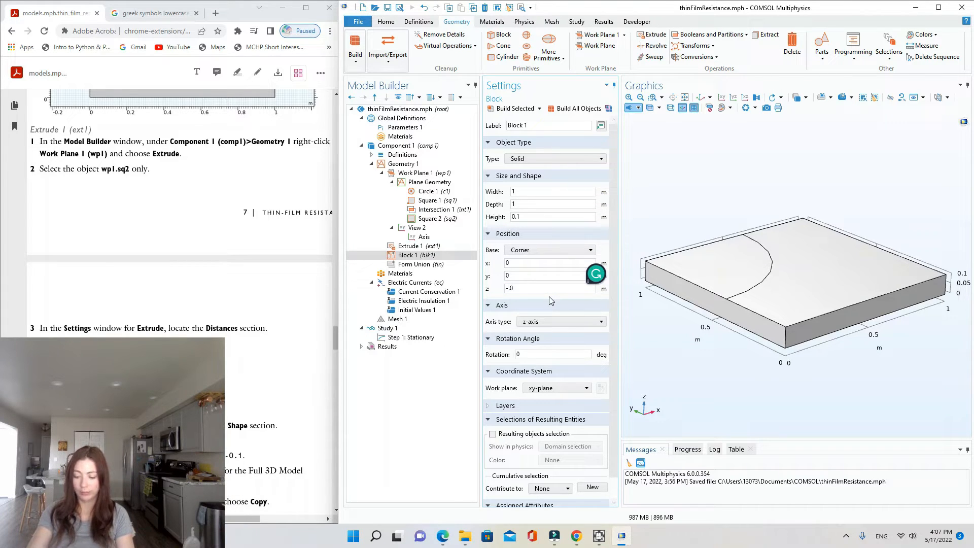
text(1)
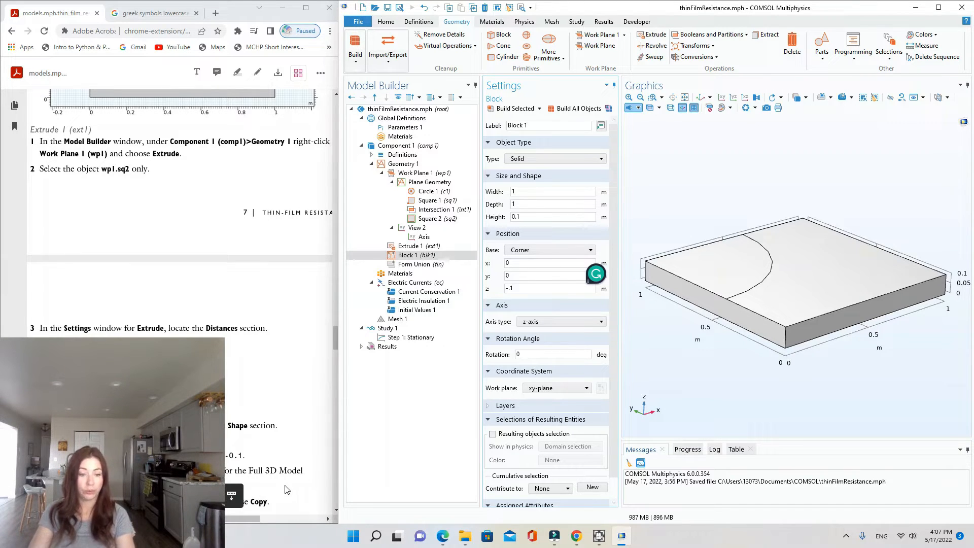
scroll(304, 455, down, 2)
click(578, 108)
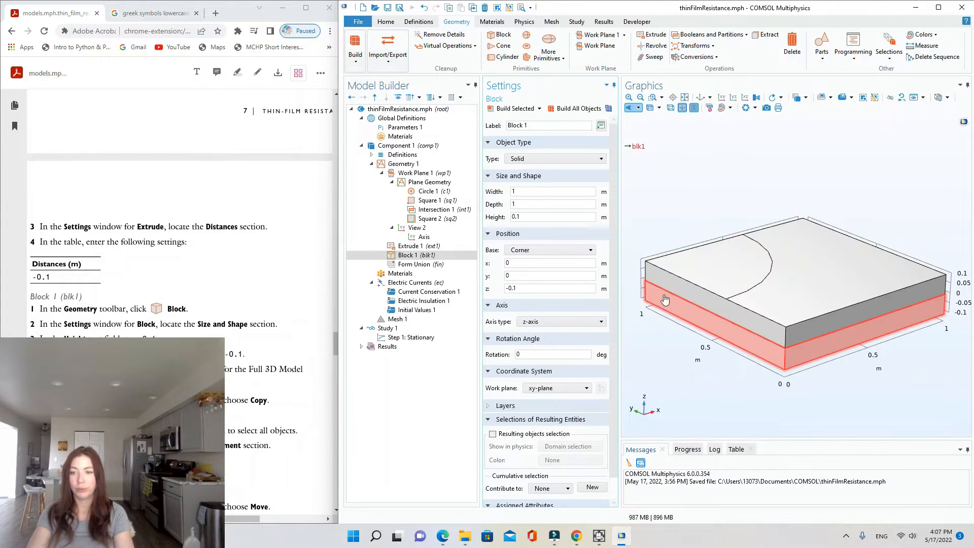
Step: Copy all geometry objects with a displacement of 1.5 m in x and -1 m in y
scroll(202, 277, down, 3)
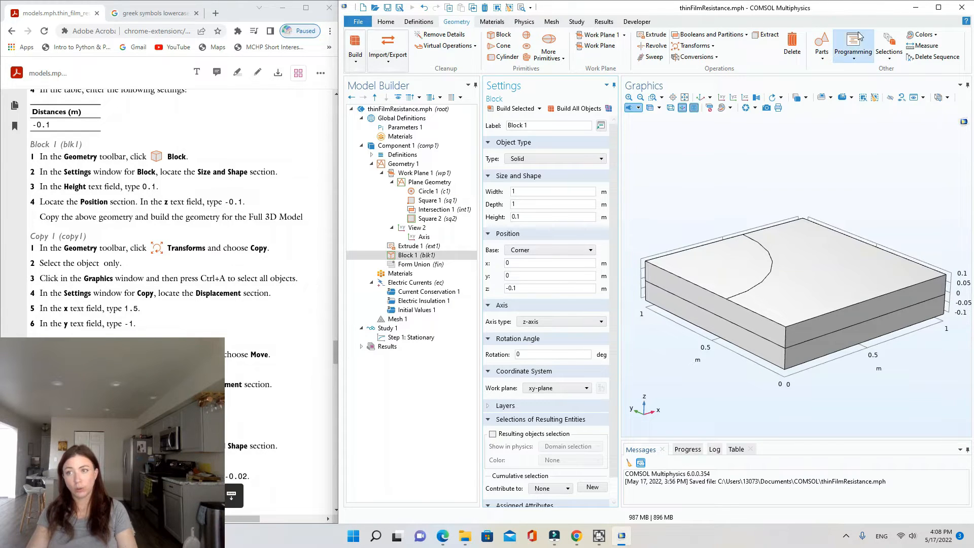
click(693, 46)
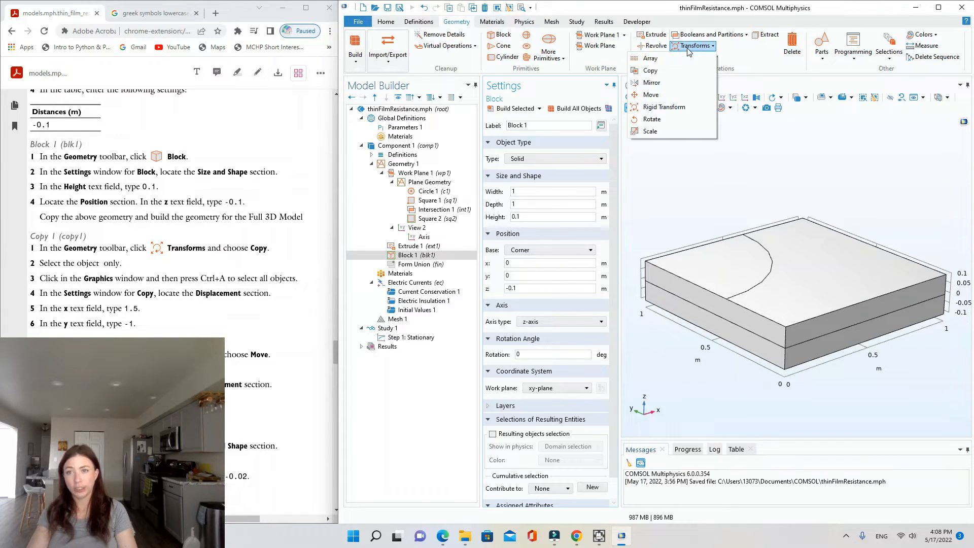
click(651, 71)
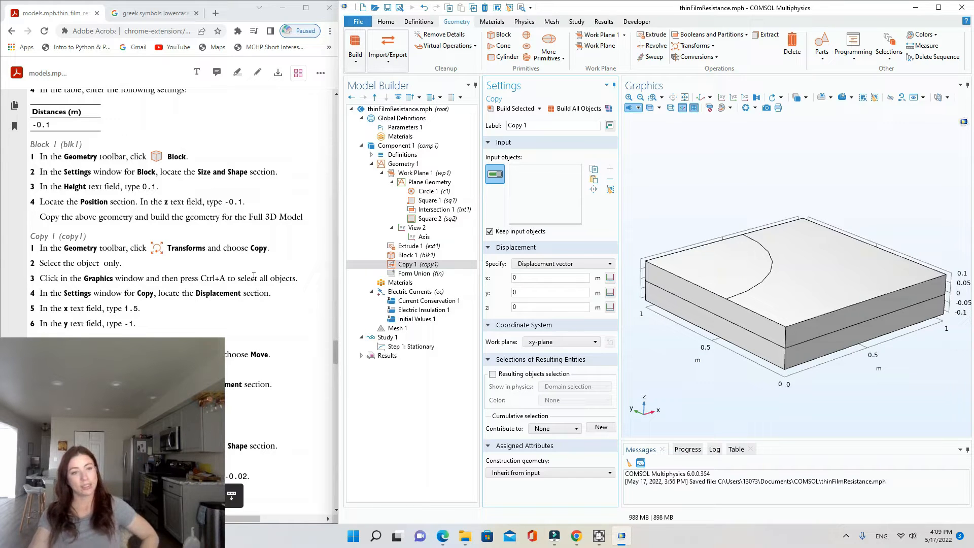
key(ctrl+a)
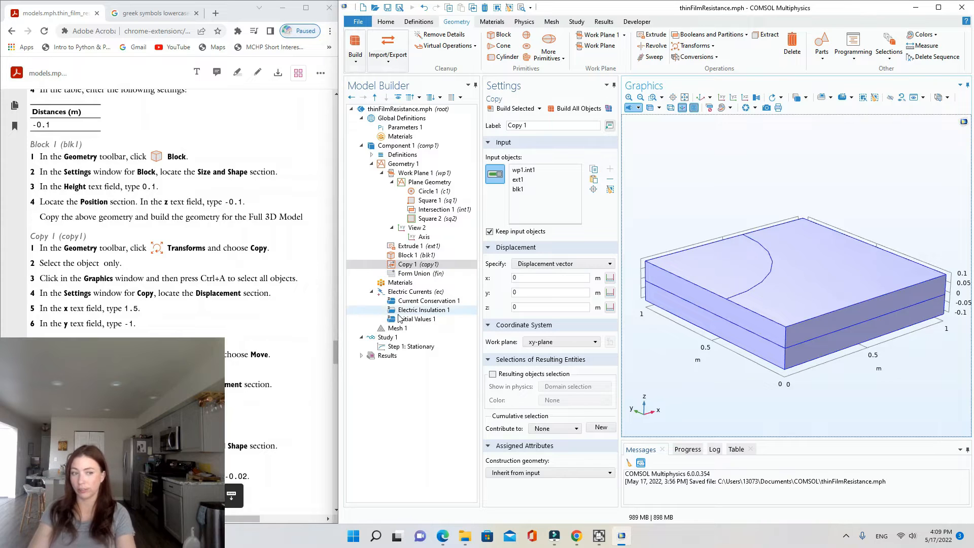
double_click(527, 278)
text(1.)
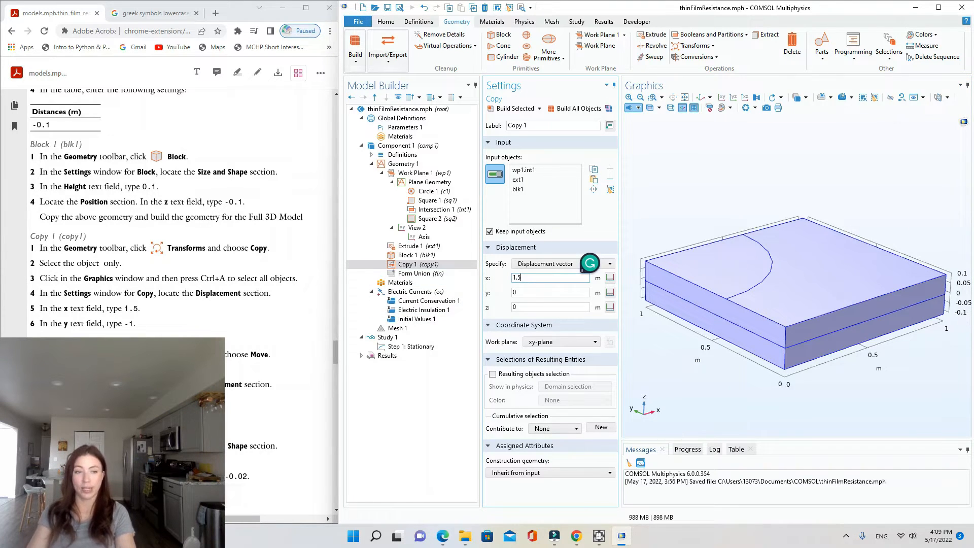
text(5)
click(540, 292)
double_click(540, 292)
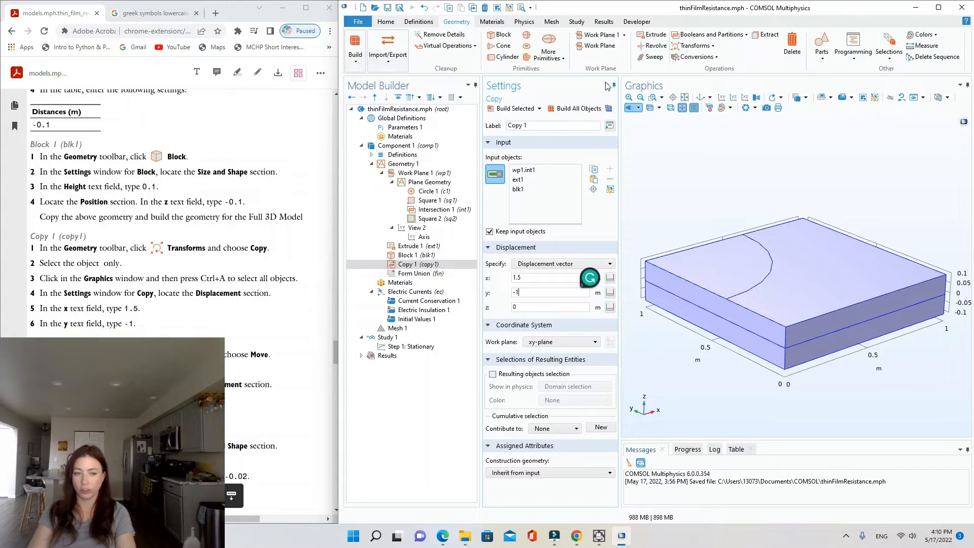
Step: Move the original lower block blk1 by -0.02 m in z and build the operation
click(695, 46)
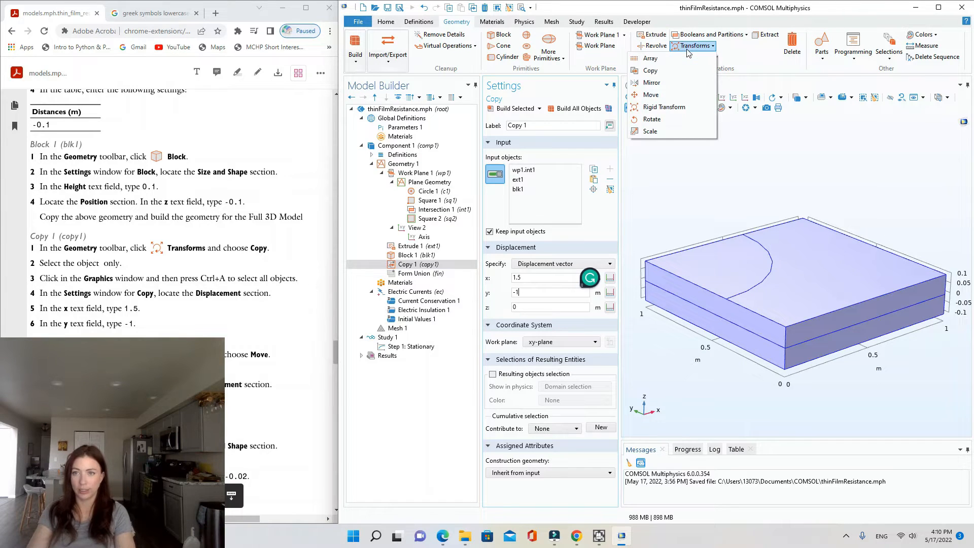
click(652, 94)
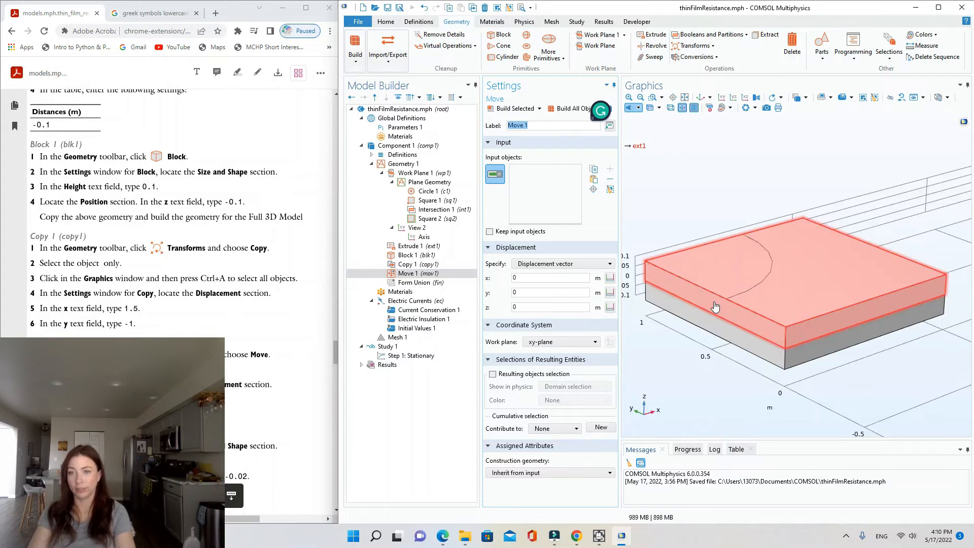
click(712, 319)
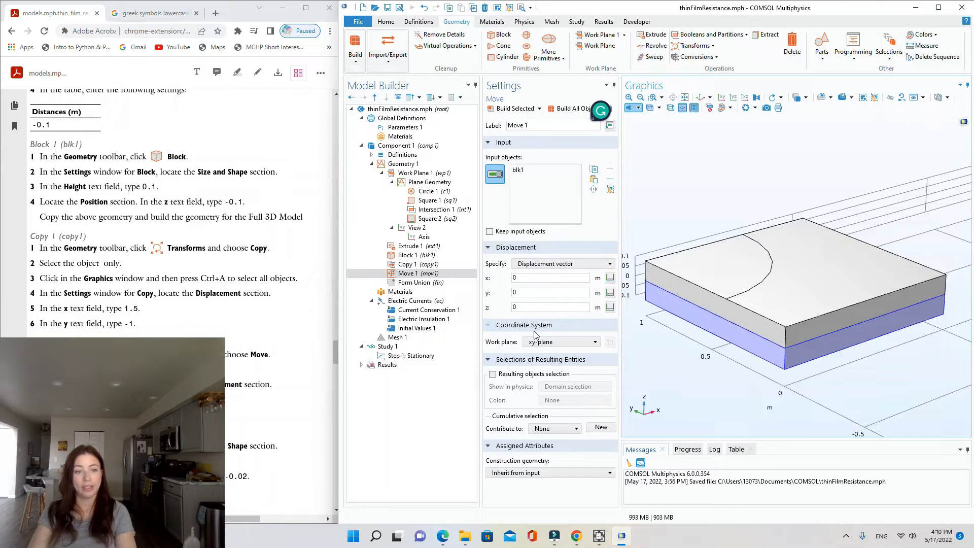
click(539, 308)
key(BackSpace)
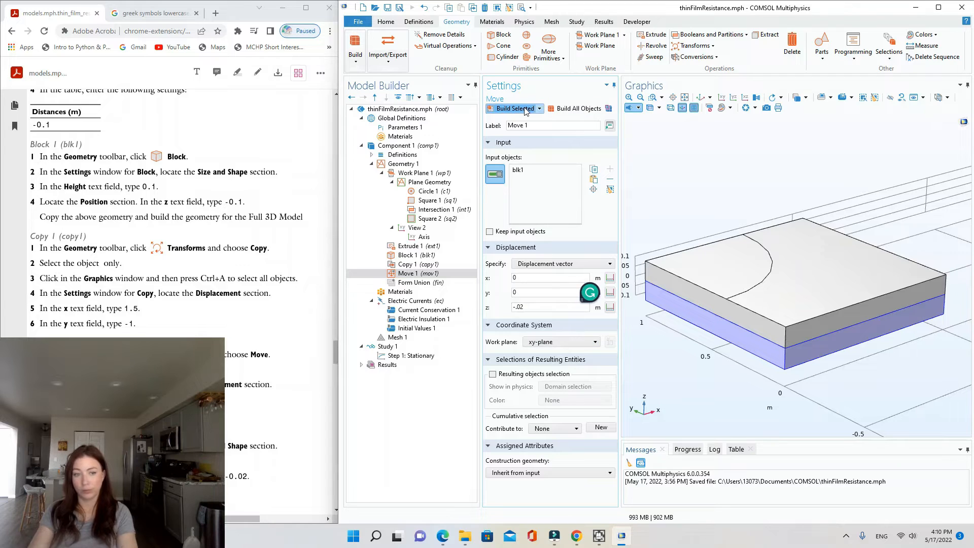
click(514, 109)
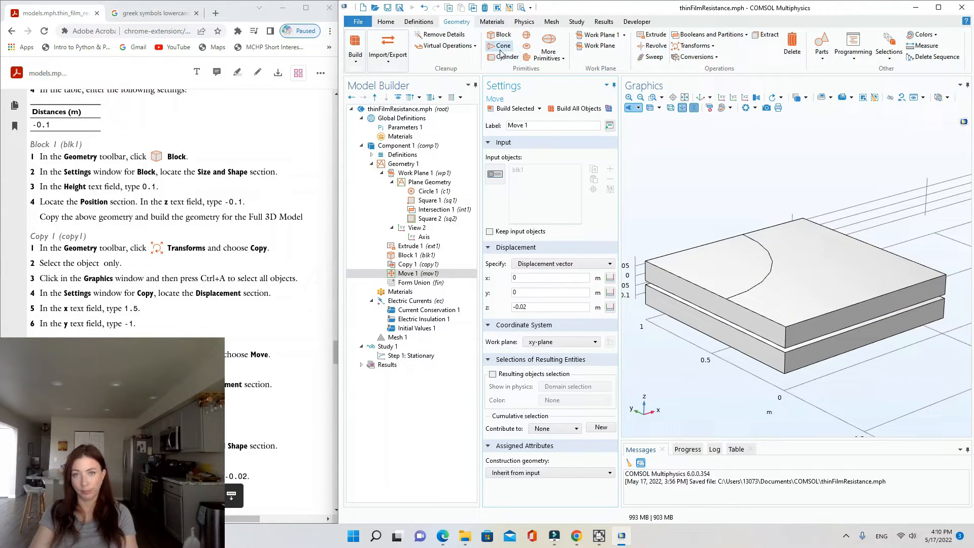
click(684, 97)
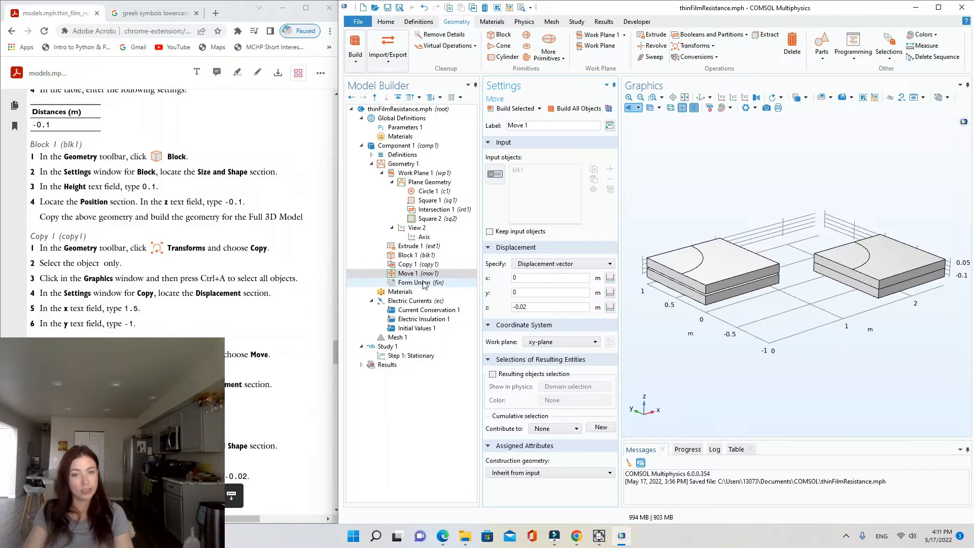
Step: Add another 1 m by 1 m block with a height of 0.02 m and build it
click(499, 35)
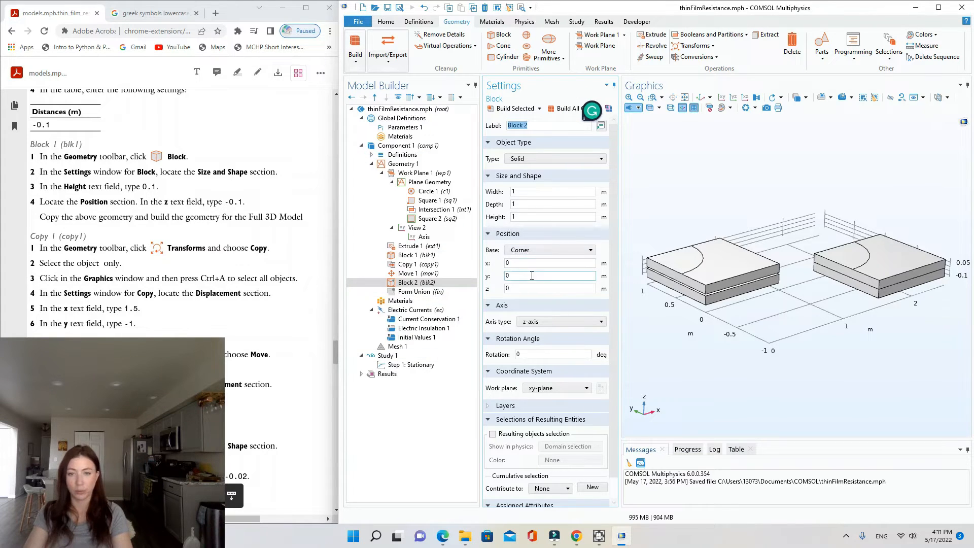
click(531, 221)
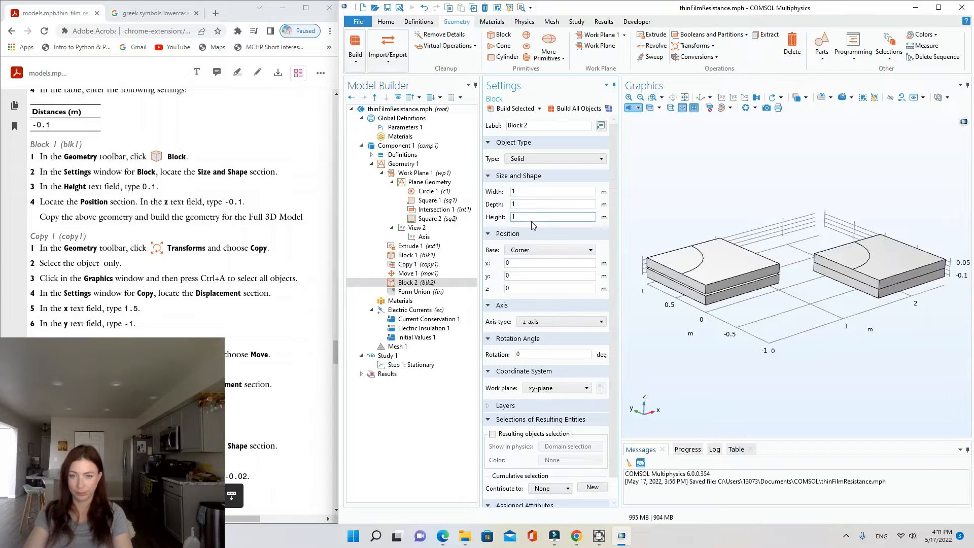
key(BackSpace)
text(.02)
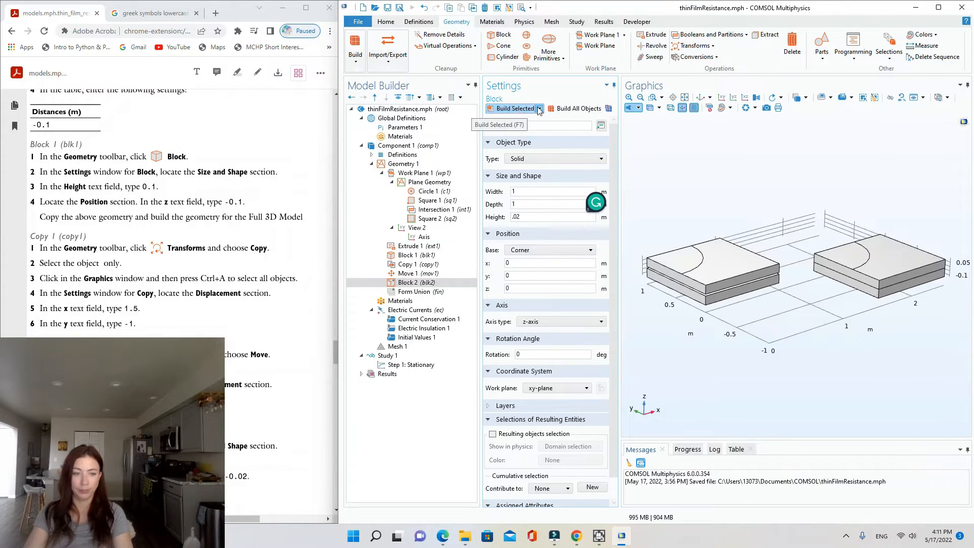
click(555, 109)
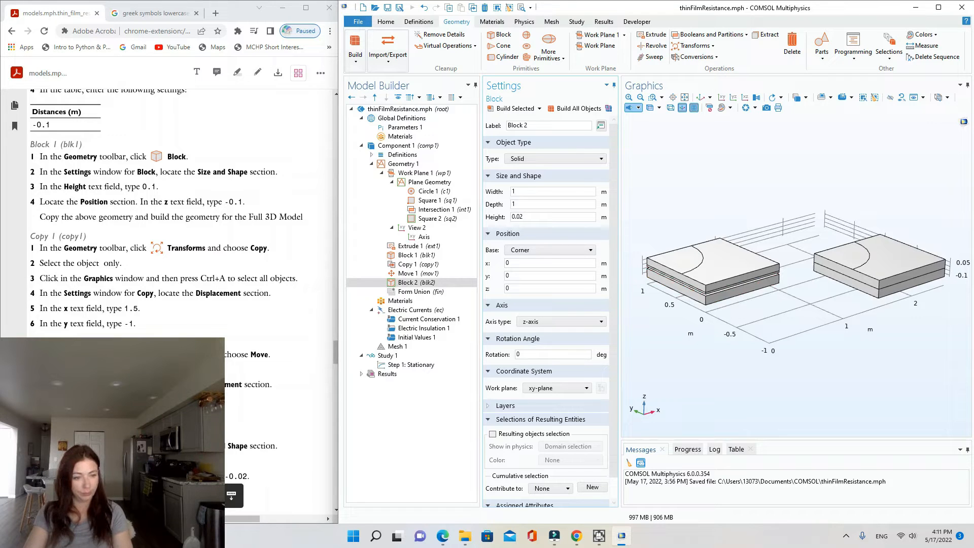
Step: Compare the geometry with the tutorial figure, then set the z position of Block 2 to -0.02 m and build it
scroll(168, 253, down, 5)
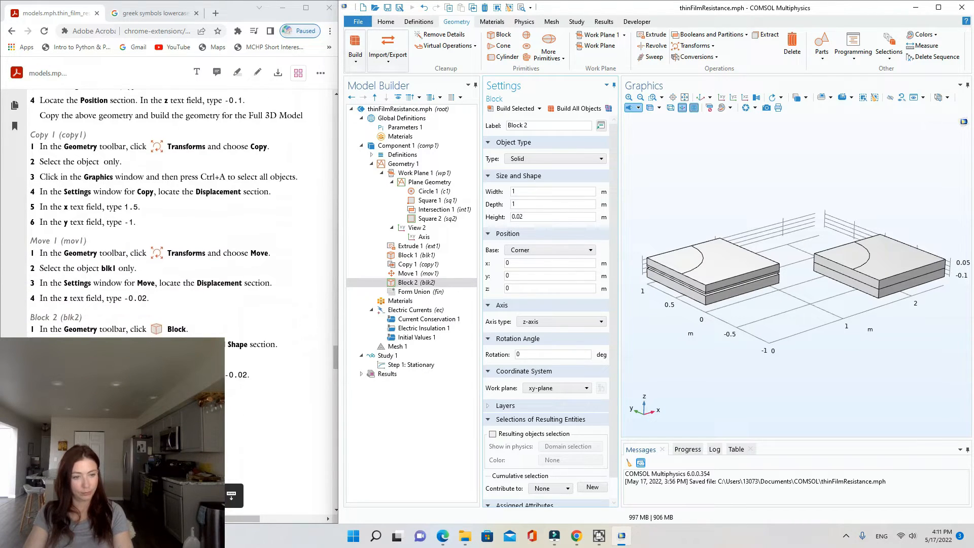
scroll(180, 213, down, 4)
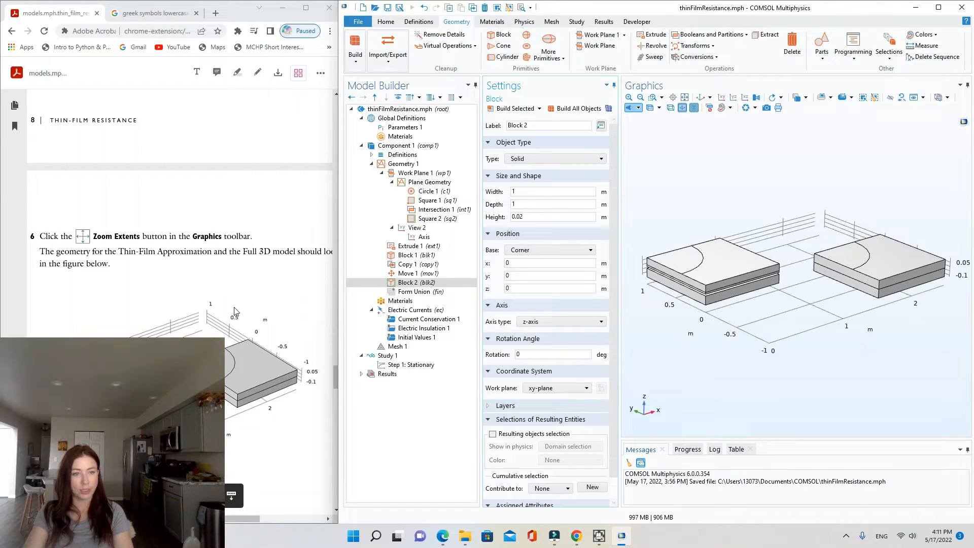
click(203, 286)
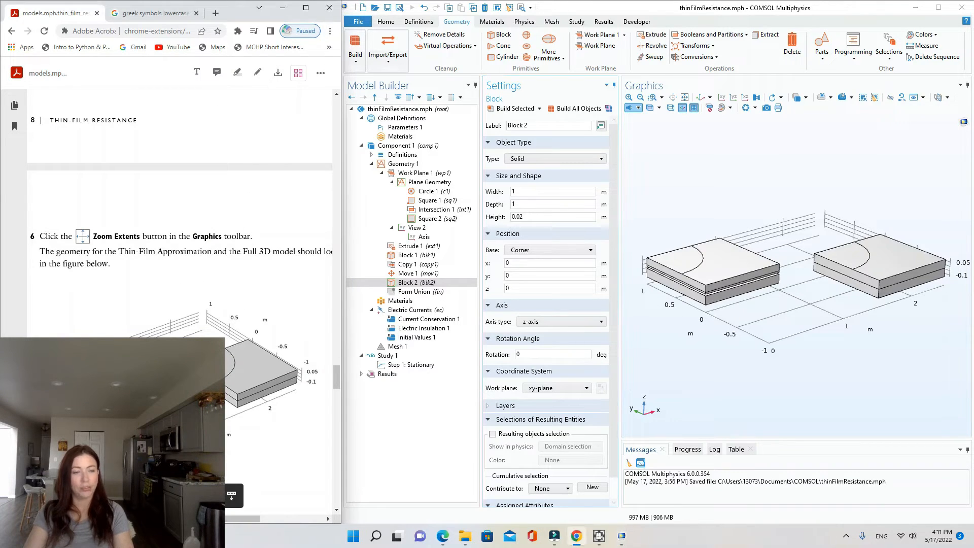
mouse_move(244, 519)
mouse_down()
mouse_move(257, 518)
mouse_move(243, 519)
mouse_up()
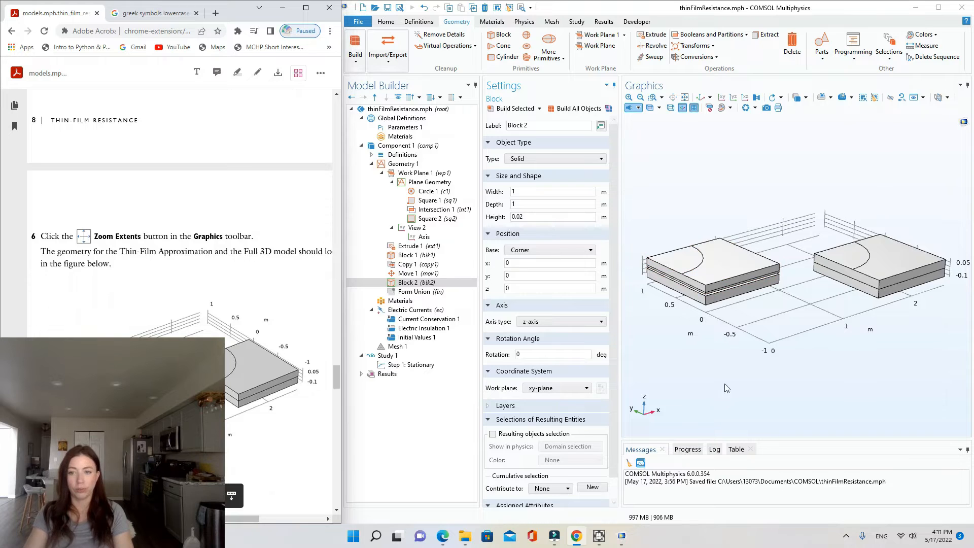
scroll(709, 286, up, 6)
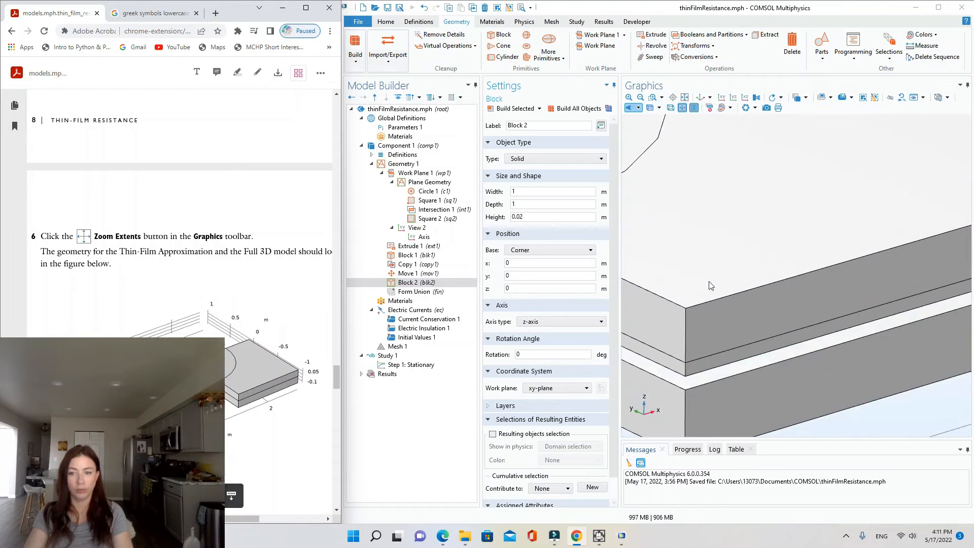
scroll(709, 286, down, 2)
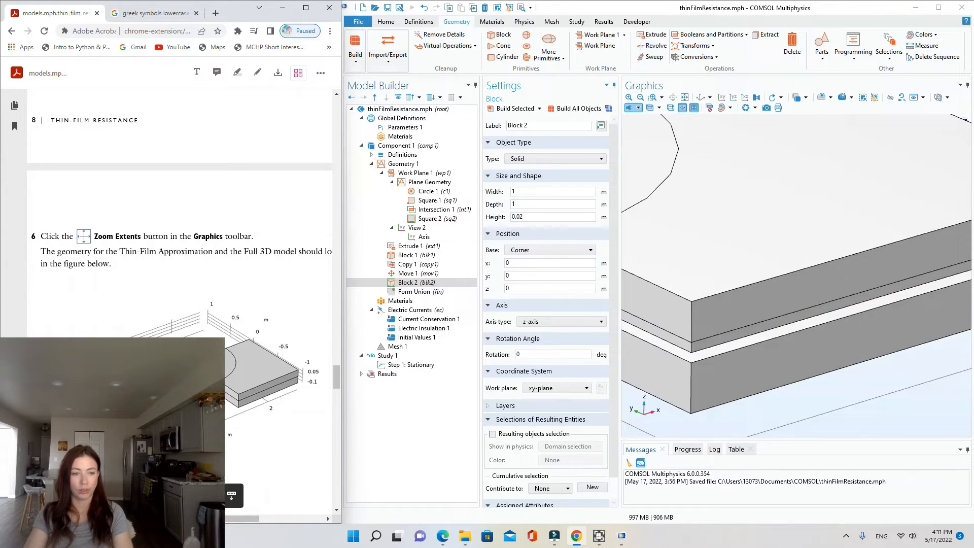
scroll(700, 290, down, 3)
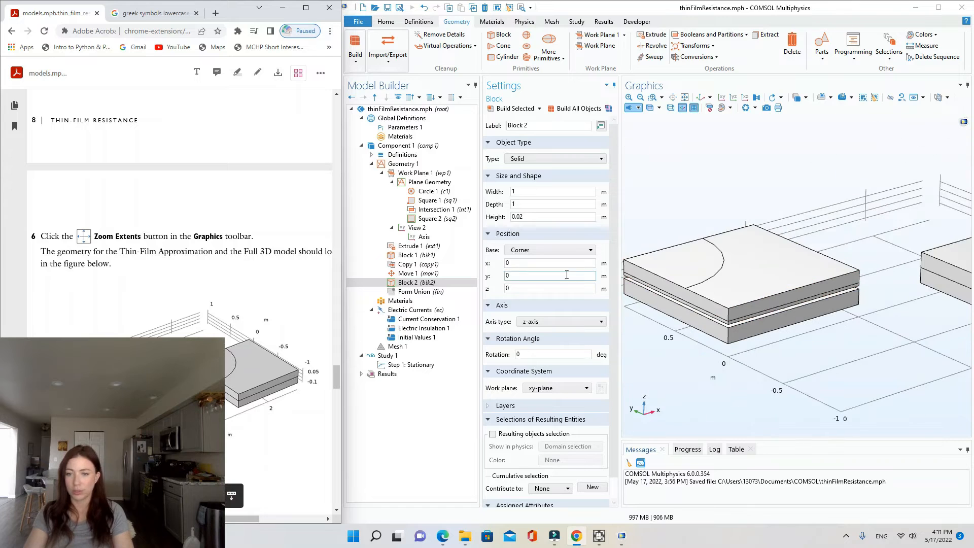
scroll(203, 228, up, 3)
click(546, 288)
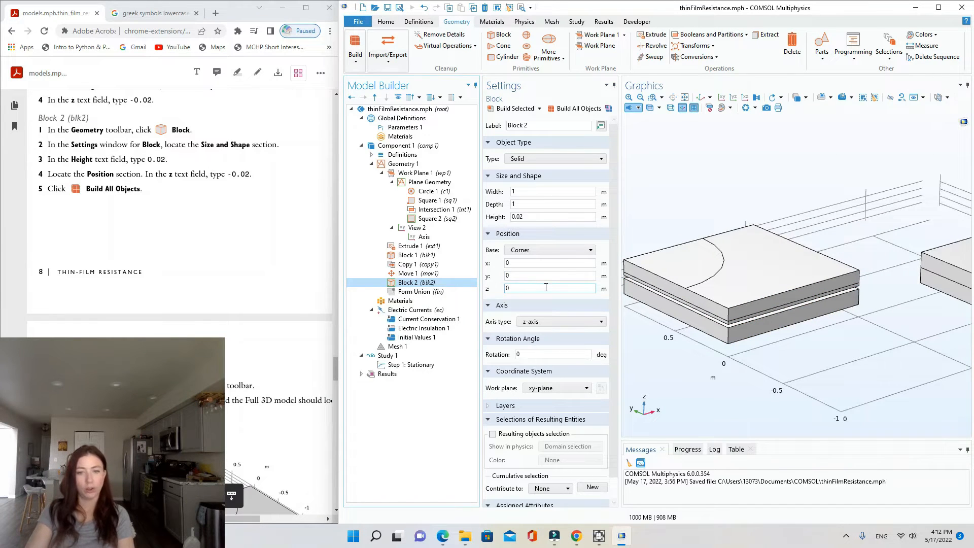
double_click(546, 288)
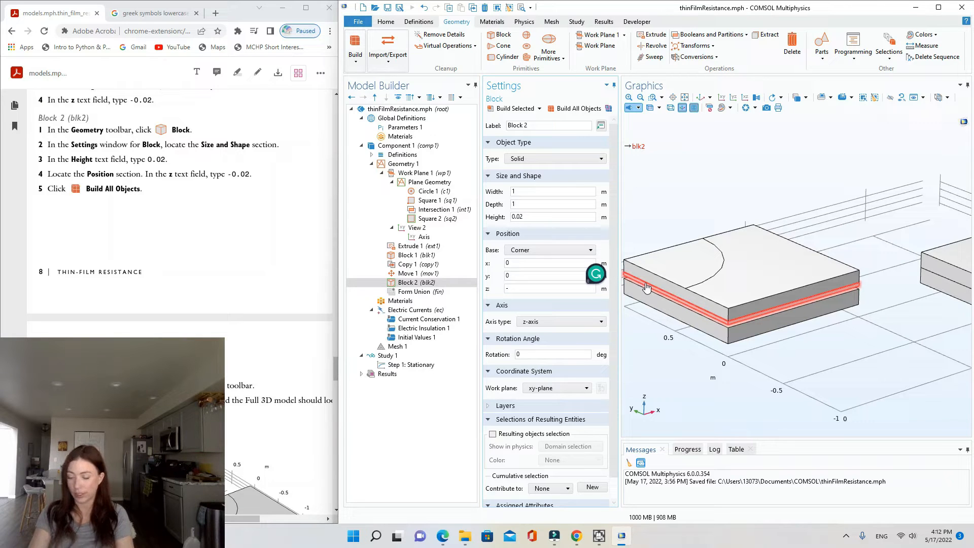
text(2)
click(526, 113)
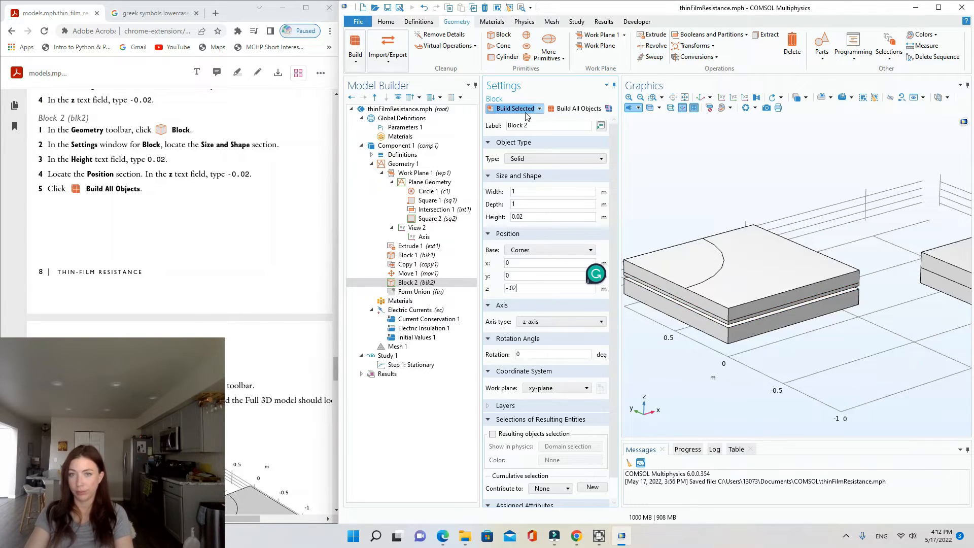
Step: Read the tutorial's Electric Currents section and examine the interface's default nodes, their settings and the available boundary conditions
scroll(195, 305, down, 7)
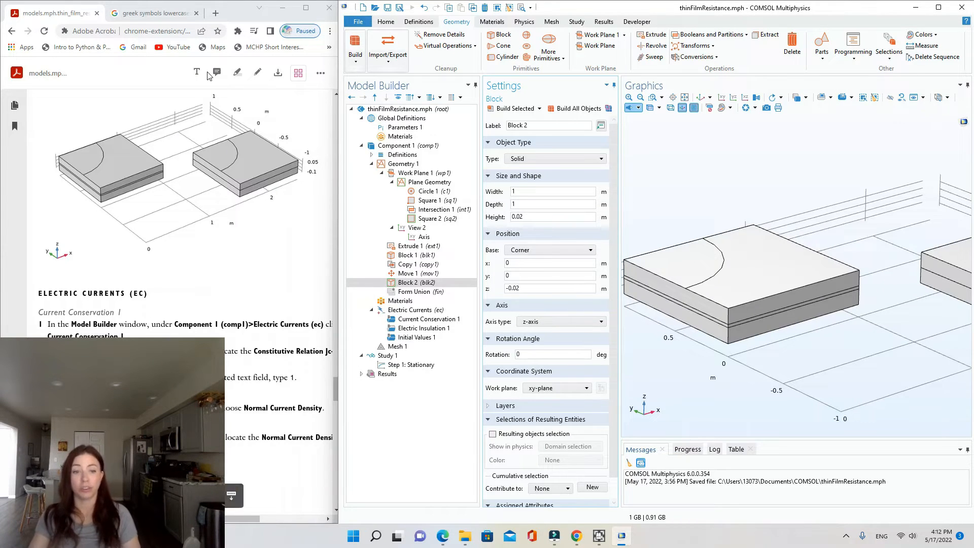
click(256, 287)
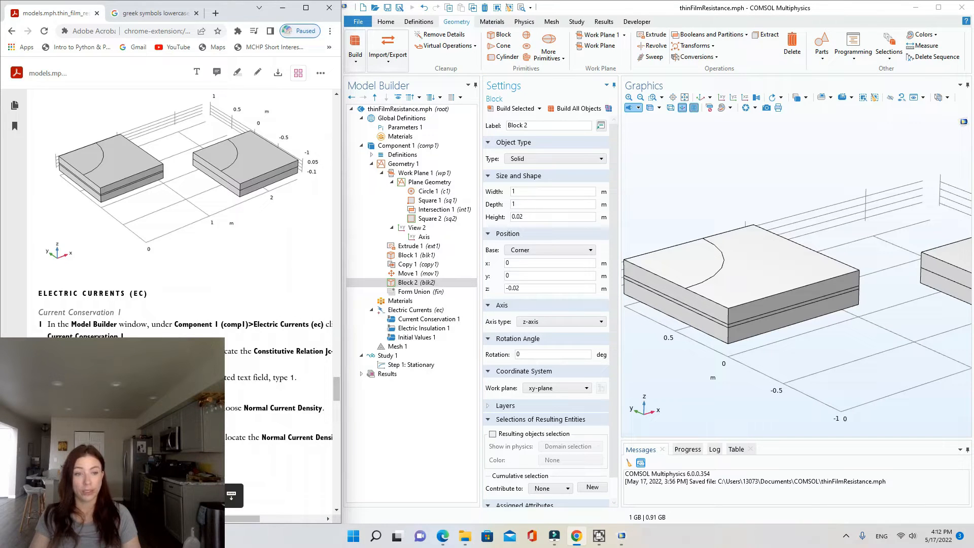
drag(233, 521, 239, 521)
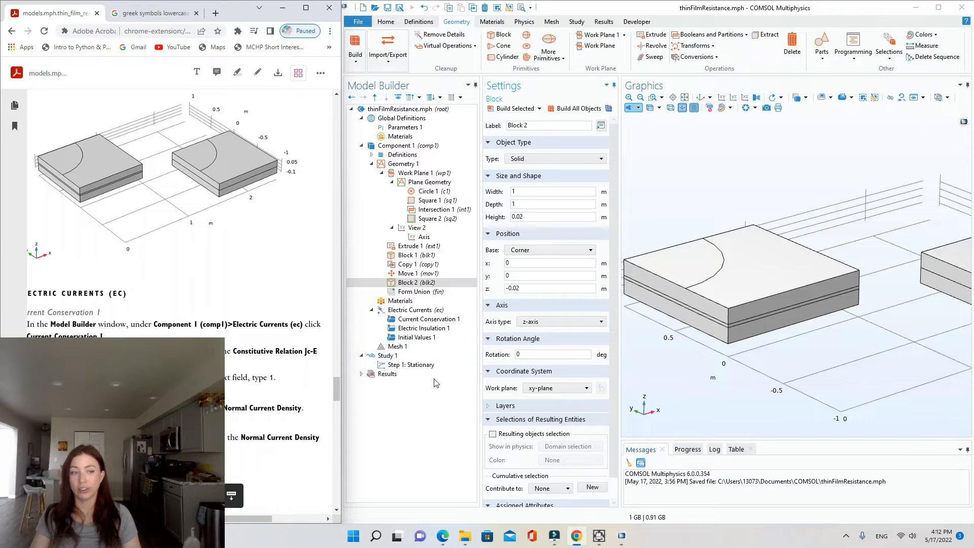
click(428, 319)
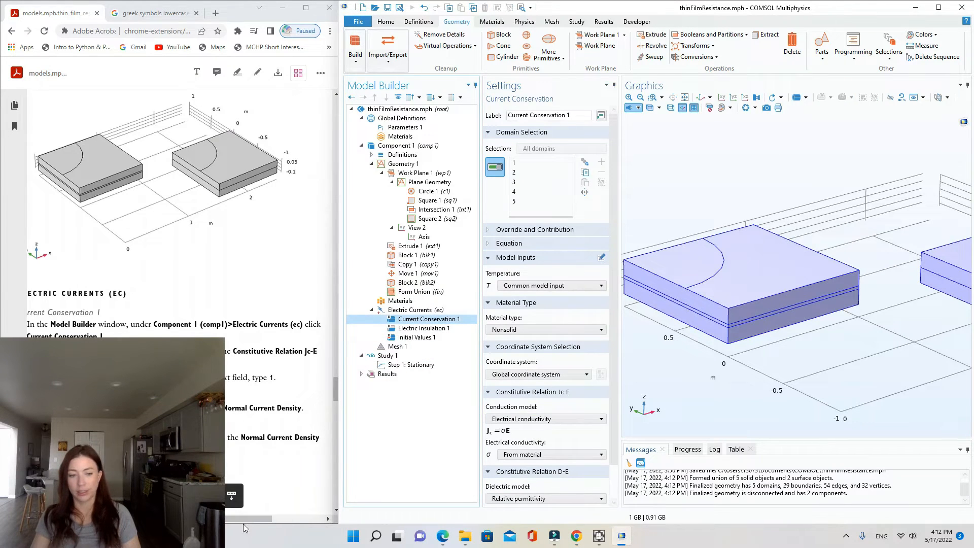
drag(242, 521, 232, 519)
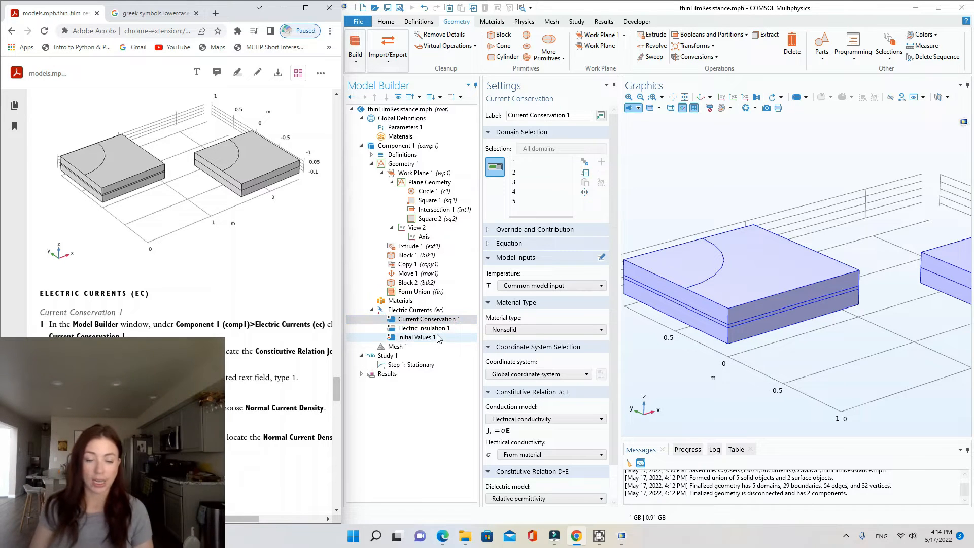
right_click(433, 310)
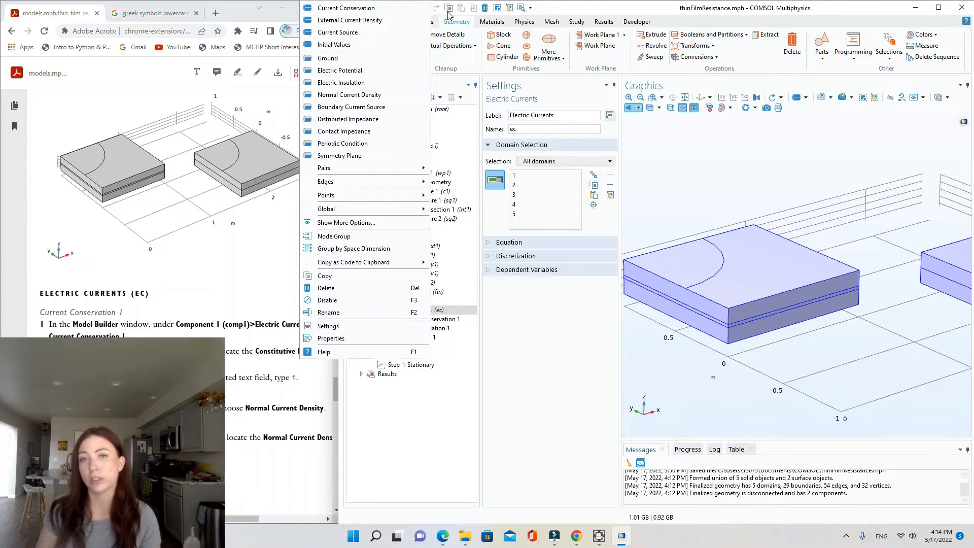
click(560, 7)
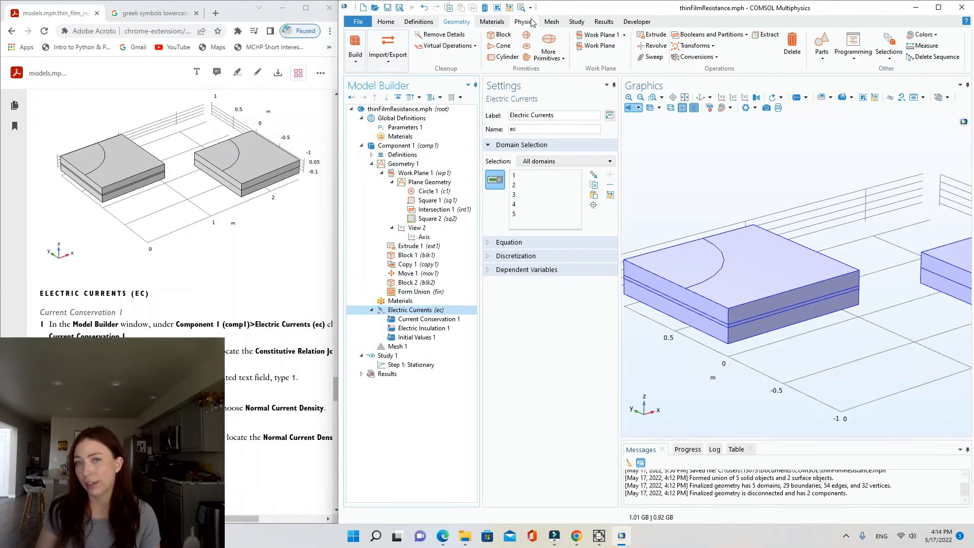
click(524, 21)
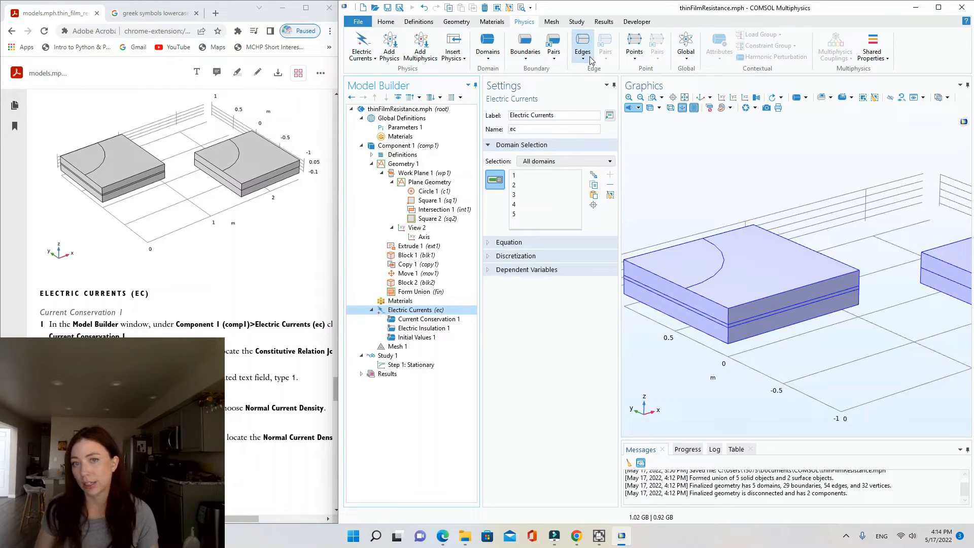
click(430, 323)
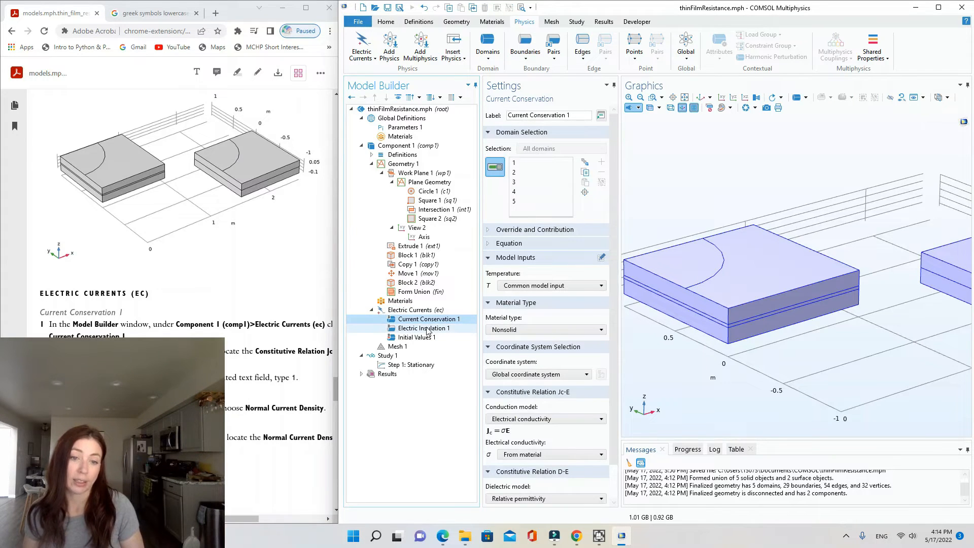
click(428, 337)
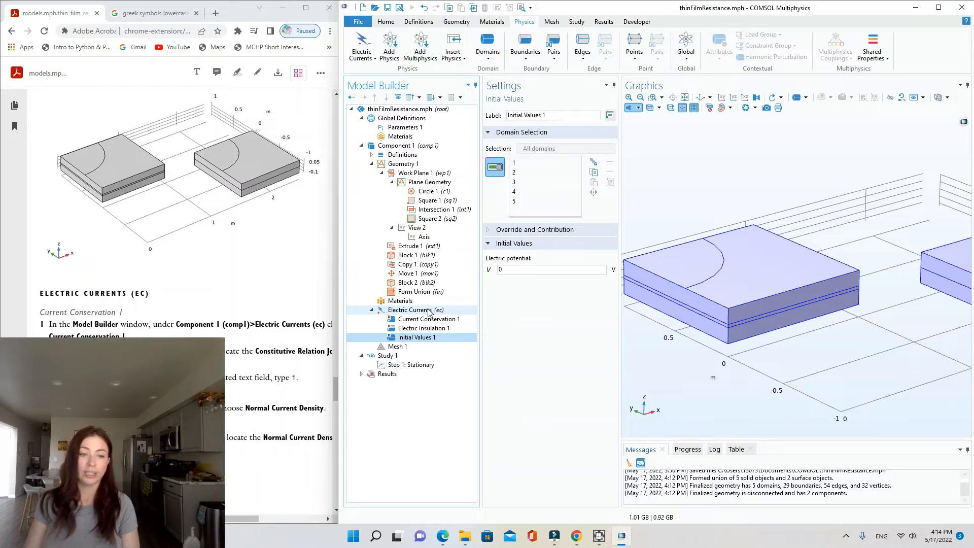
right_click(429, 313)
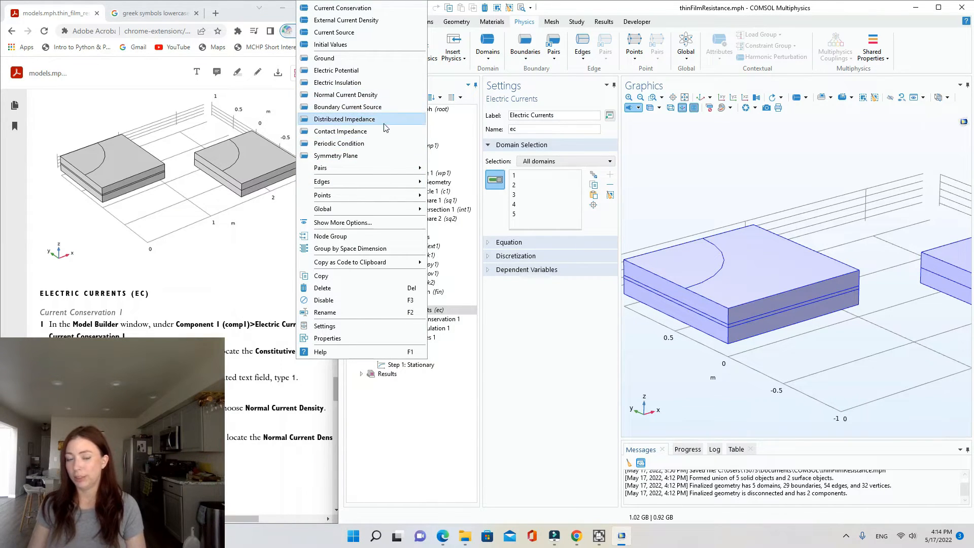
click(493, 421)
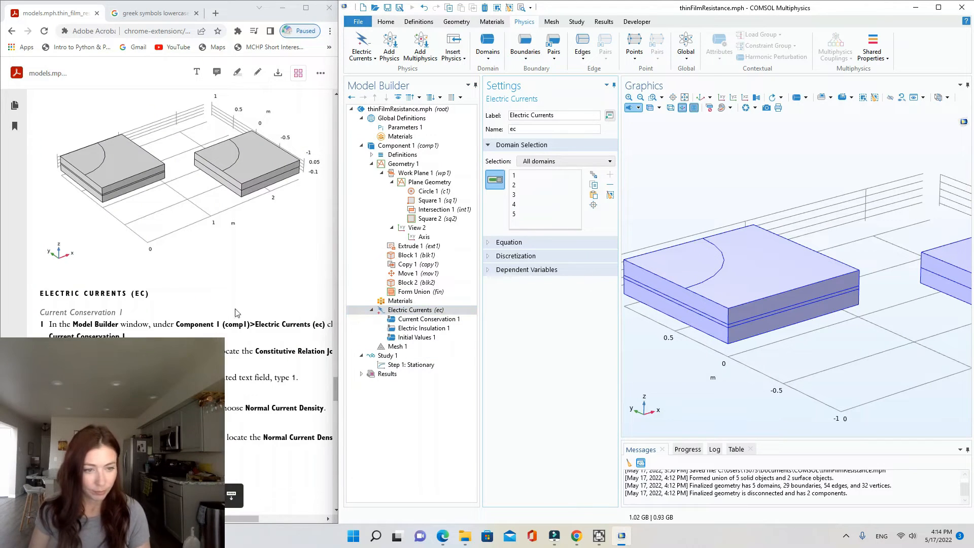
Step: Set the electrical conductivity of Current Conservation 1 to a user-defined value of 1 S/m
click(411, 321)
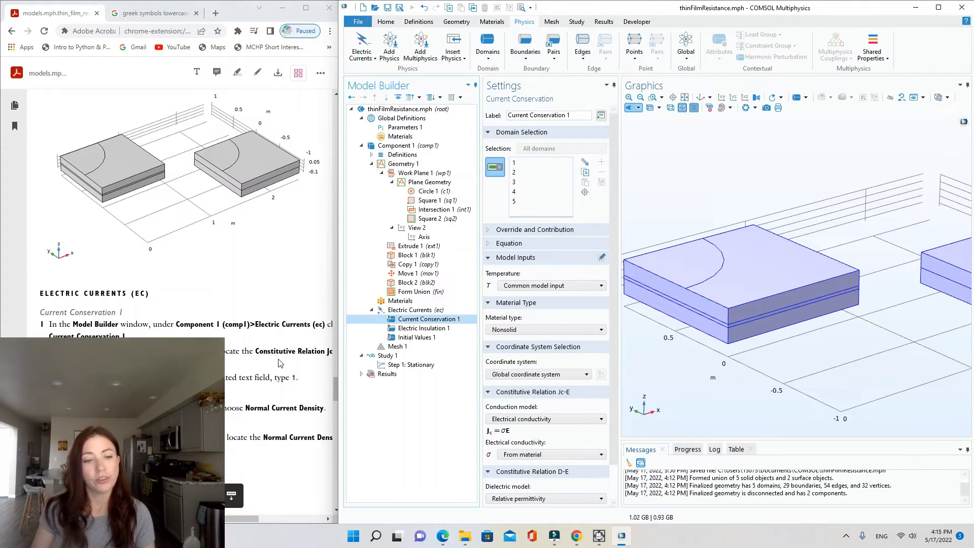
drag(232, 520, 248, 519)
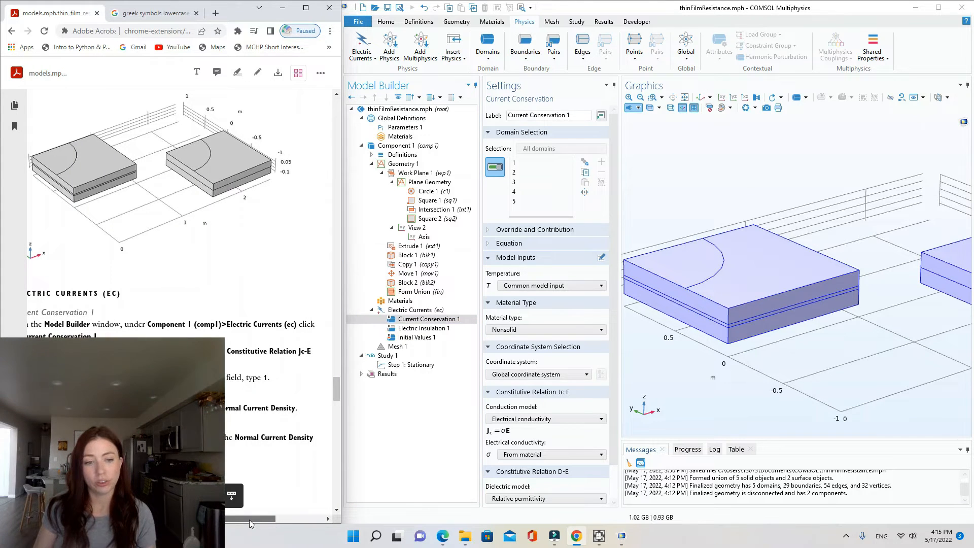
drag(248, 519, 243, 519)
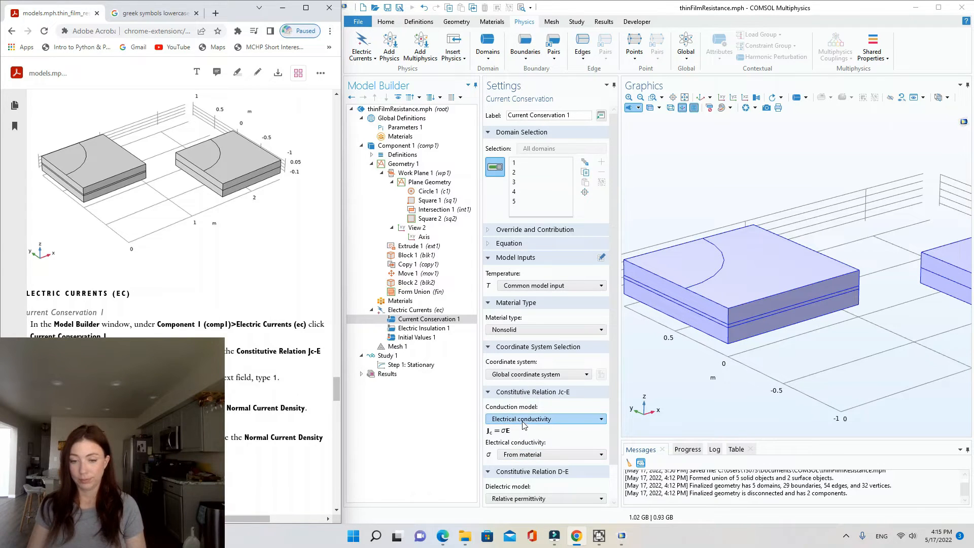
click(525, 454)
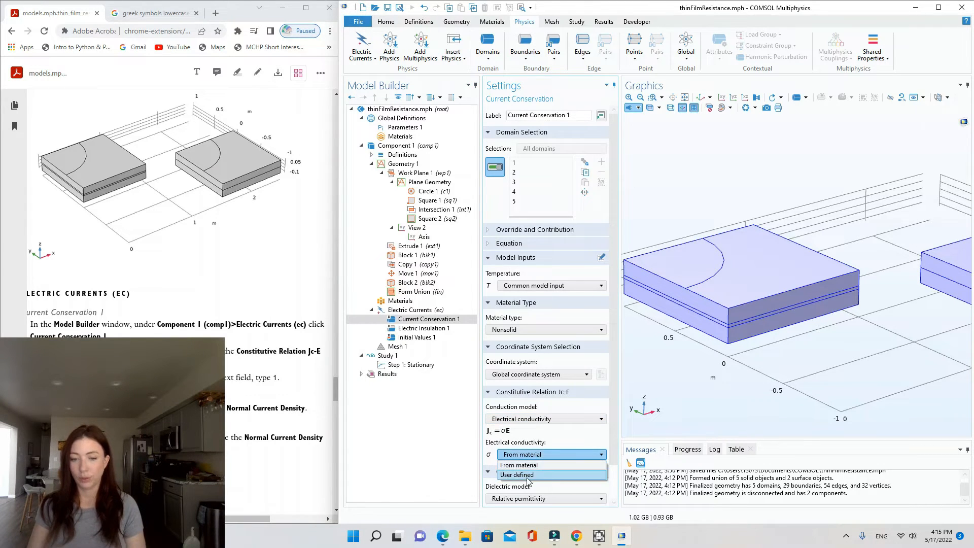
click(528, 475)
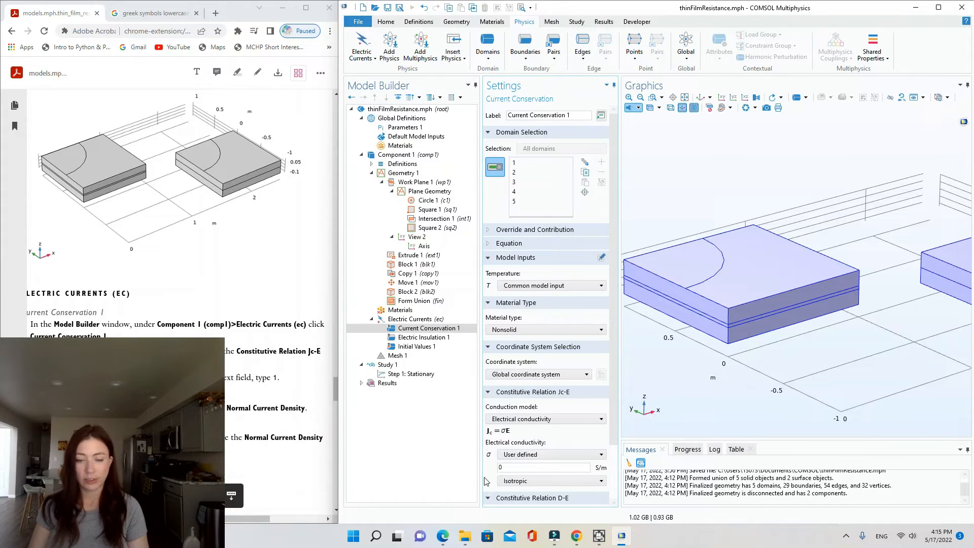
click(503, 468)
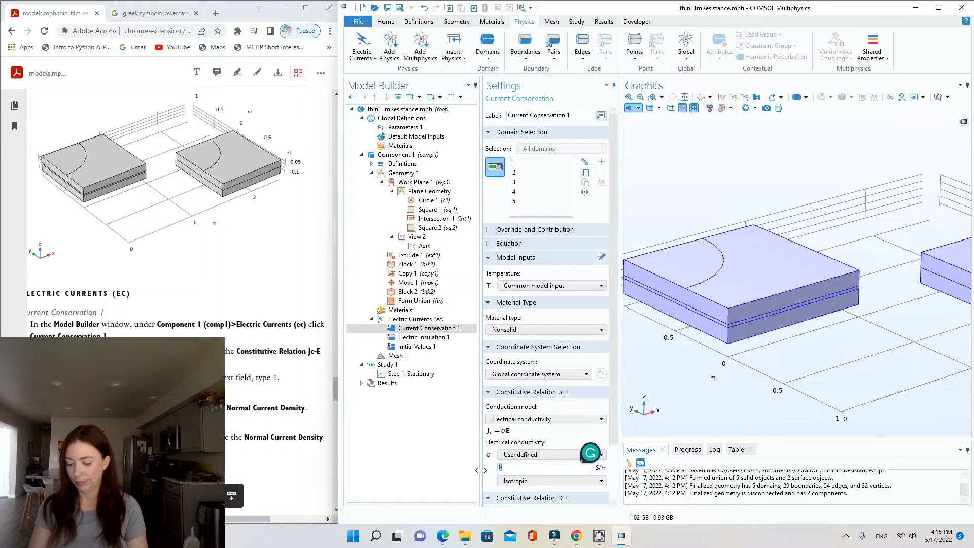
text(1)
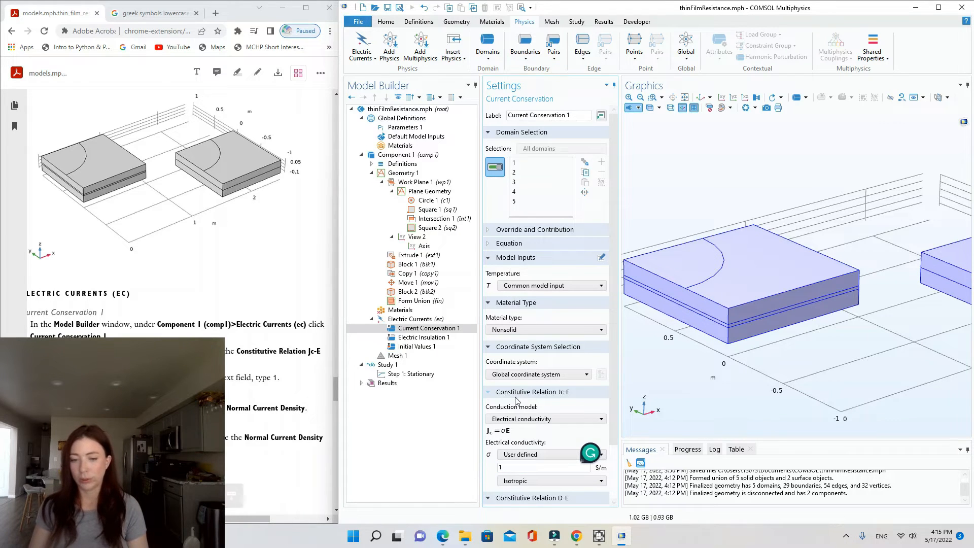
Step: Add a Normal Current Density boundary condition and assign it to the bottom faces of both structures, boundaries 3 and 20
scroll(516, 384, down, 2)
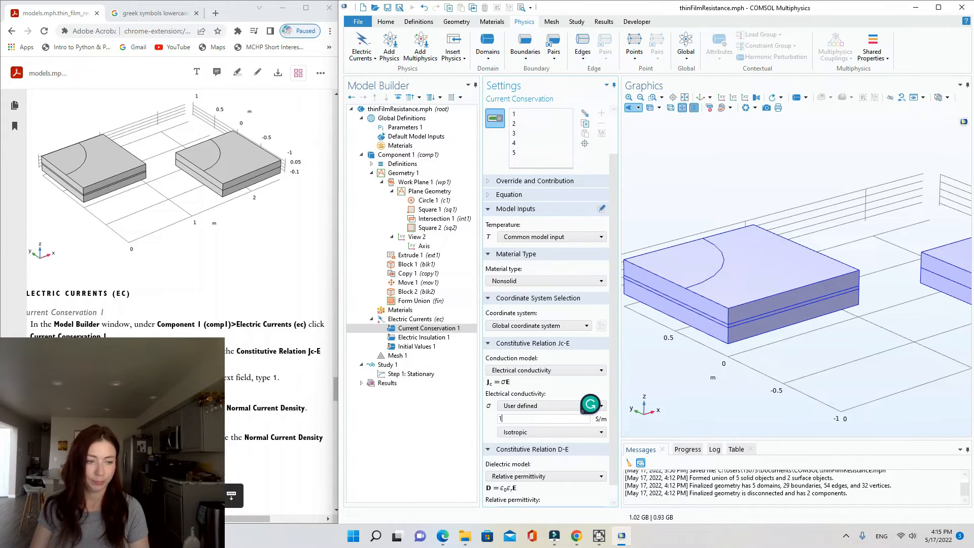
scroll(167, 203, down, 3)
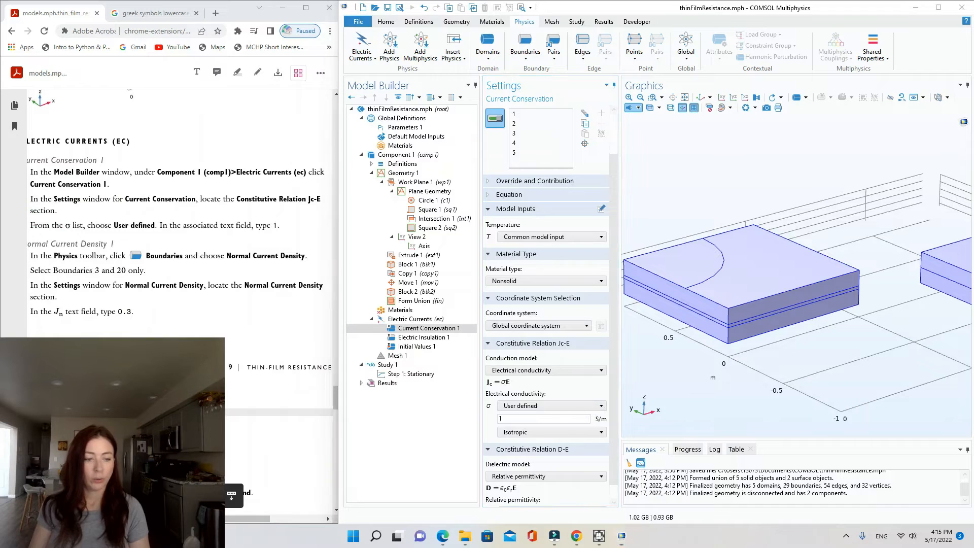
scroll(50, 242, left, 1)
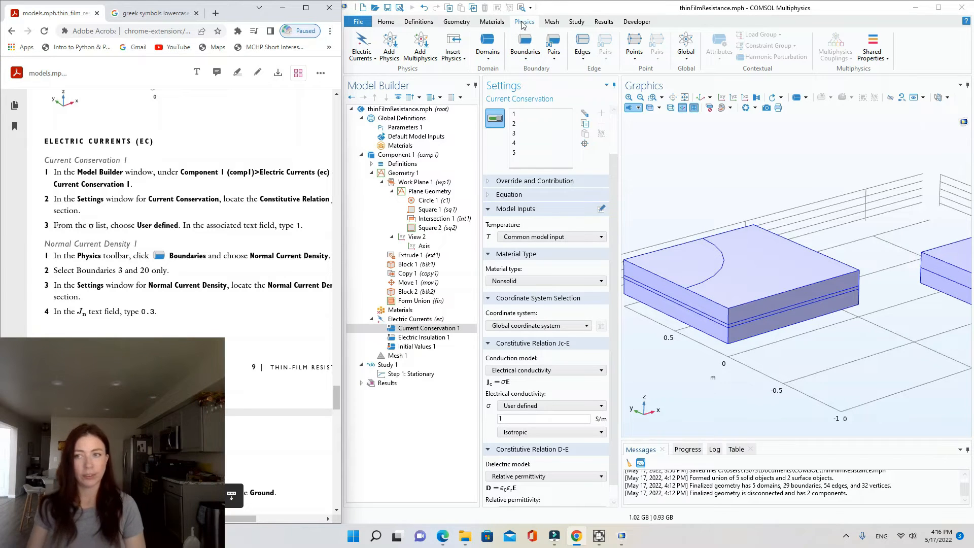
click(532, 60)
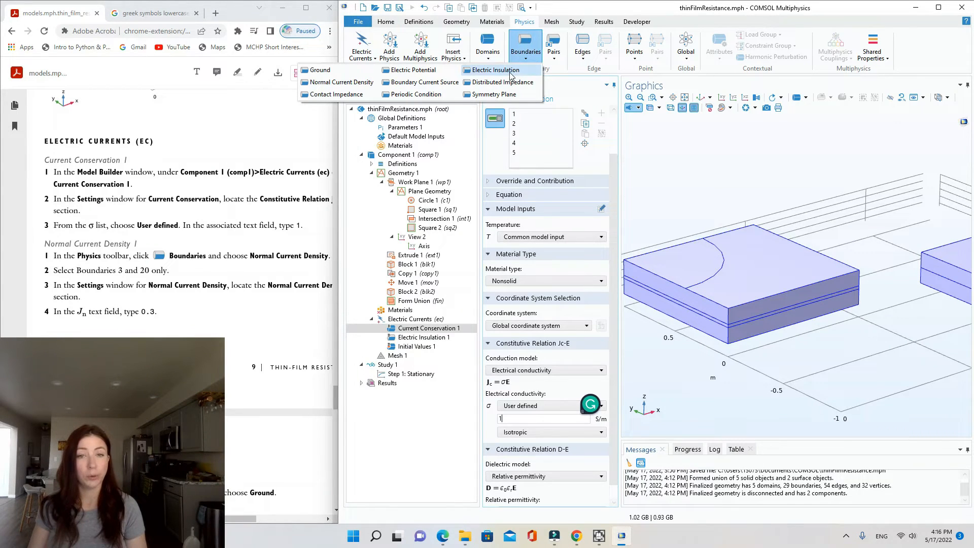
click(335, 83)
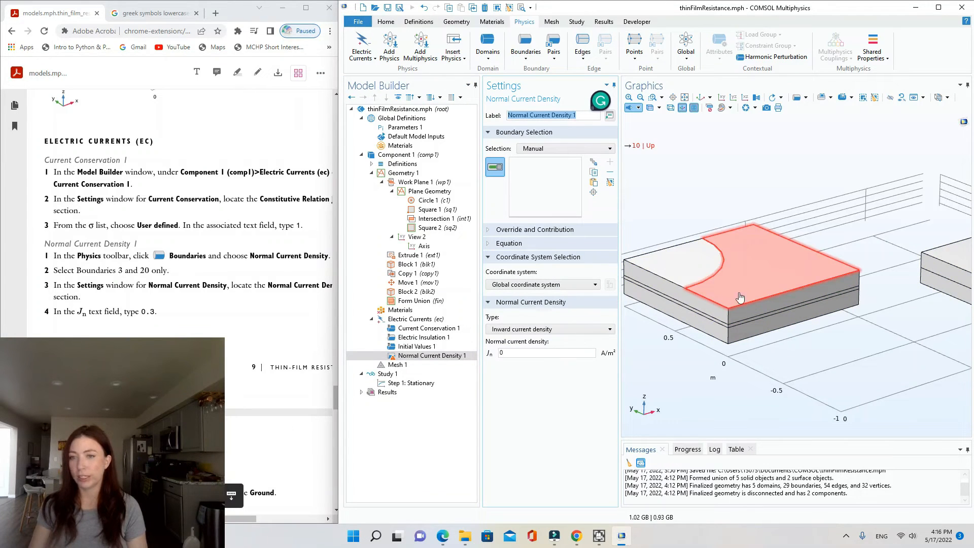
drag(743, 297, 707, 228)
click(707, 228)
click(893, 293)
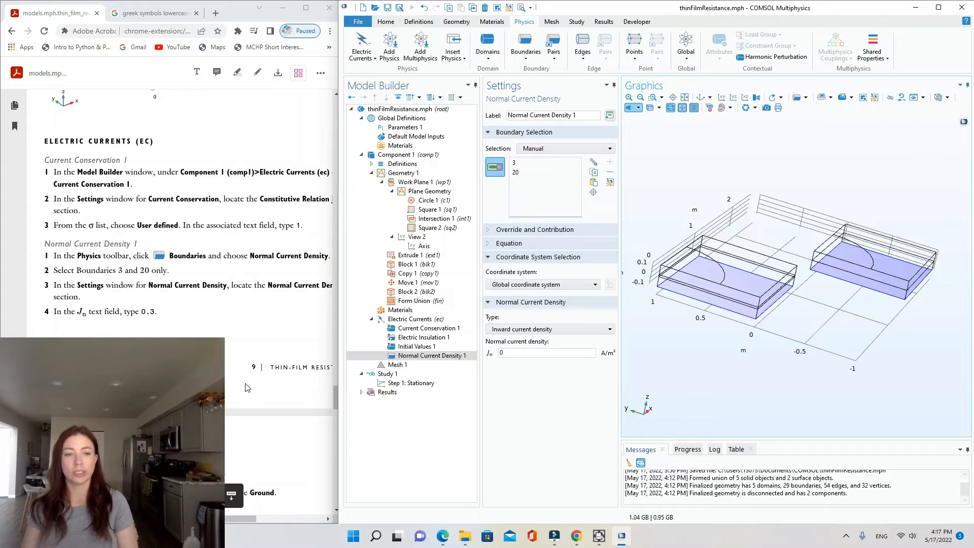
Step: Set the normal current density of Normal Current Density 1 to 0.3 A/m²
drag(217, 519, 225, 527)
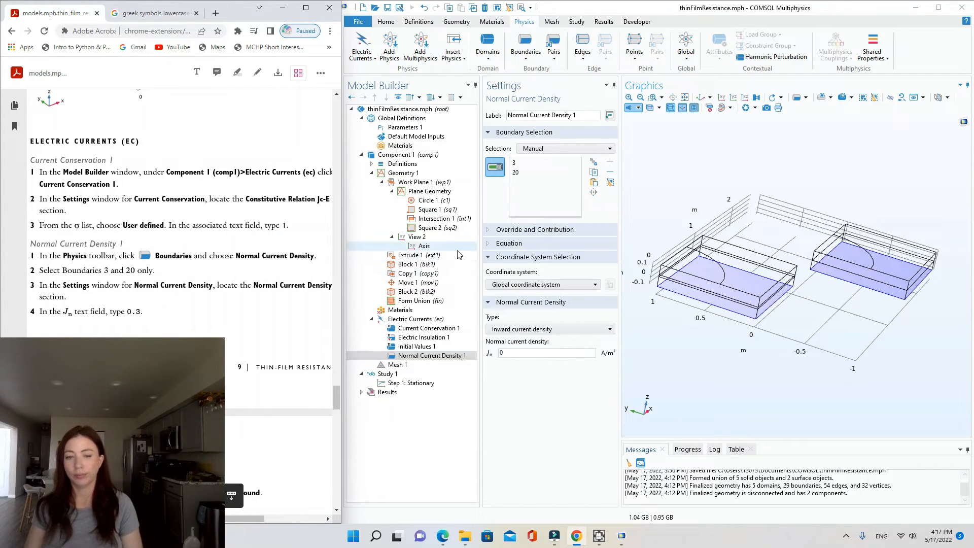
double_click(526, 354)
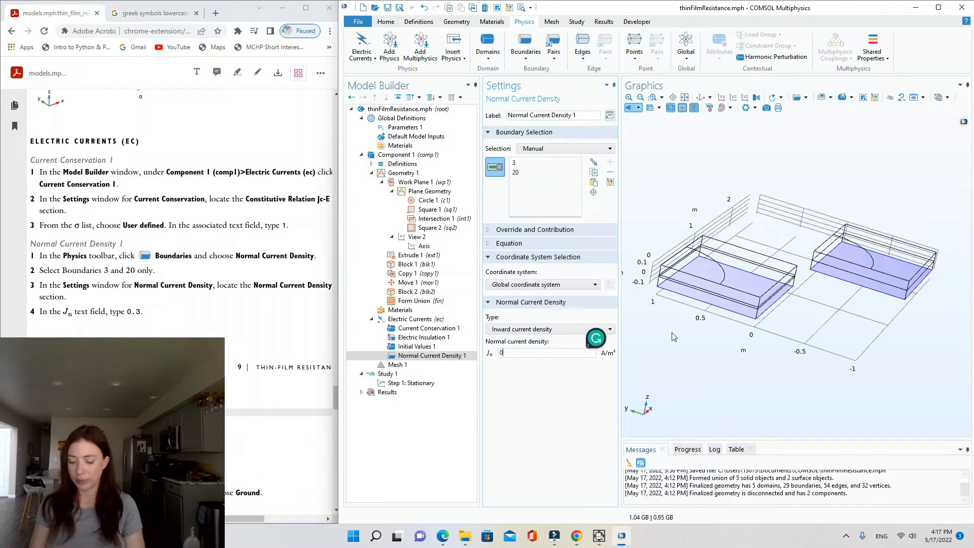
Step: Add a Ground boundary condition and assign it to the quarter-circle faces of both structures, boundaries 11 and 25
drag(335, 444, 317, 451)
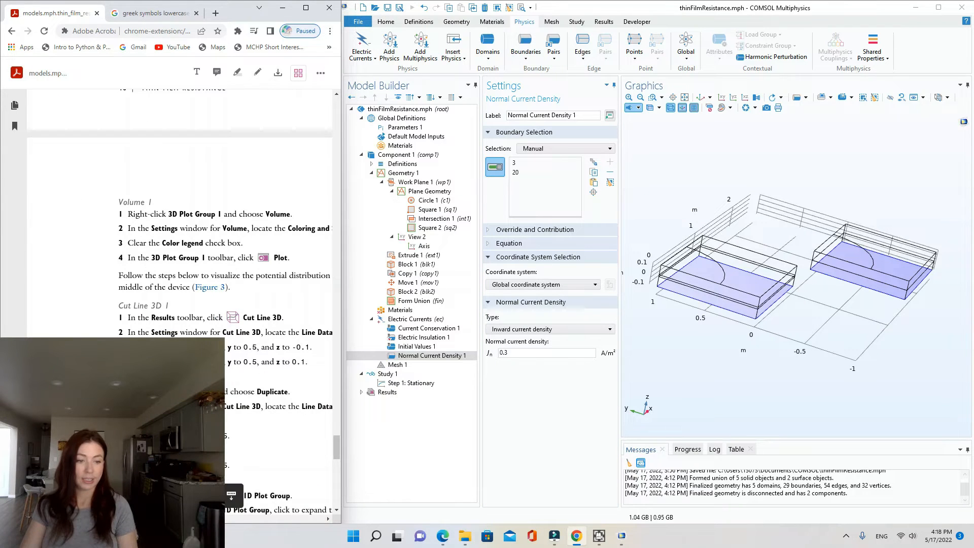
scroll(310, 464, right, 3)
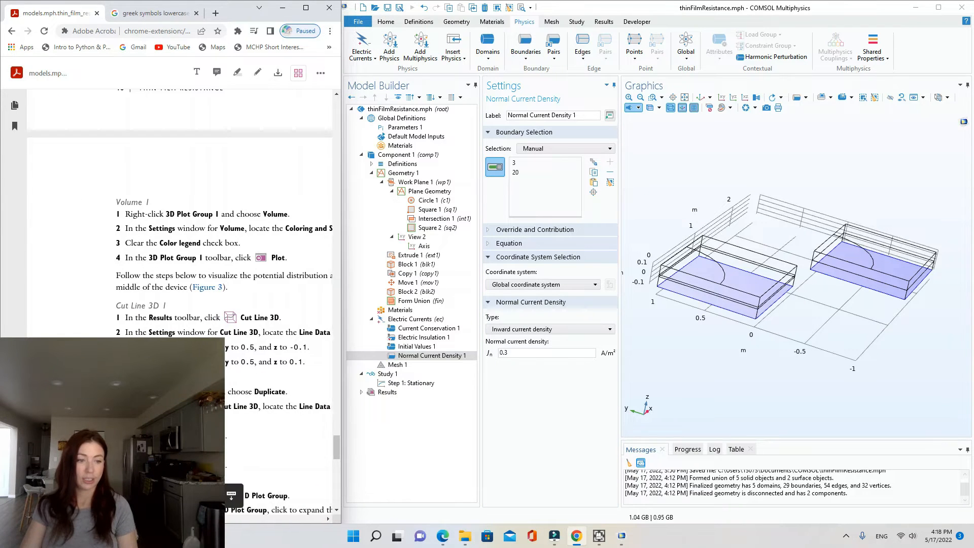
drag(339, 448, 342, 421)
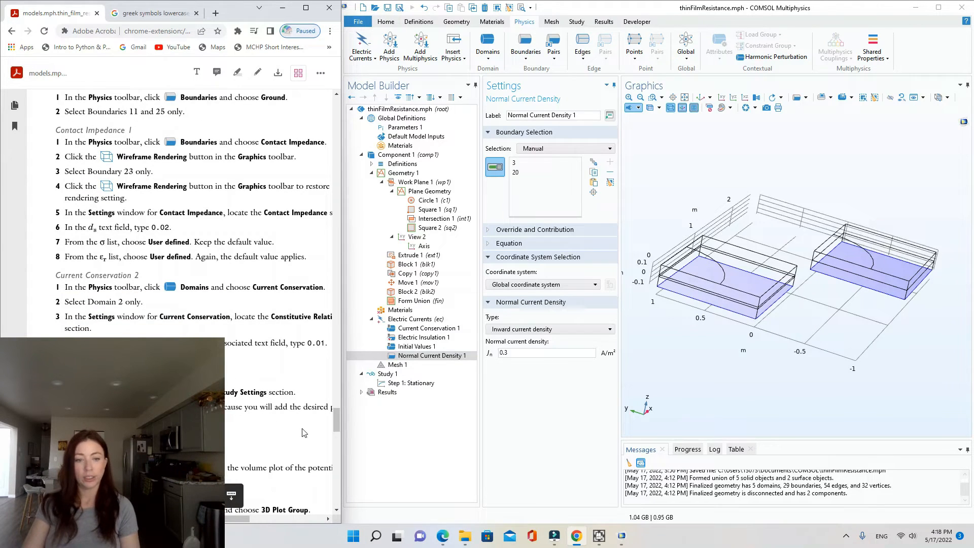
drag(336, 425, 336, 421)
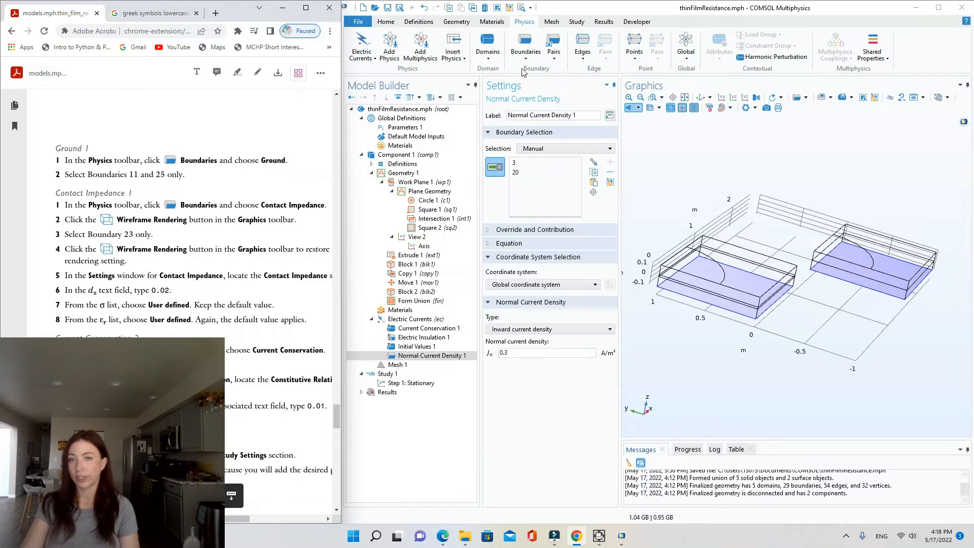
click(526, 44)
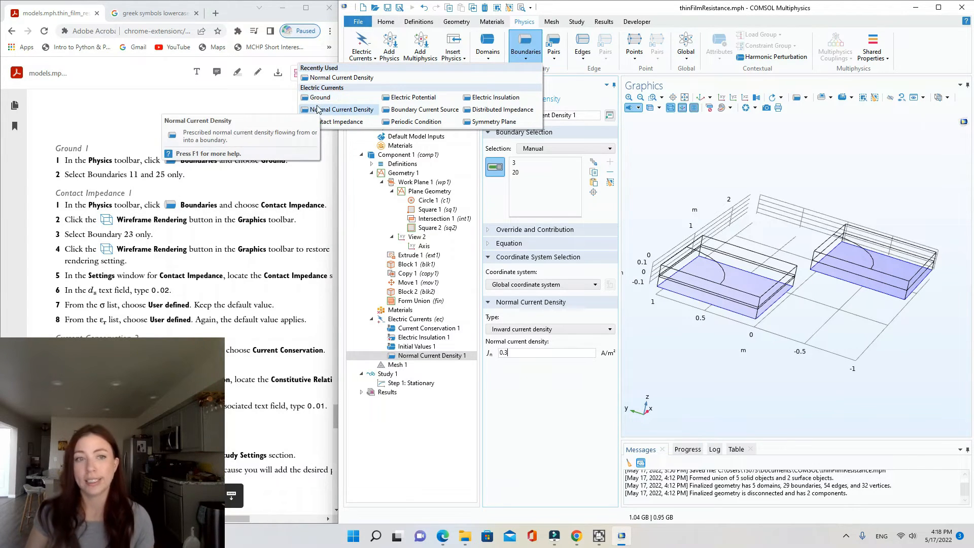
click(326, 98)
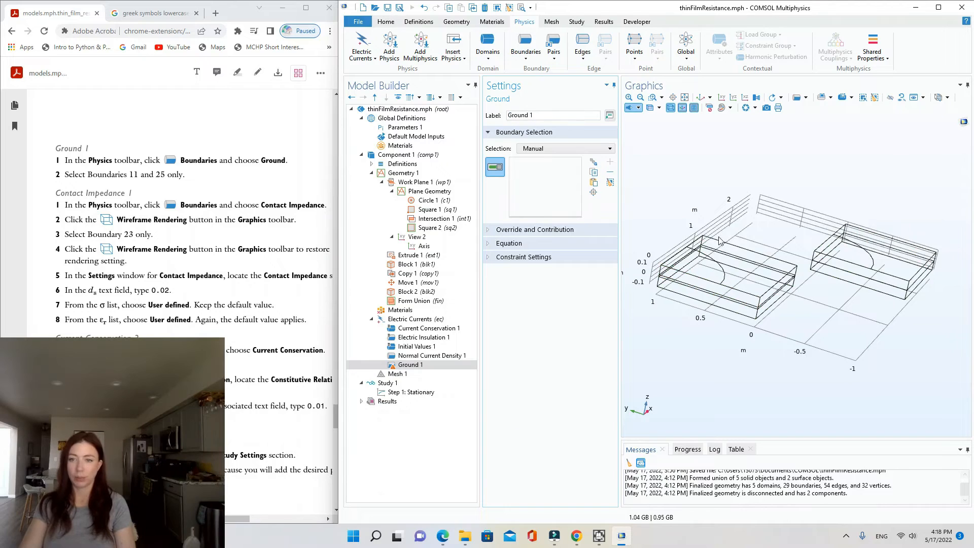
click(718, 268)
click(856, 253)
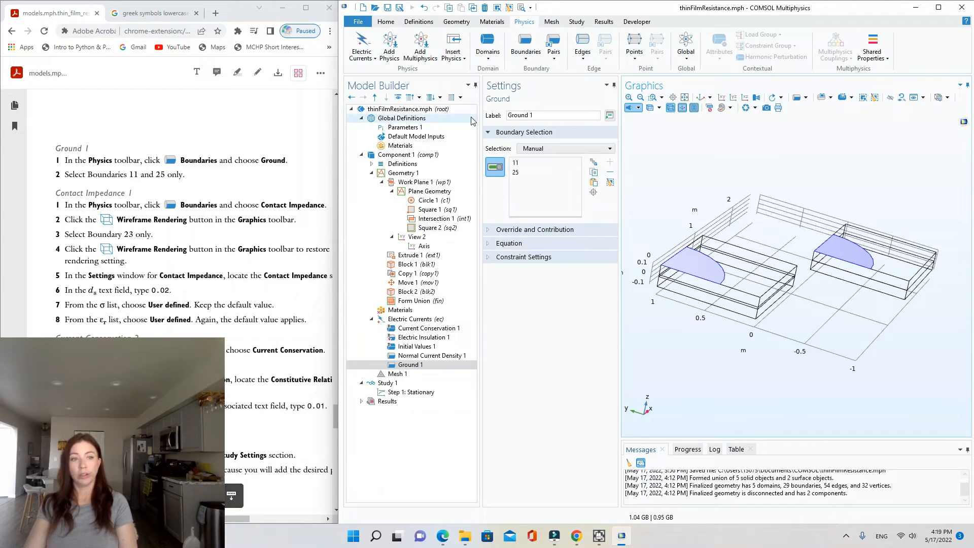
Step: Add a Contact Impedance boundary condition and limit its selection to boundary 23, the interior face of the structure without the thin layer domain
click(522, 52)
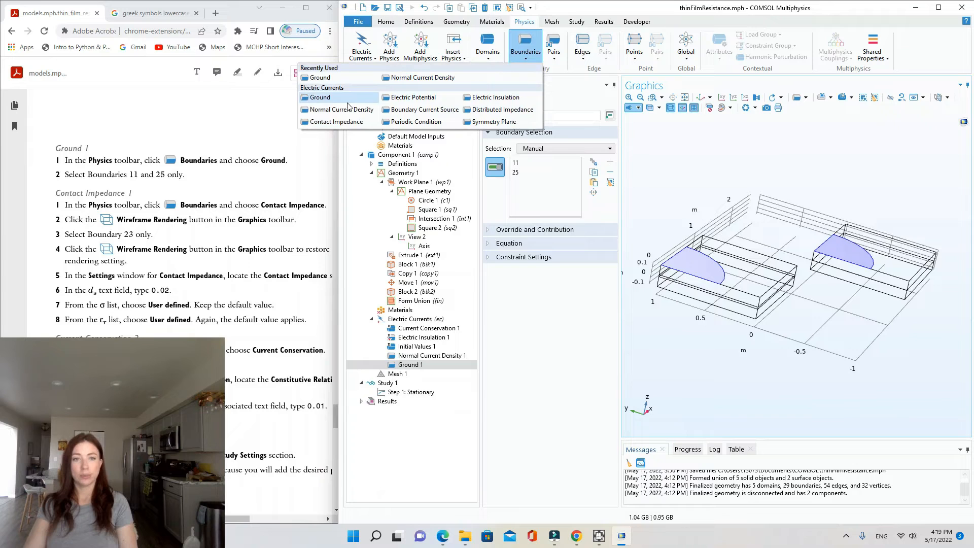
click(335, 122)
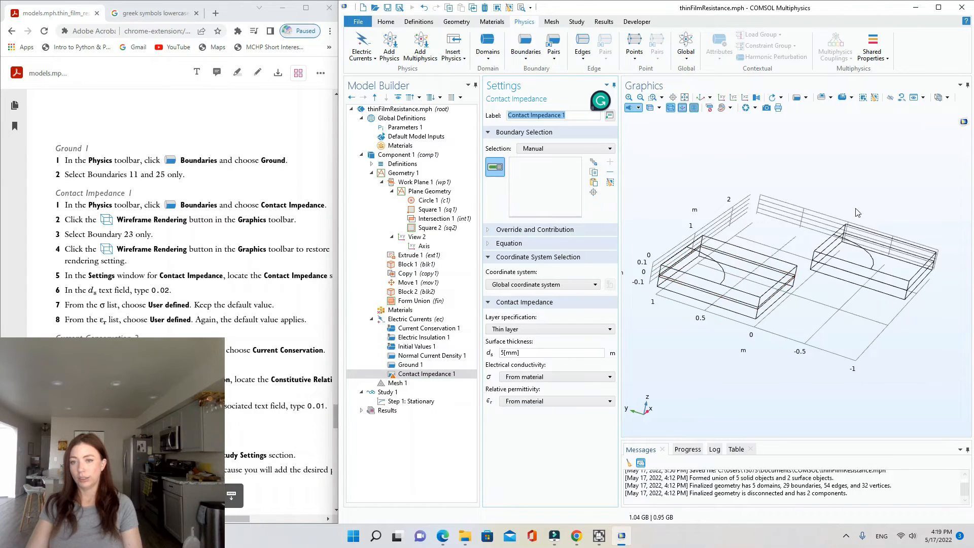
click(773, 233)
key(ctrl+a)
click(520, 185)
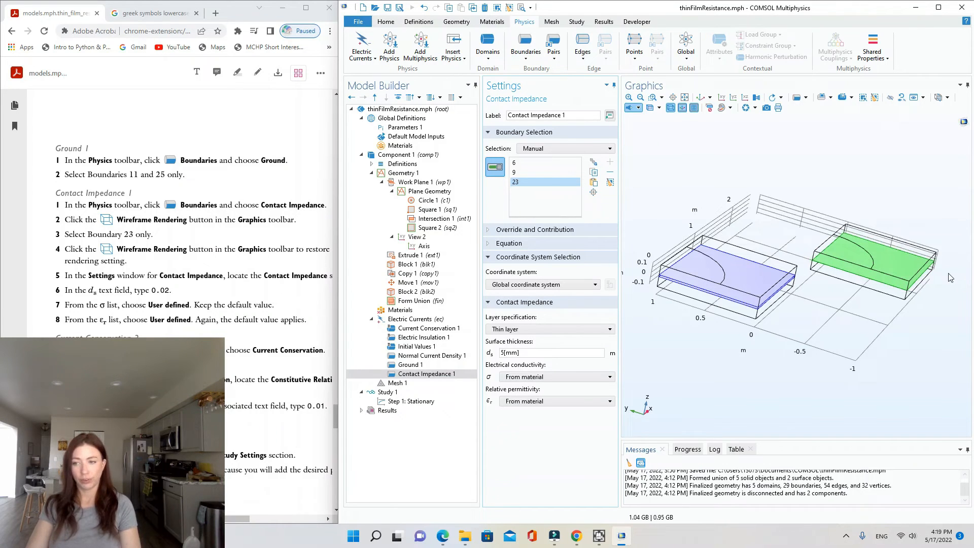
drag(906, 292, 878, 232)
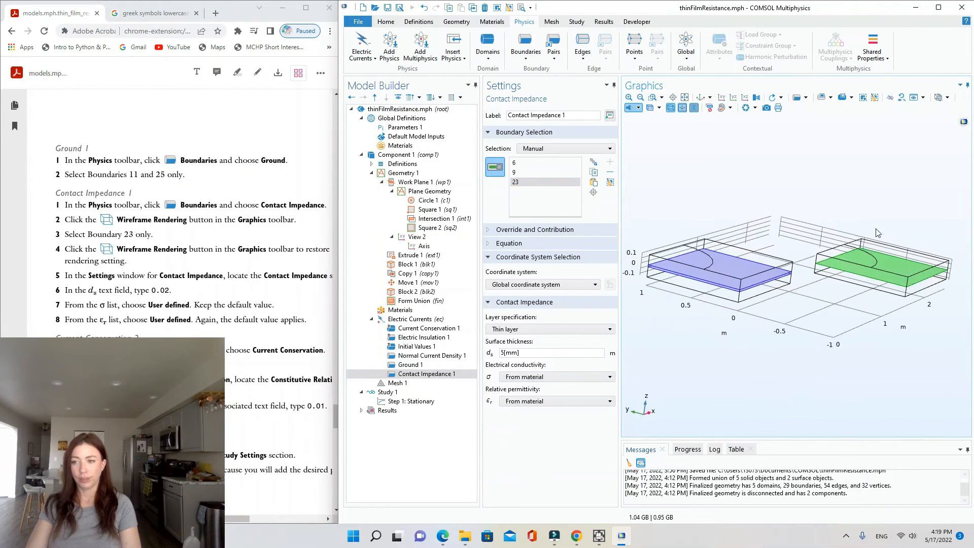
click(515, 164)
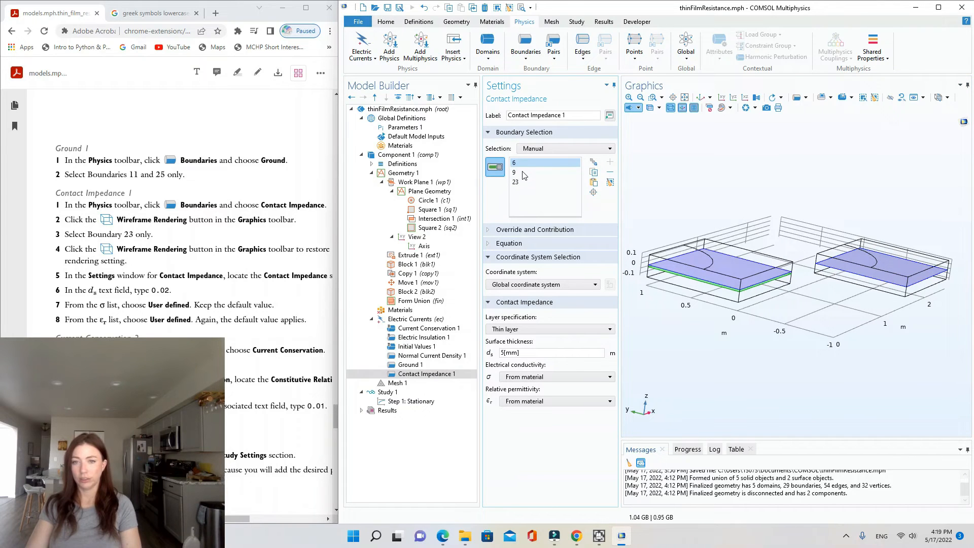
ctrl+click(524, 173)
click(610, 172)
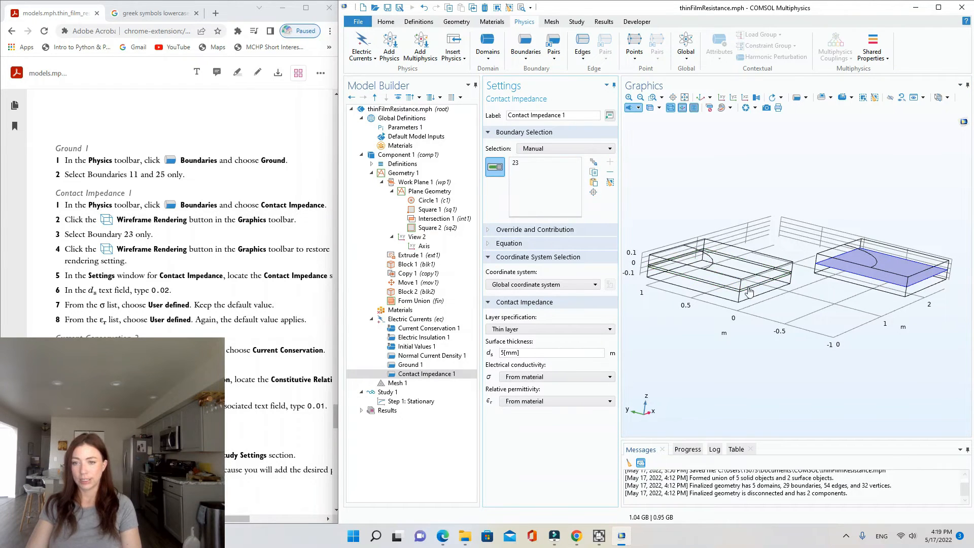
Step: Add boundaries 6 and 9 to the Contact Impedance selection and remove them again
drag(702, 265, 638, 223)
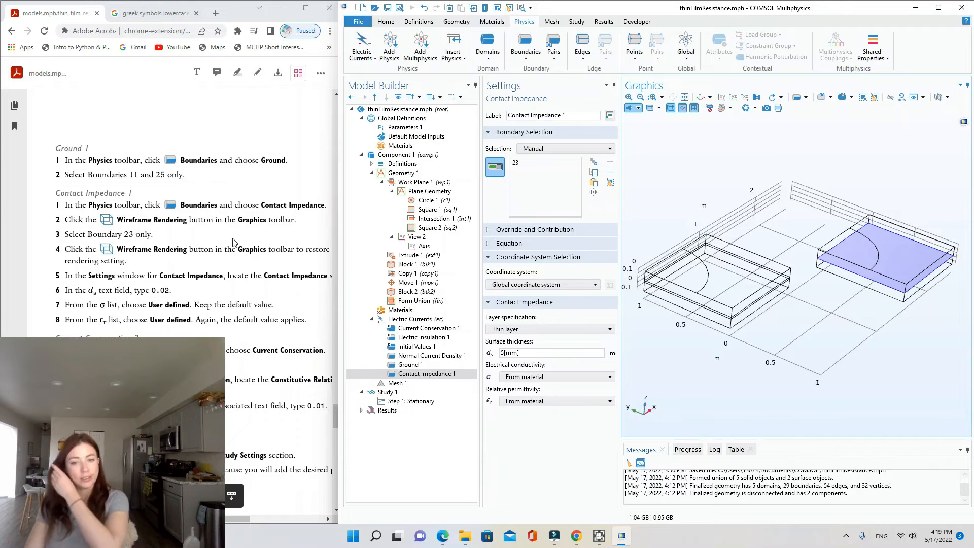
click(427, 375)
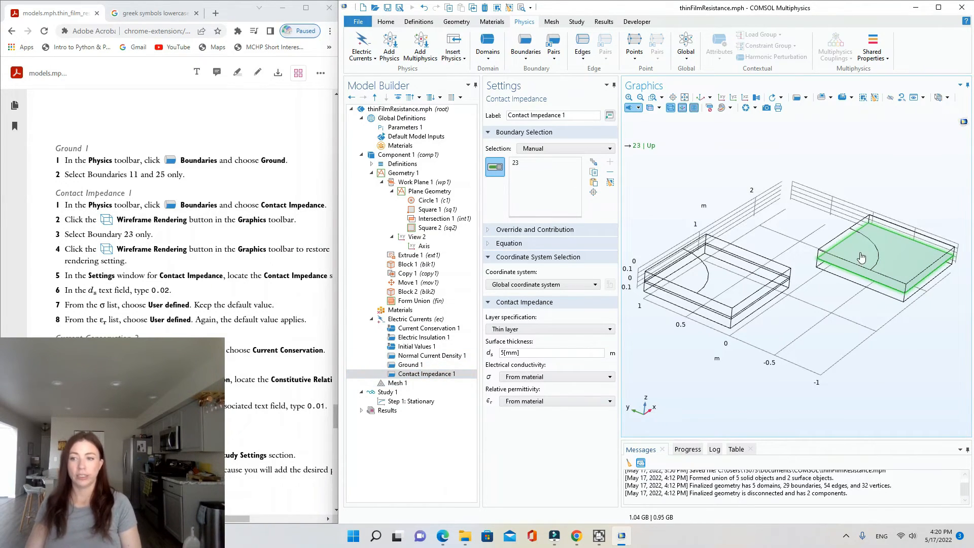
click(809, 243)
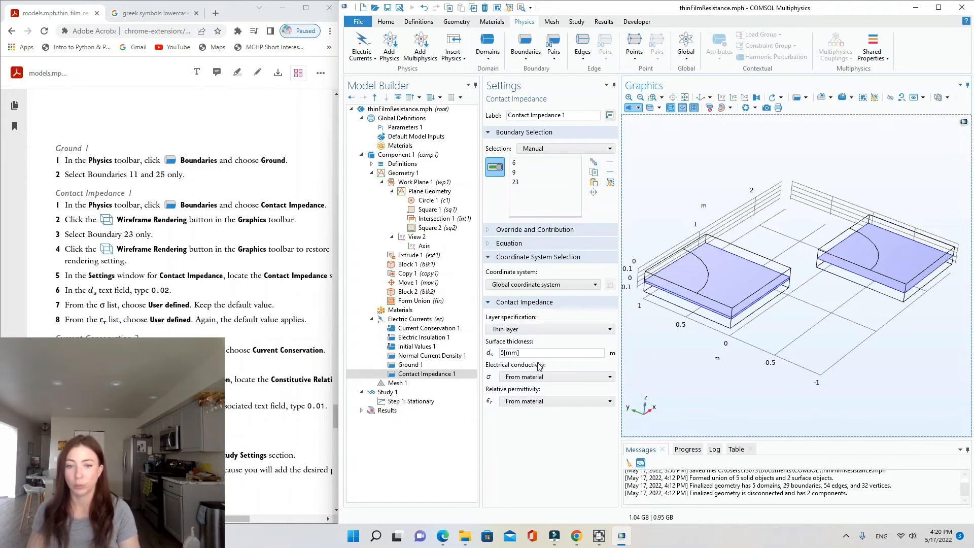
click(523, 163)
shift+click(522, 173)
click(610, 172)
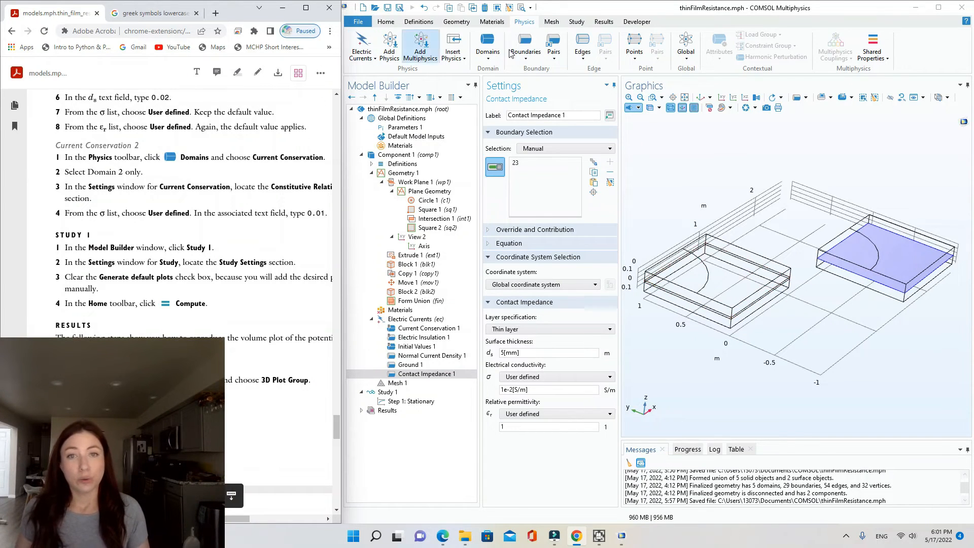
Step: Add a second Current Conservation domain feature and assign it to the thin layer, domain 2
click(488, 61)
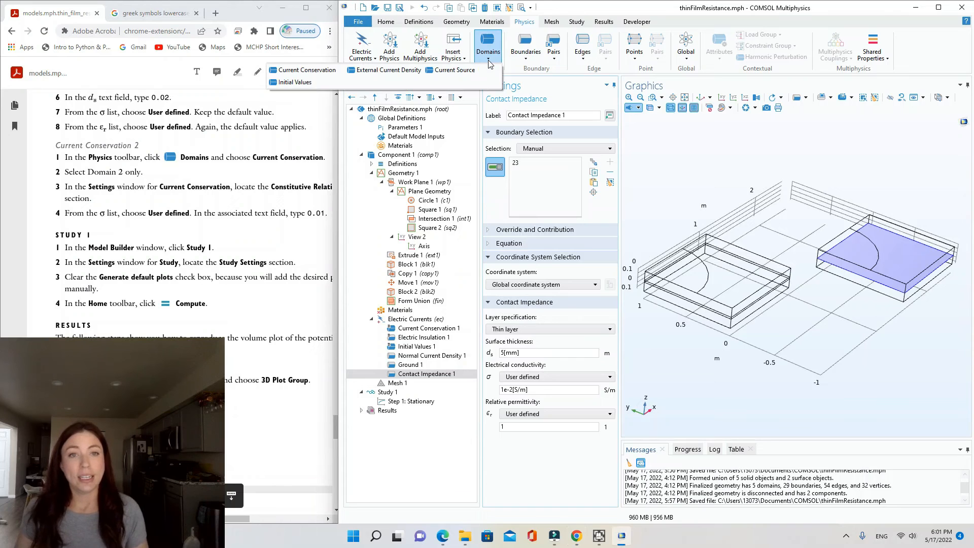
click(306, 71)
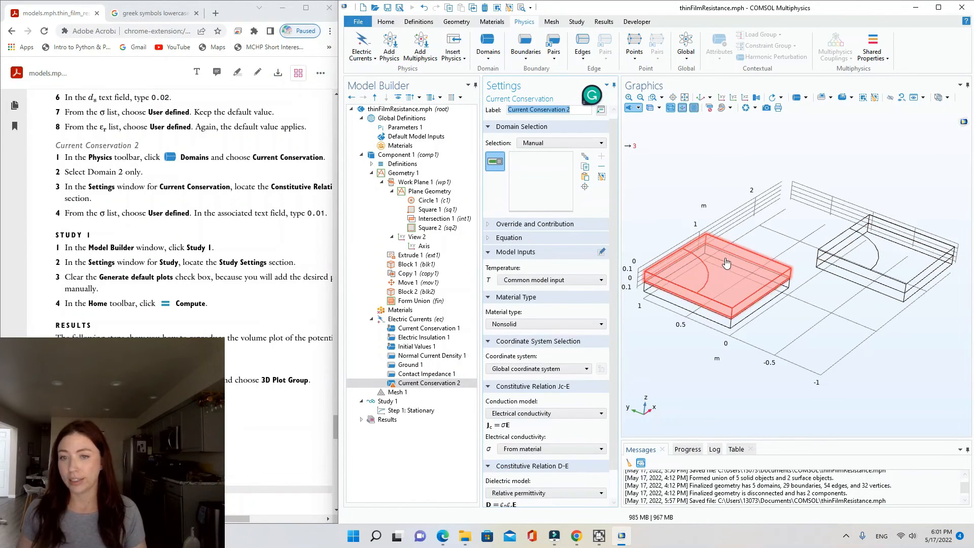
click(733, 322)
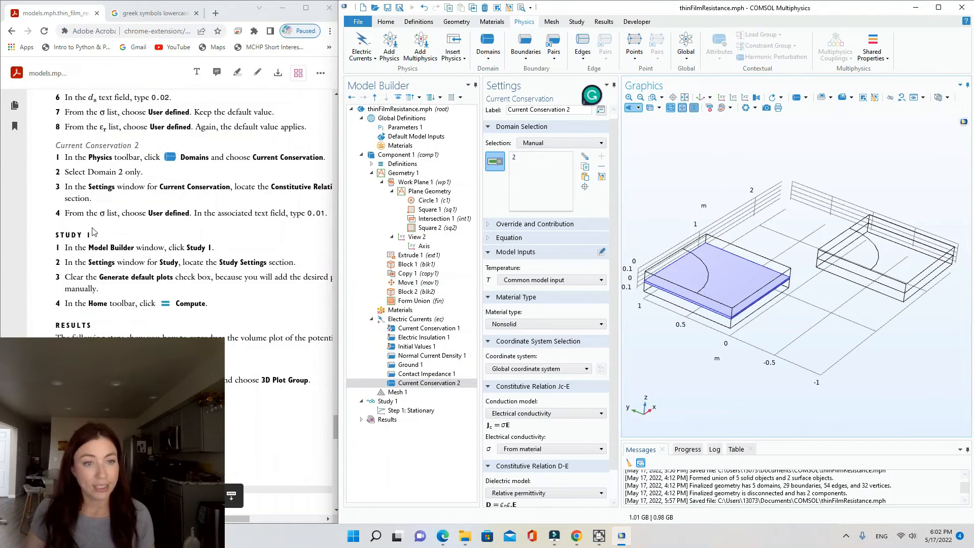
Step: Set the electrical conductivity of Current Conservation 2 to a user-defined value of 0.01 S/m
drag(203, 518, 219, 518)
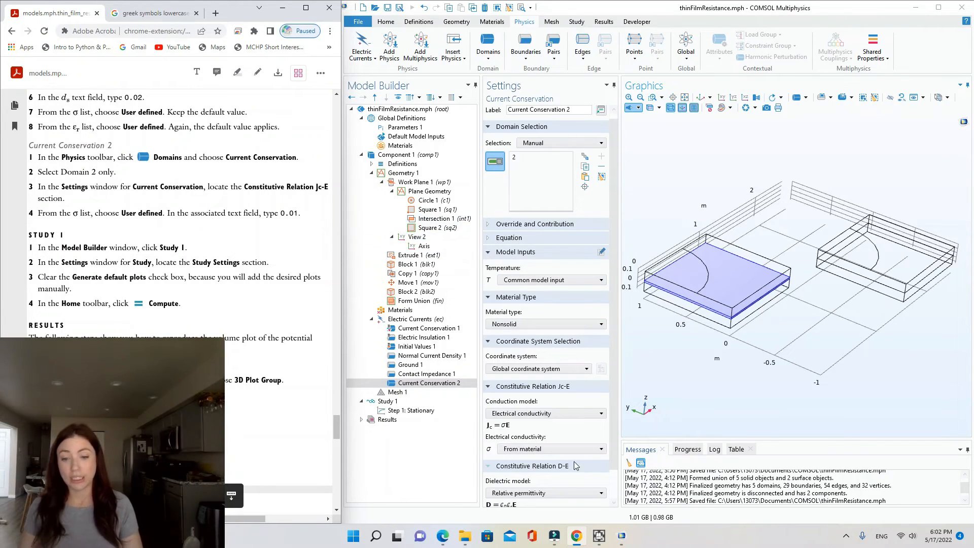
click(537, 456)
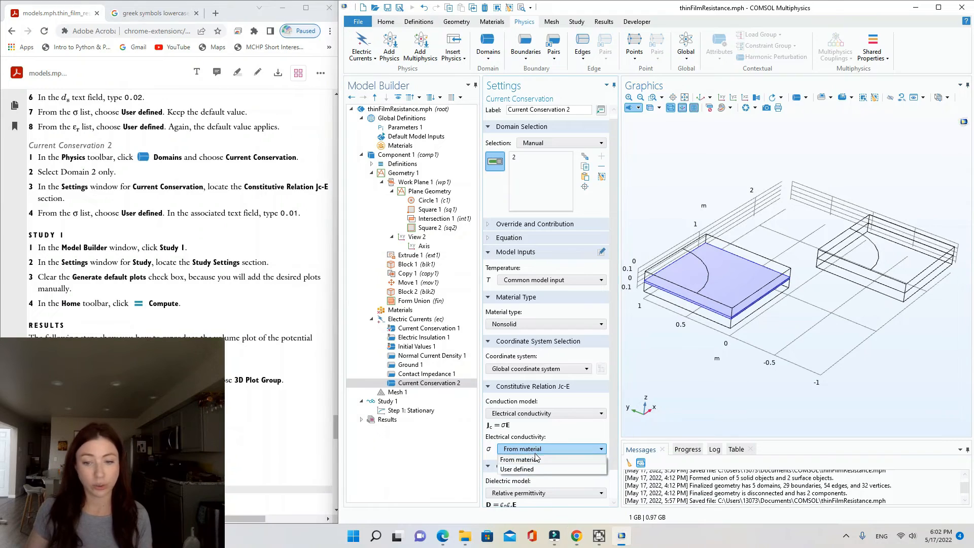
click(547, 469)
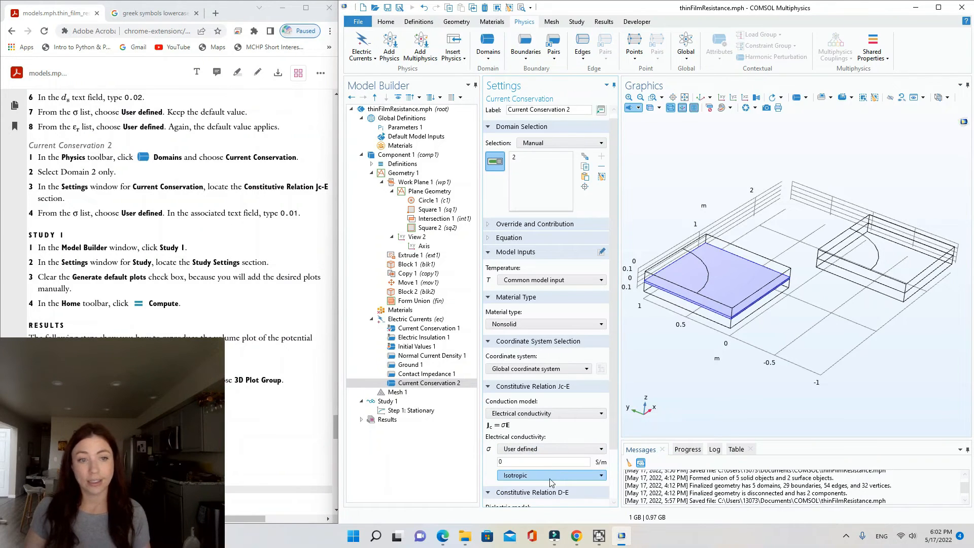
drag(555, 461, 433, 457)
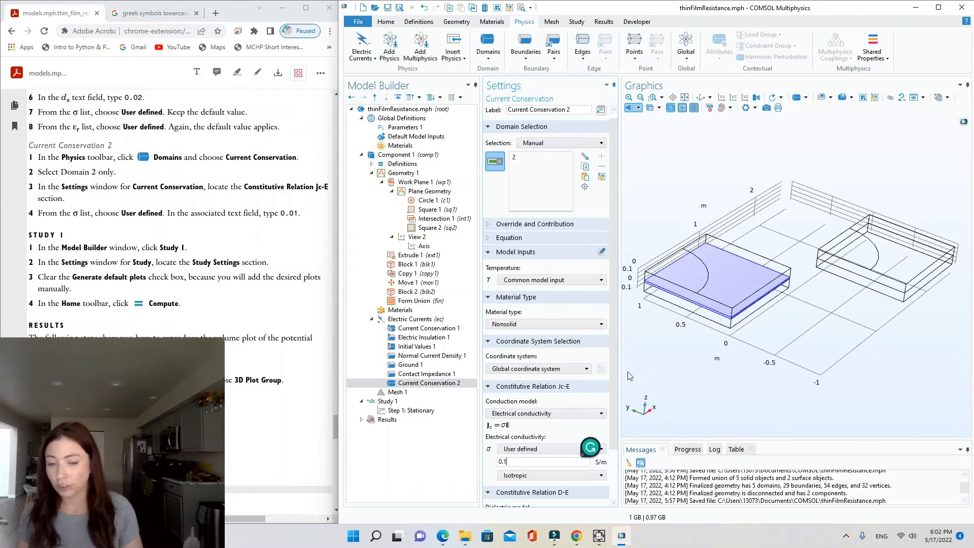
click(521, 463)
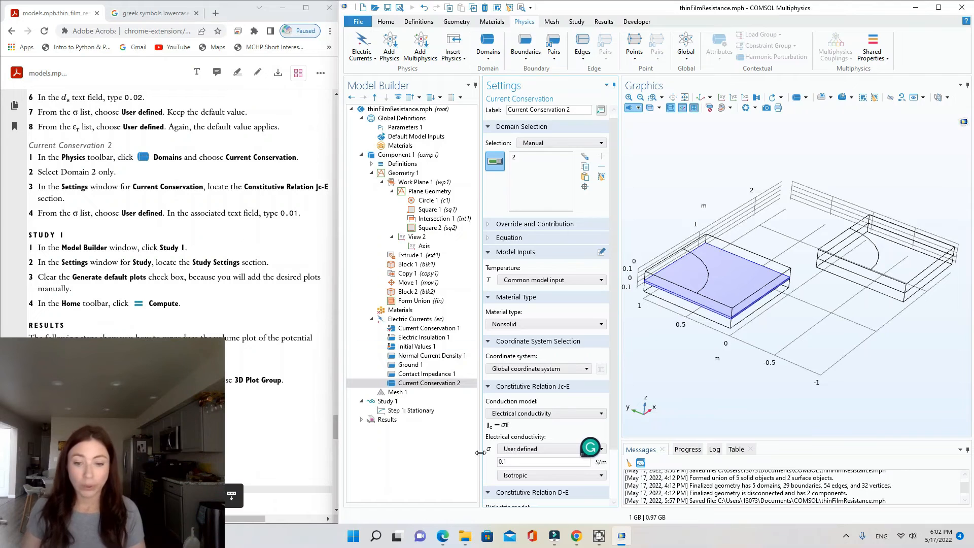
click(504, 463)
text(0)
click(188, 312)
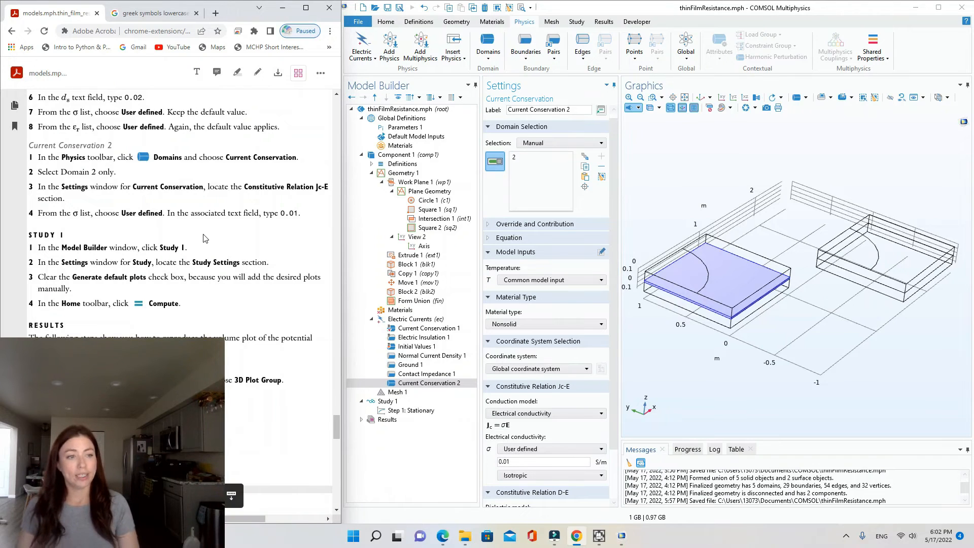
Step: Open the settings of Study 1
click(581, 25)
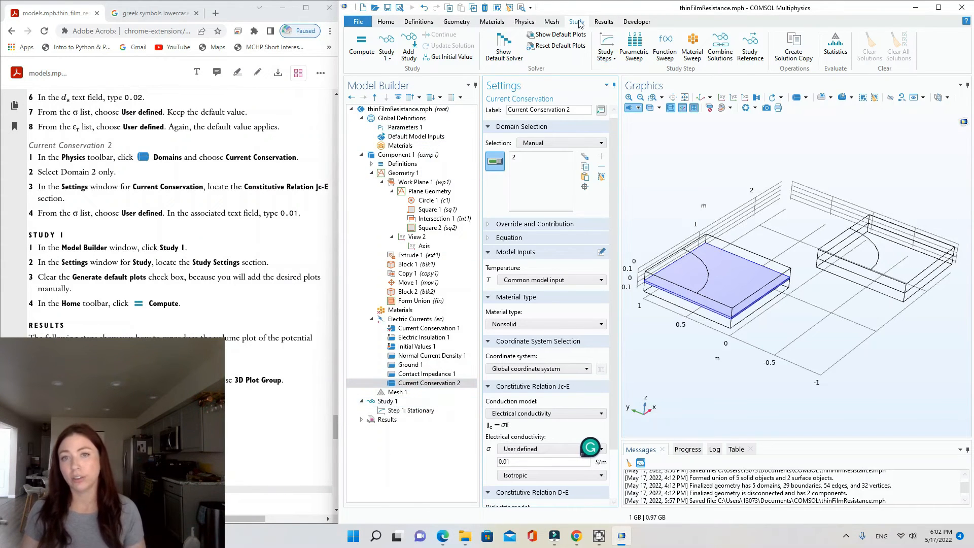
click(396, 401)
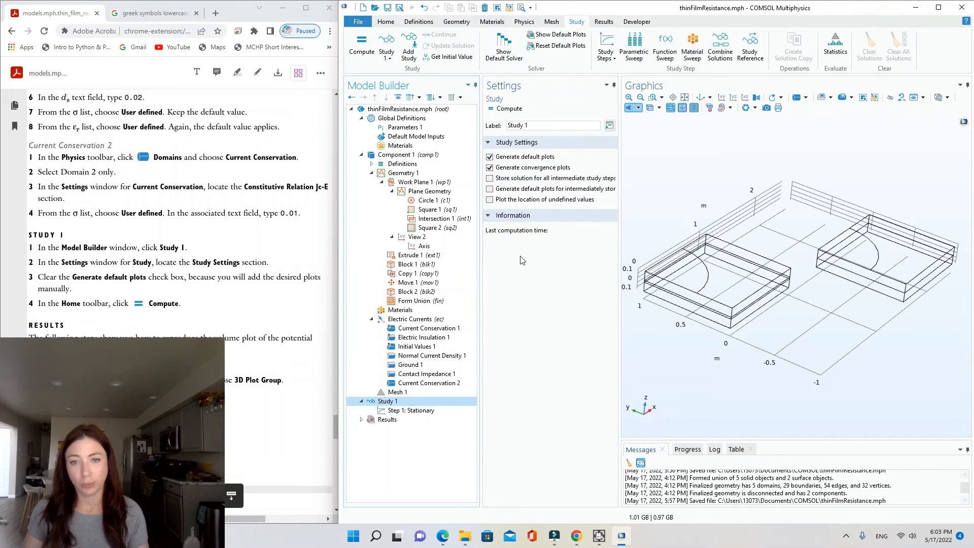
click(491, 110)
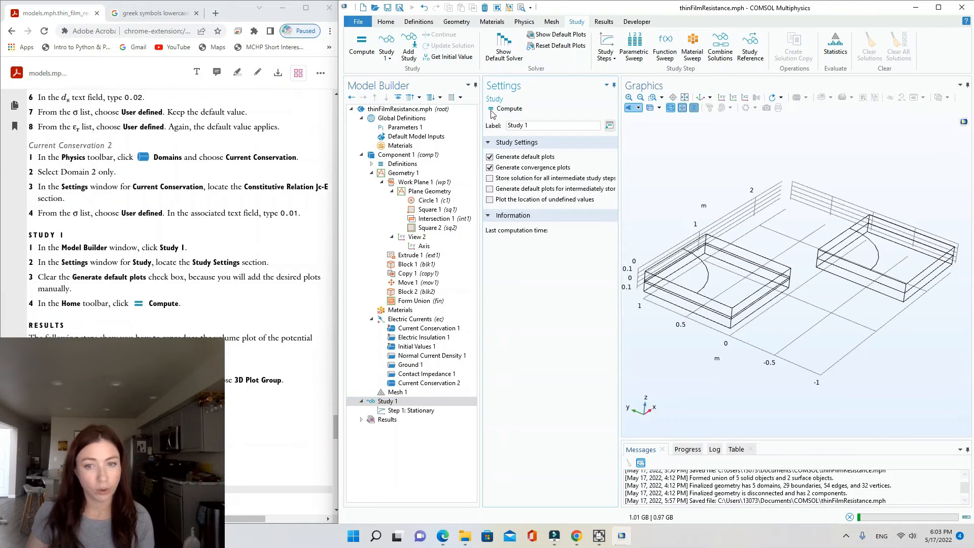
click(850, 517)
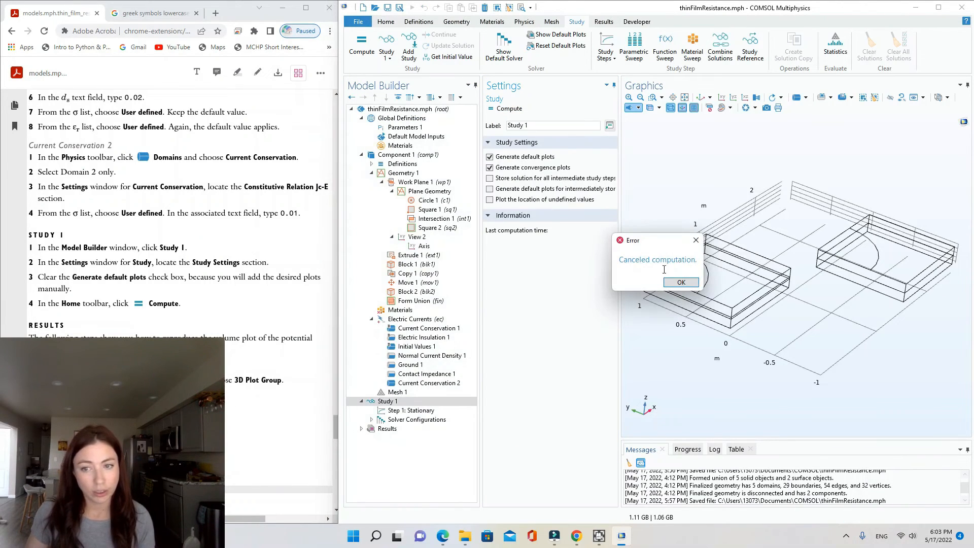
click(681, 282)
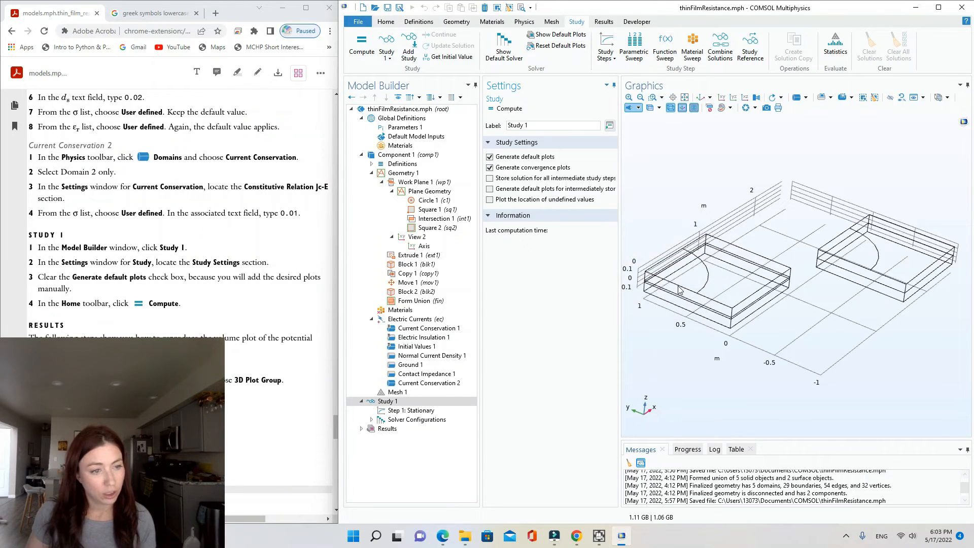
Step: Turn off the generation of default plots for Study 1 and compute the study
click(489, 156)
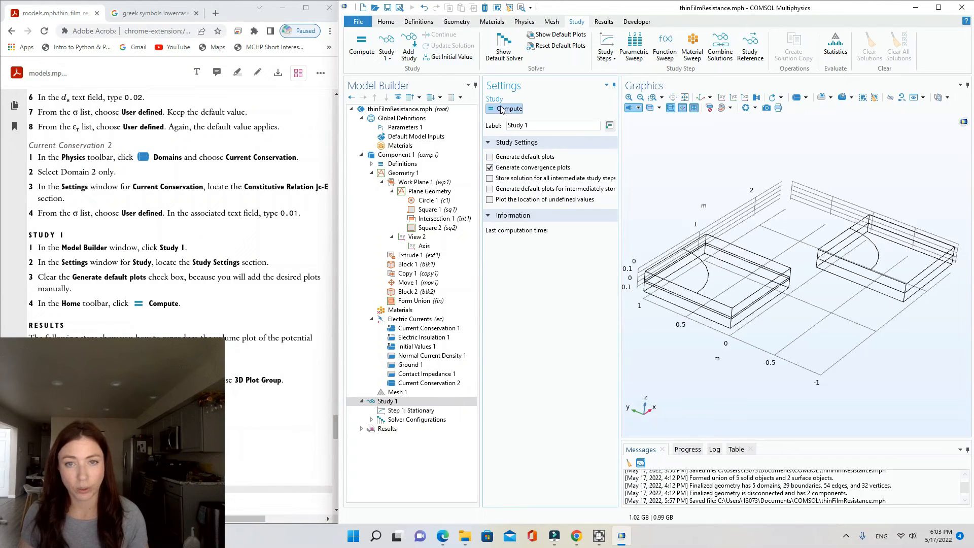
click(501, 109)
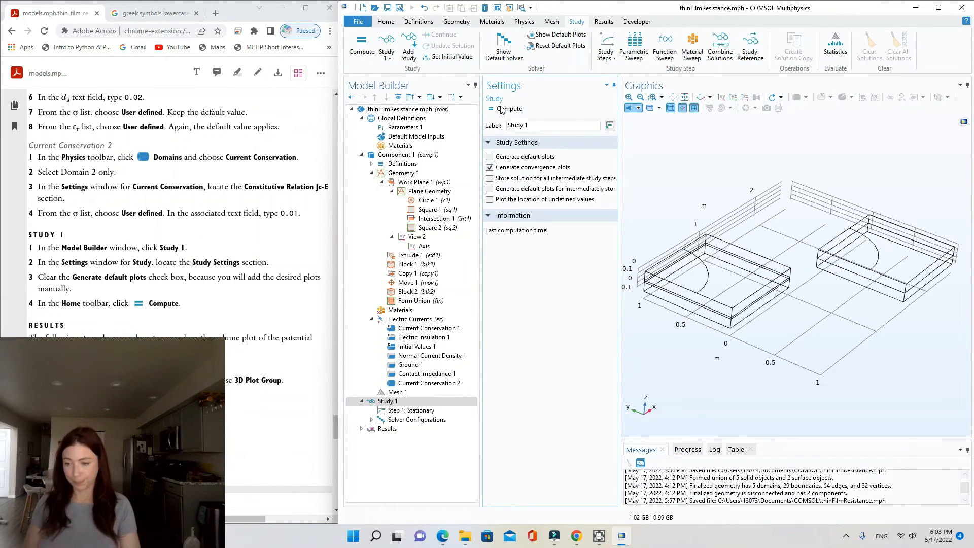
Step: Read the Results instructions in the tutorial PDF and add a 3D plot group to the model
scroll(116, 249, down, 5)
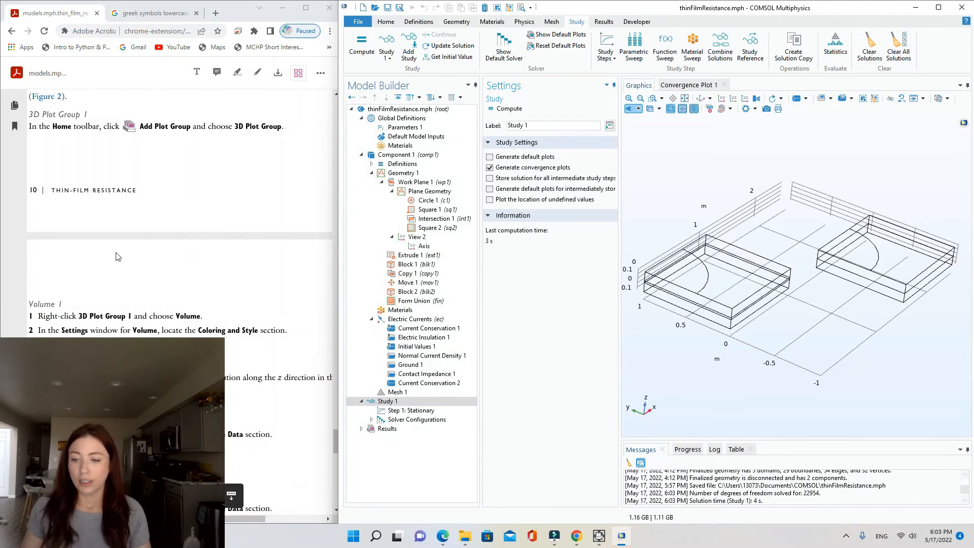
scroll(117, 256, down, 3)
scroll(116, 256, down, 3)
scroll(116, 258, down, 5)
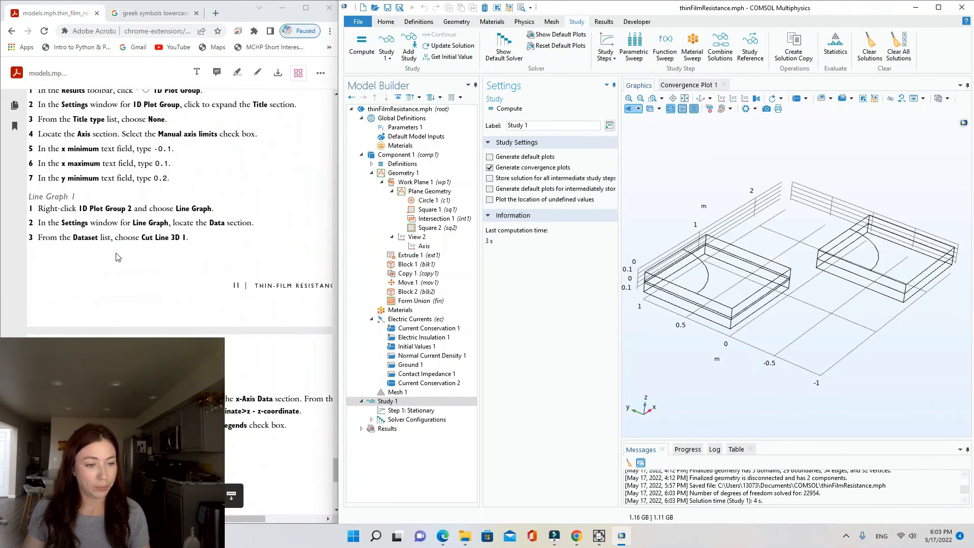
scroll(116, 256, up, 12)
scroll(116, 256, up, 1)
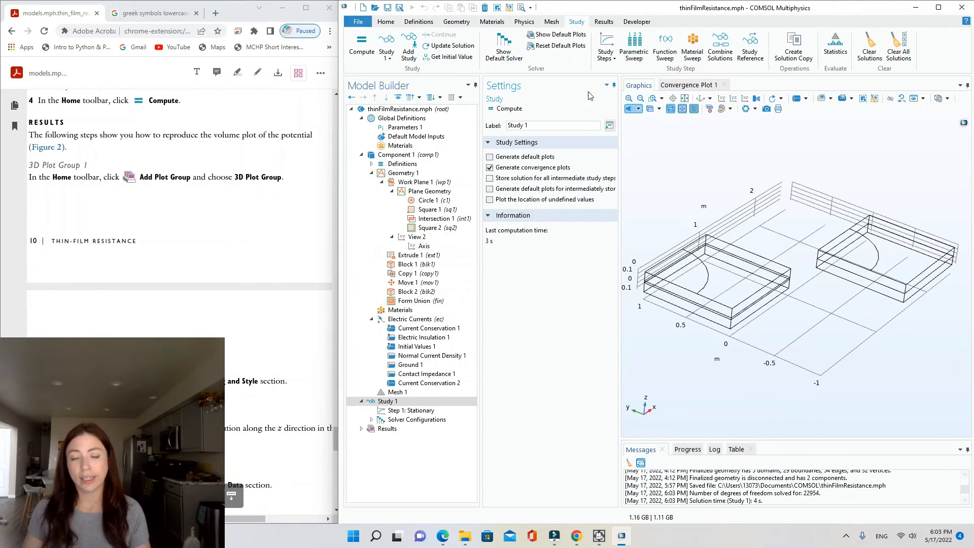
click(387, 23)
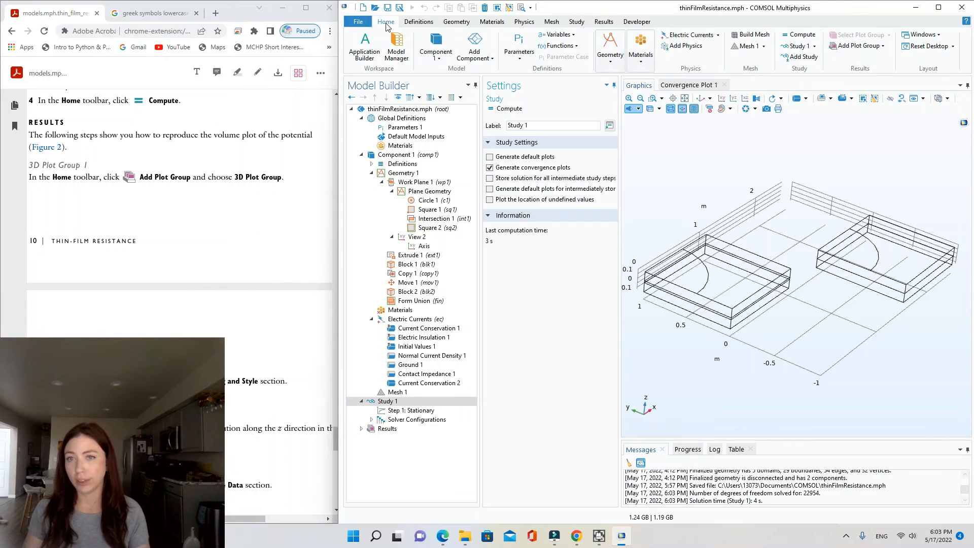
click(870, 47)
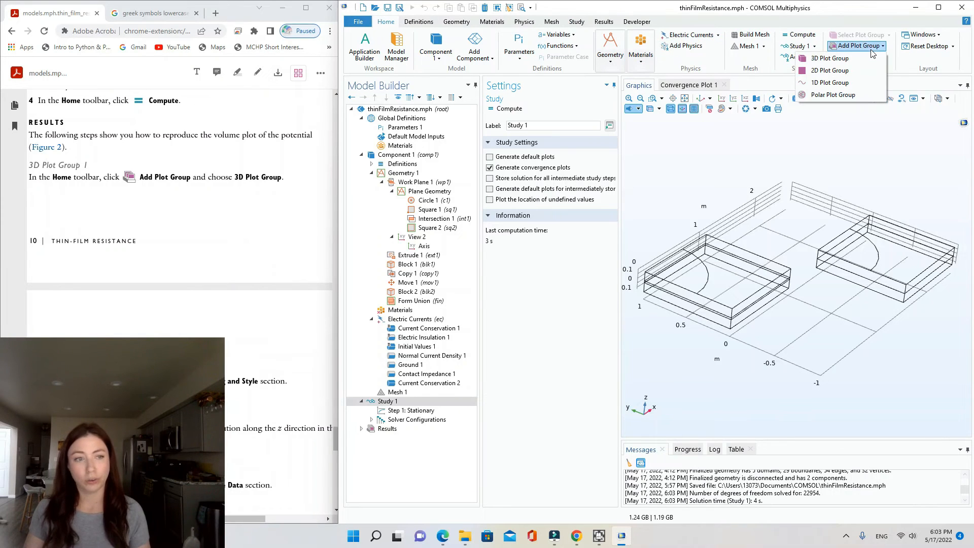
click(829, 60)
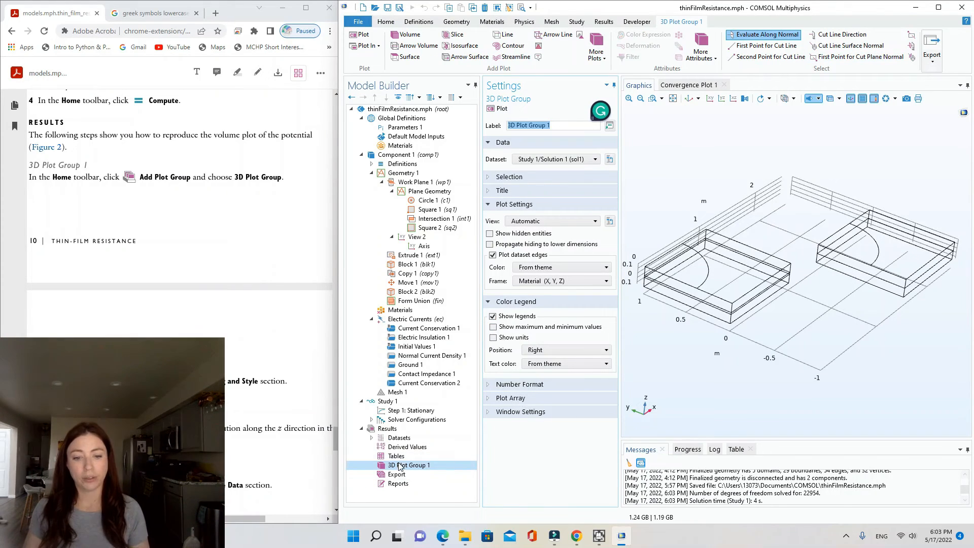
Step: Add a Volume plot to 3D Plot Group 1, turn off its color legend and plot it
right_click(420, 466)
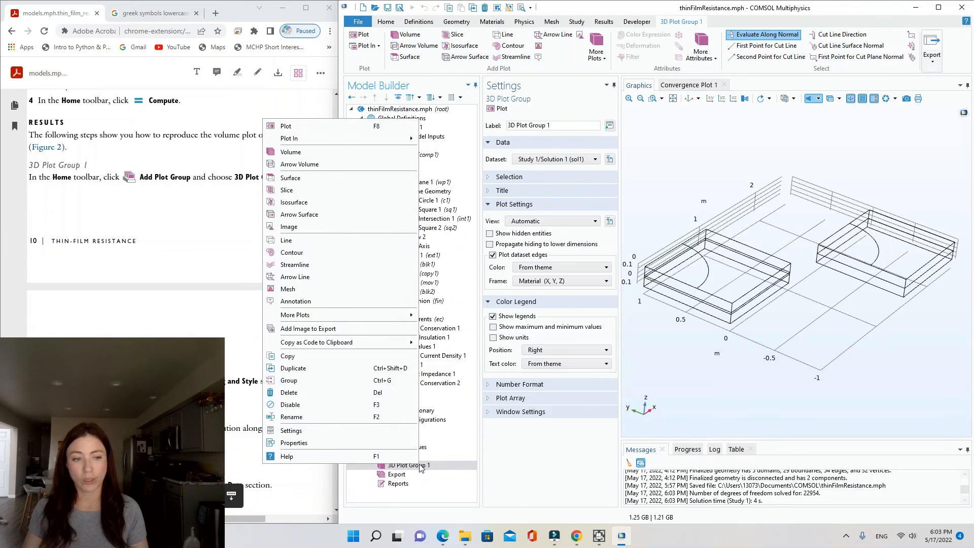
click(311, 158)
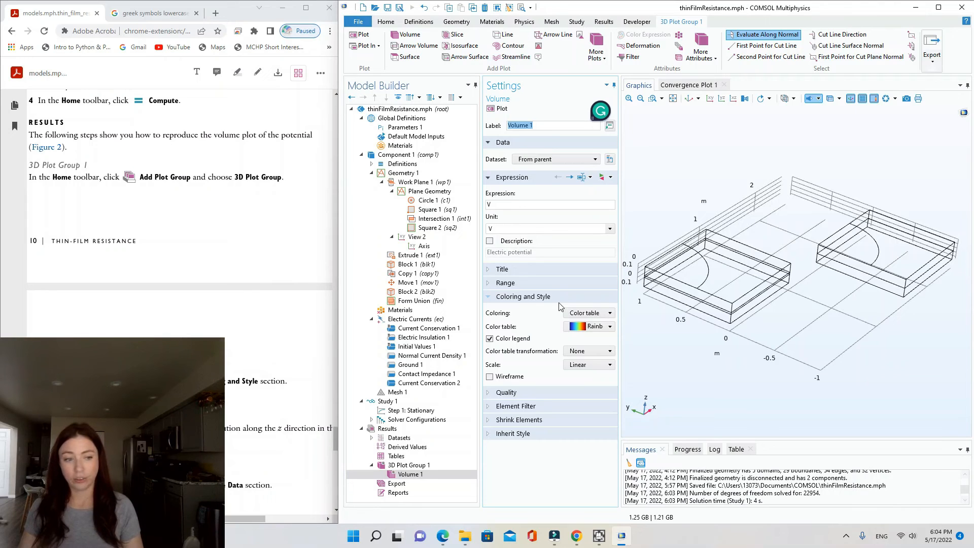
click(490, 338)
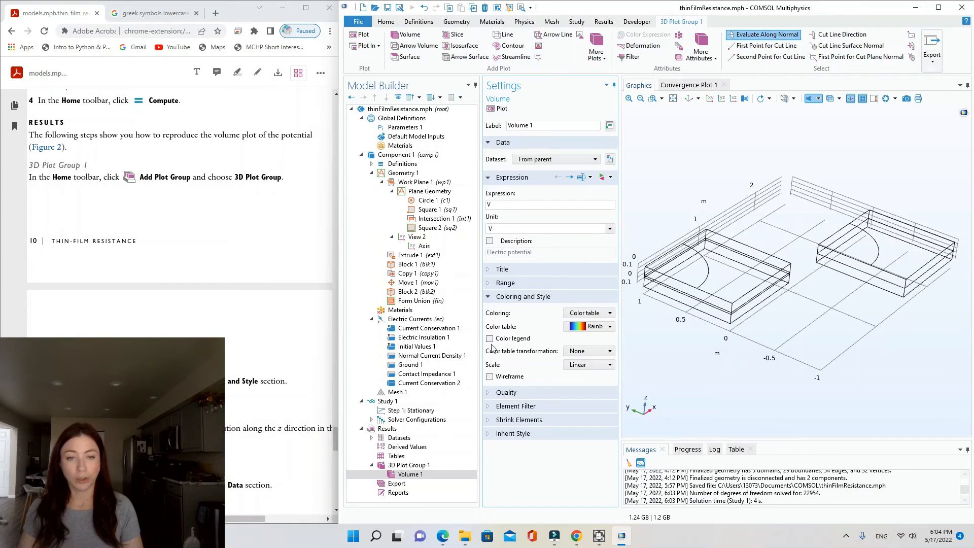
click(495, 110)
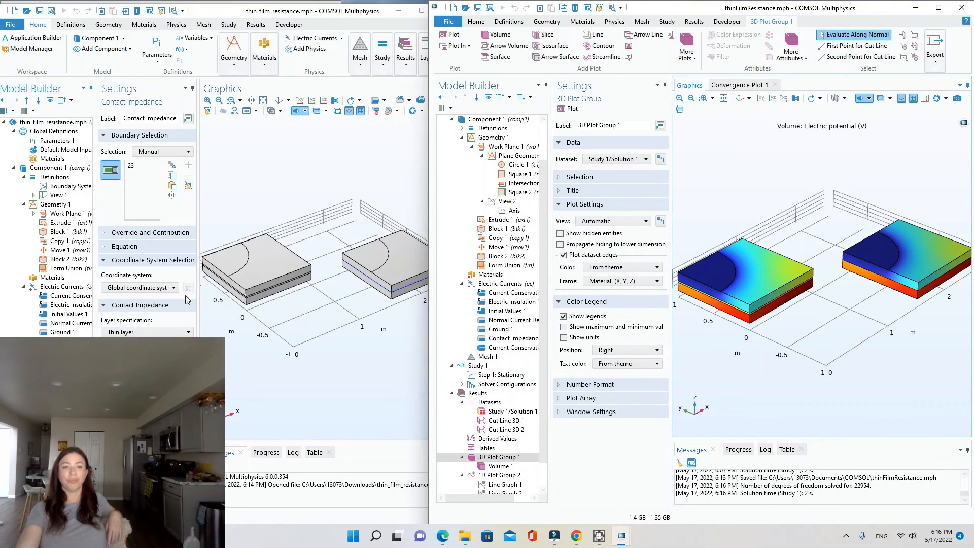
Step: Close the reference model thin_film_resistance.mph without saving its changes
click(273, 140)
click(445, 11)
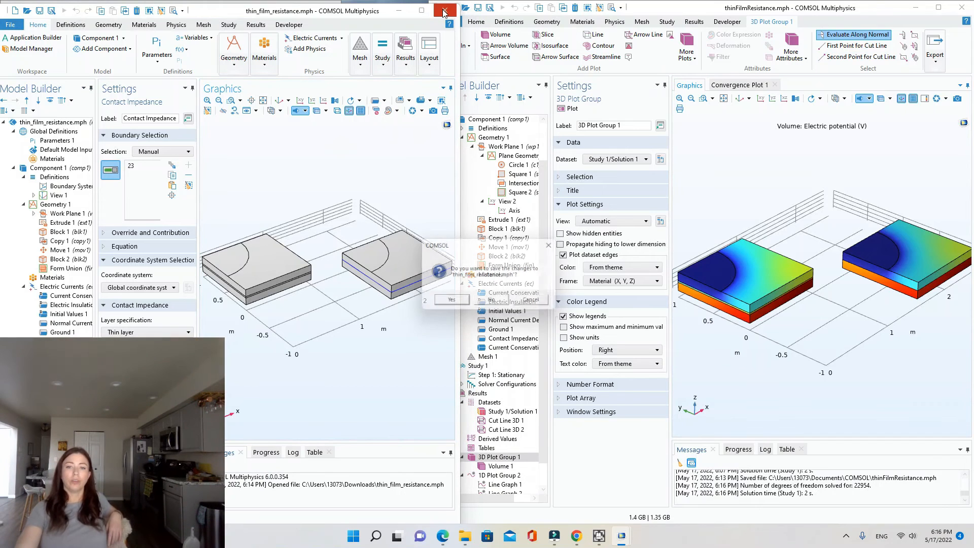
click(493, 302)
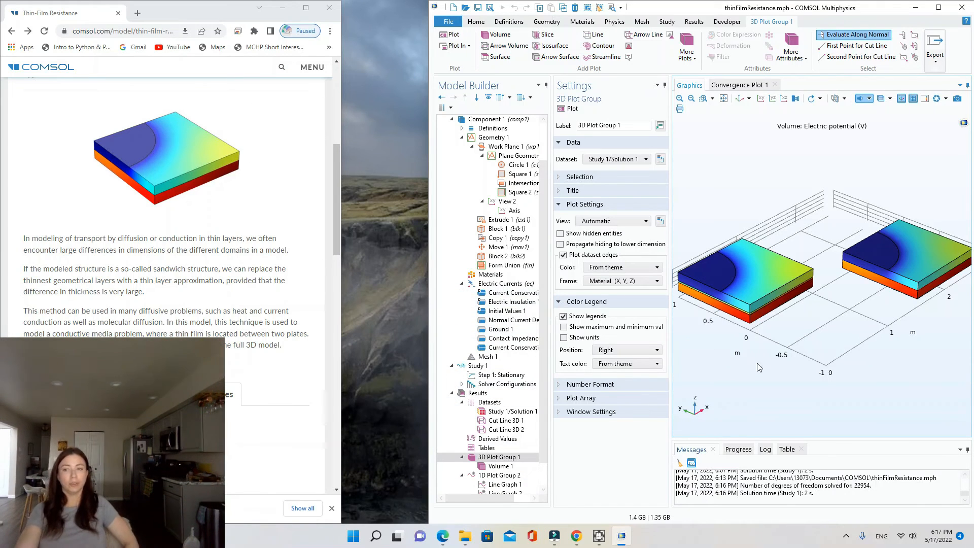
Step: Review the result plots, opening Line Graph 1 and Line Graph 2 under 1D Plot Group 2
click(523, 457)
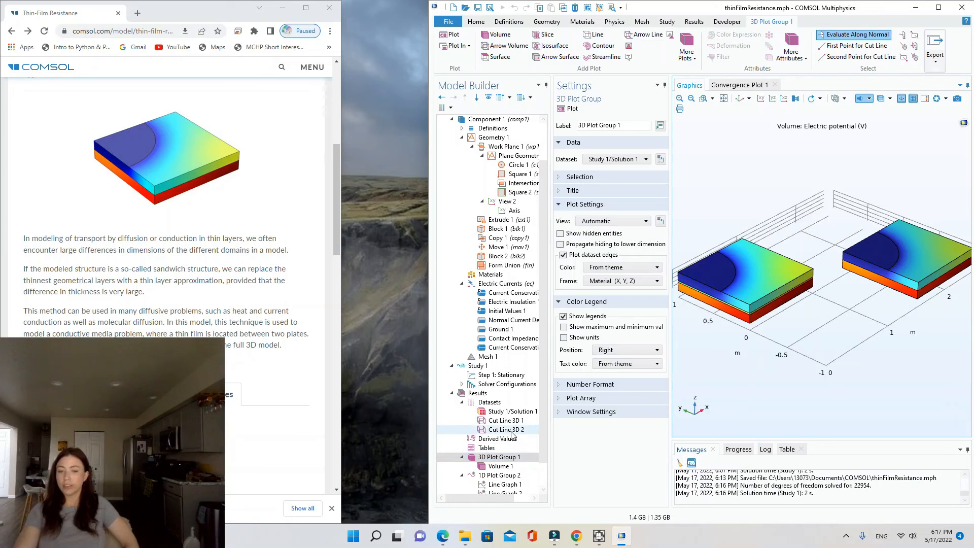
scroll(513, 435, down, 1)
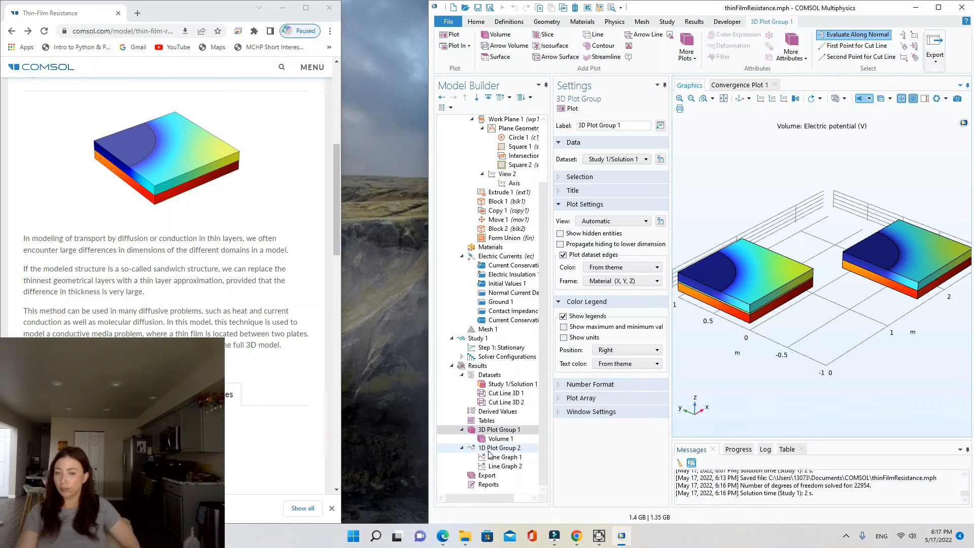
click(504, 456)
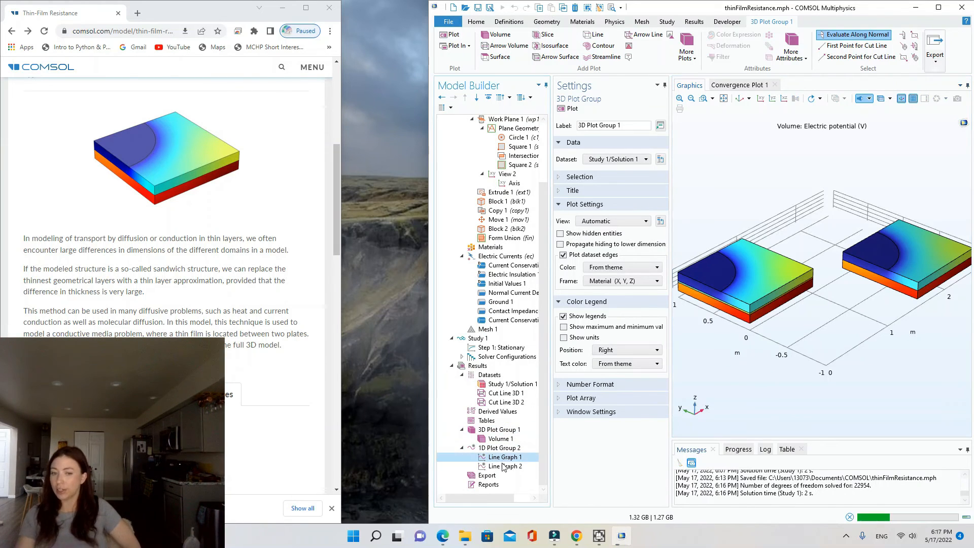
click(504, 466)
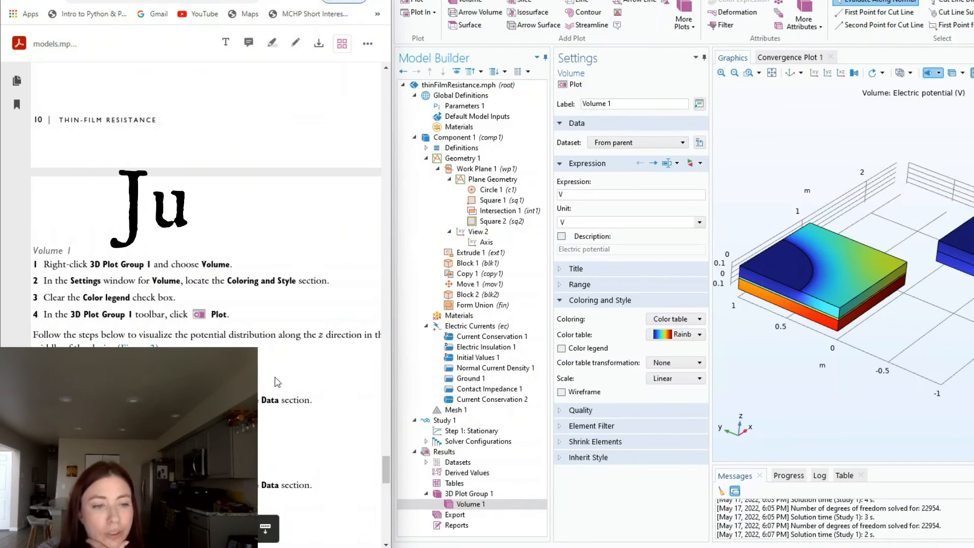
Step: Duplicate Cut Line 3D 1 and place the copy's points at x 2 and y -0.5
scroll(277, 381, down, 3)
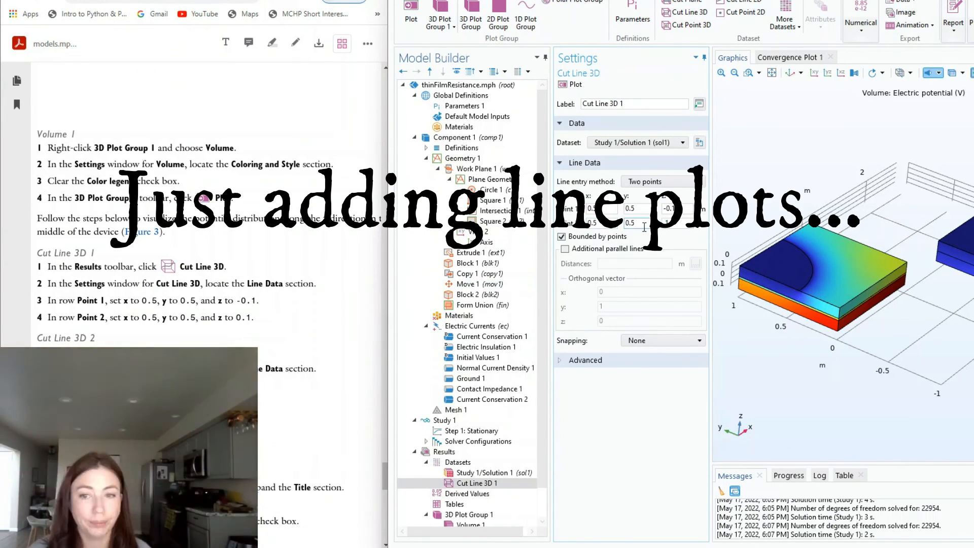
right_click(472, 483)
click(350, 374)
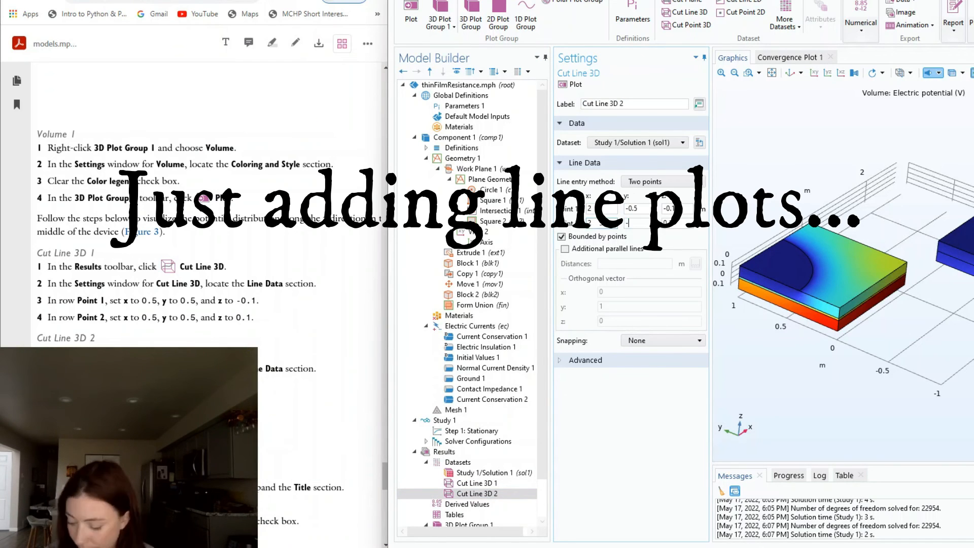
Step: Add a 1D plot group with title type None and manual axis limits of x -0.1 to 0.1 and y minimum 0.2
scroll(193, 229, down, 2)
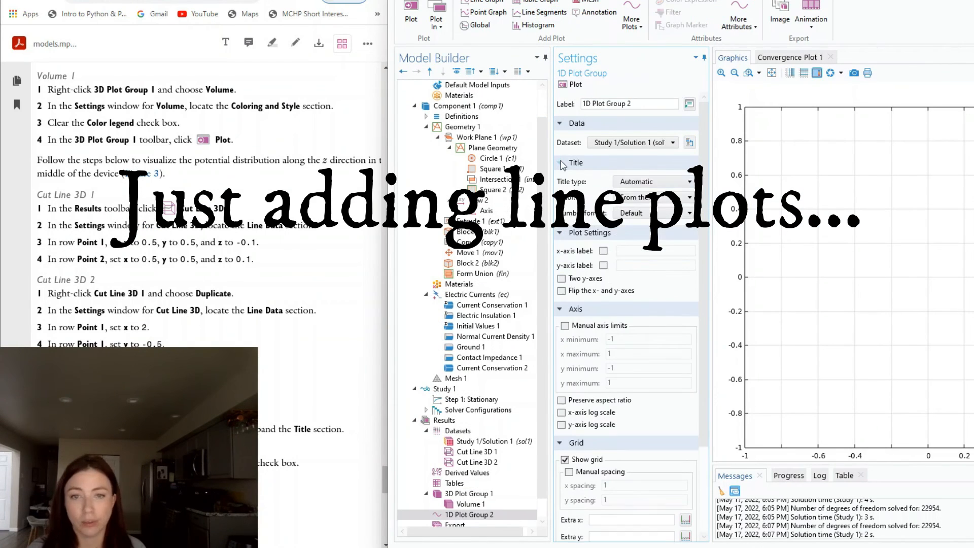
click(653, 182)
click(629, 215)
click(565, 294)
click(631, 307)
text(-0.1)
drag(624, 336, 533, 333)
text(.2)
Step: Add a line graph to 1D Plot Group 2 and set its dataset to Cut Line 3D 1
scroll(203, 304, down, 6)
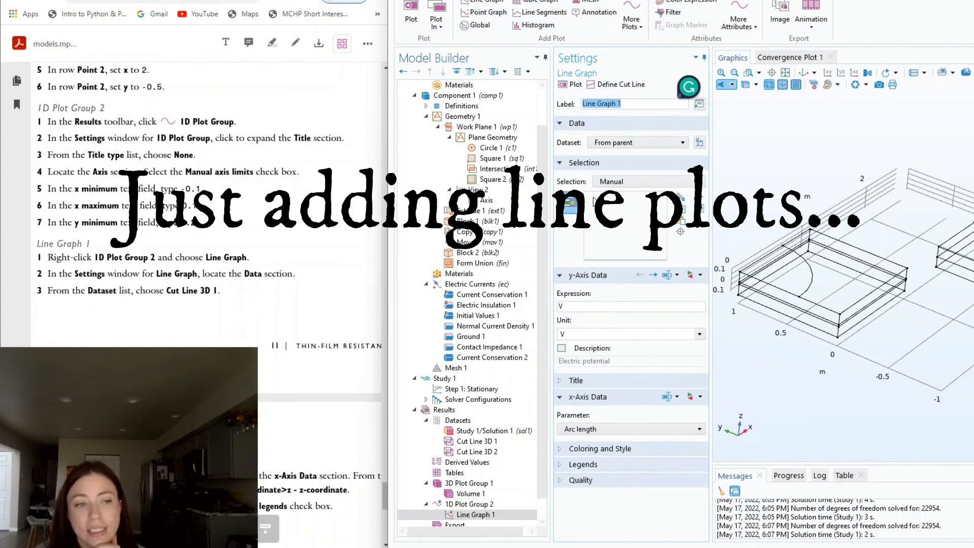
click(638, 143)
click(613, 188)
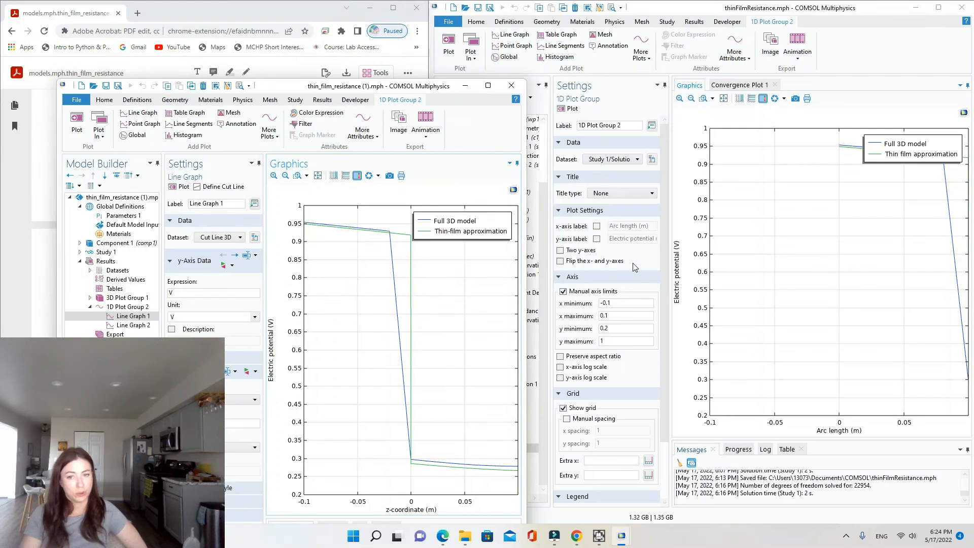
Step: Change Line Graph 1's x-axis parameter to Expression and use the z-coordinate (z) as the expression
click(638, 275)
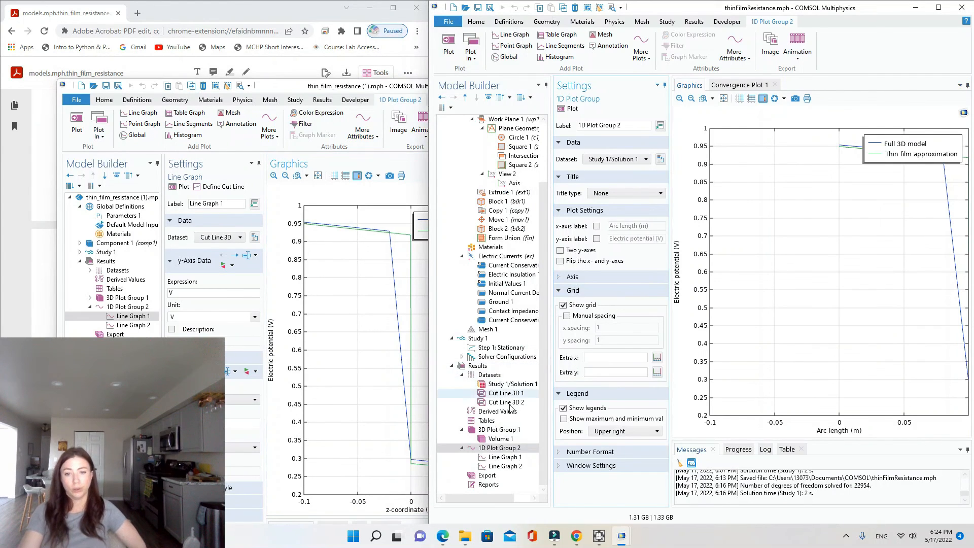
click(503, 457)
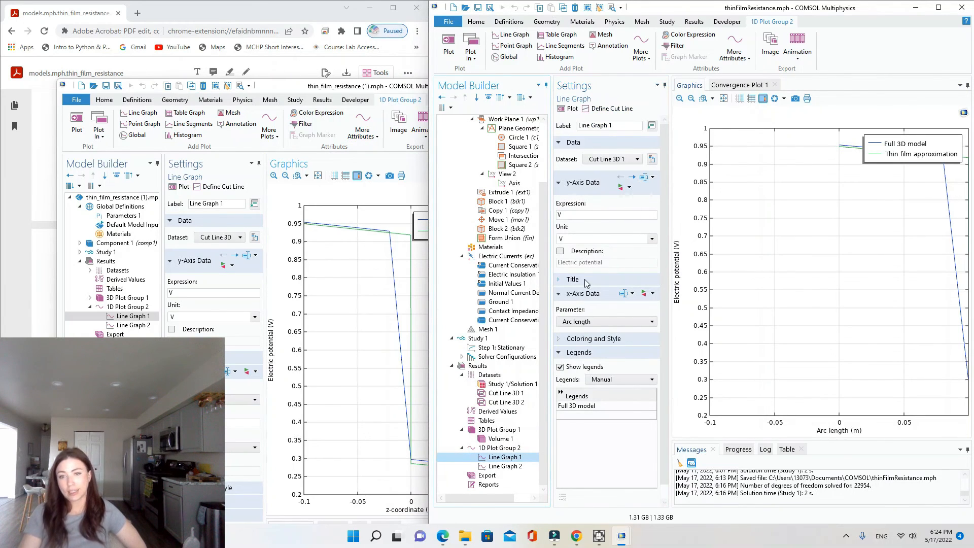
click(589, 321)
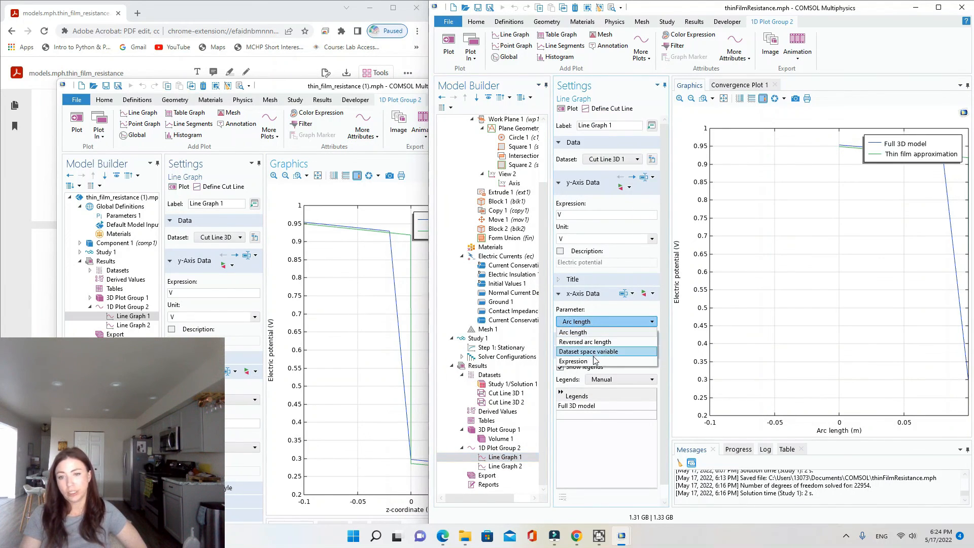
click(576, 361)
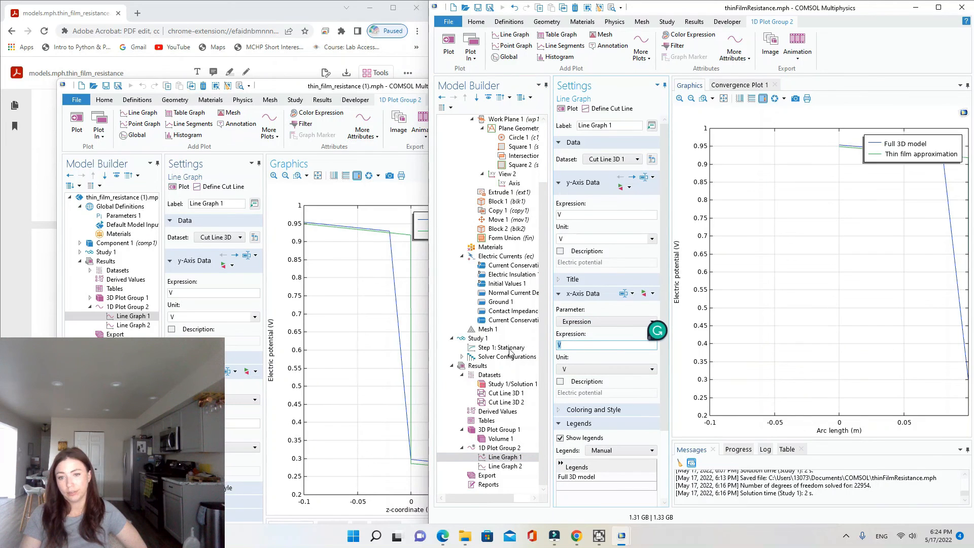
click(643, 297)
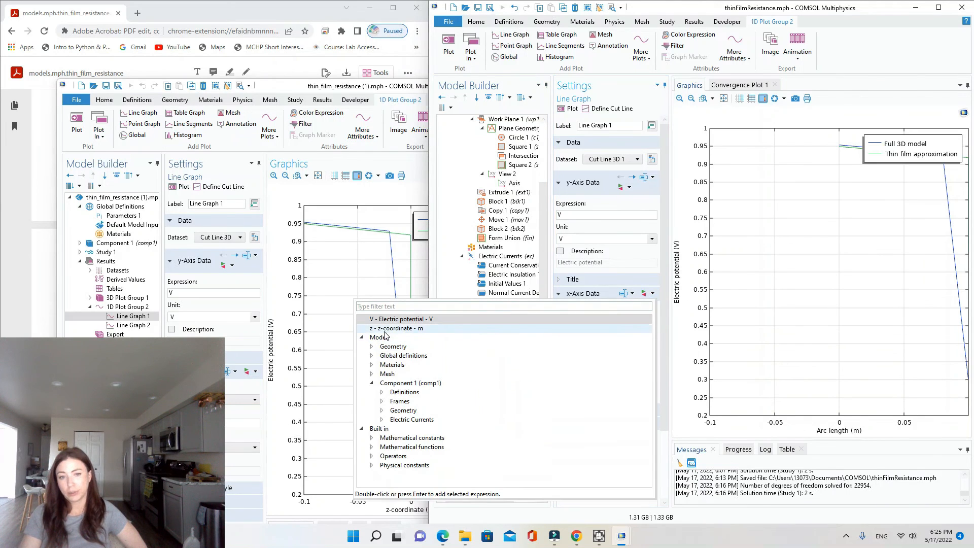
double_click(398, 331)
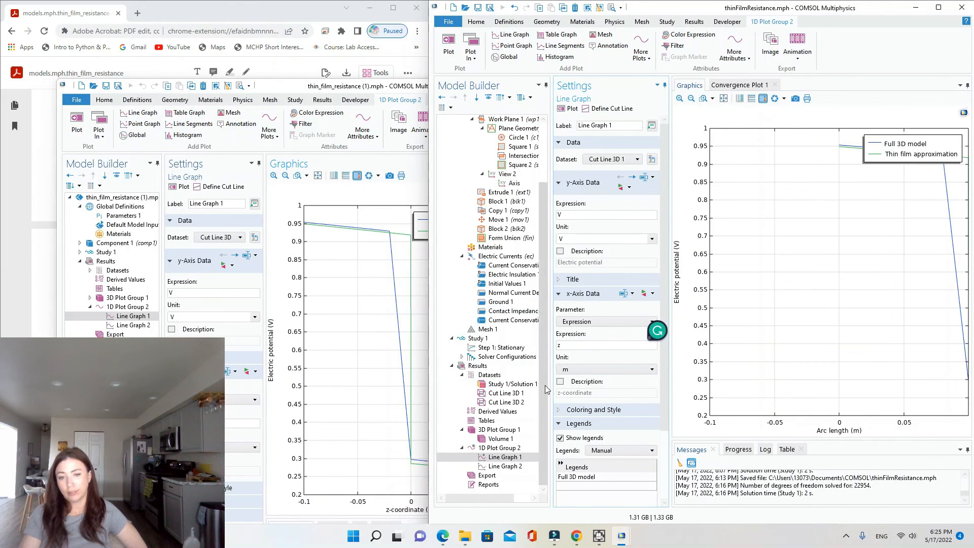
Step: Change Line Graph 2's x-axis data to the z-coordinate expression and return to Line Graph 1 to show the updated plot
click(517, 465)
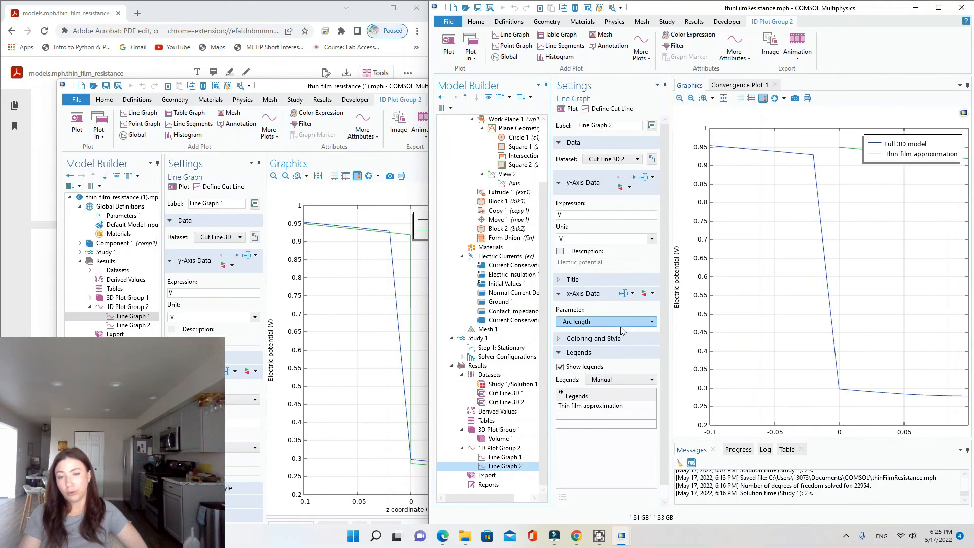
click(640, 320)
click(573, 360)
click(643, 293)
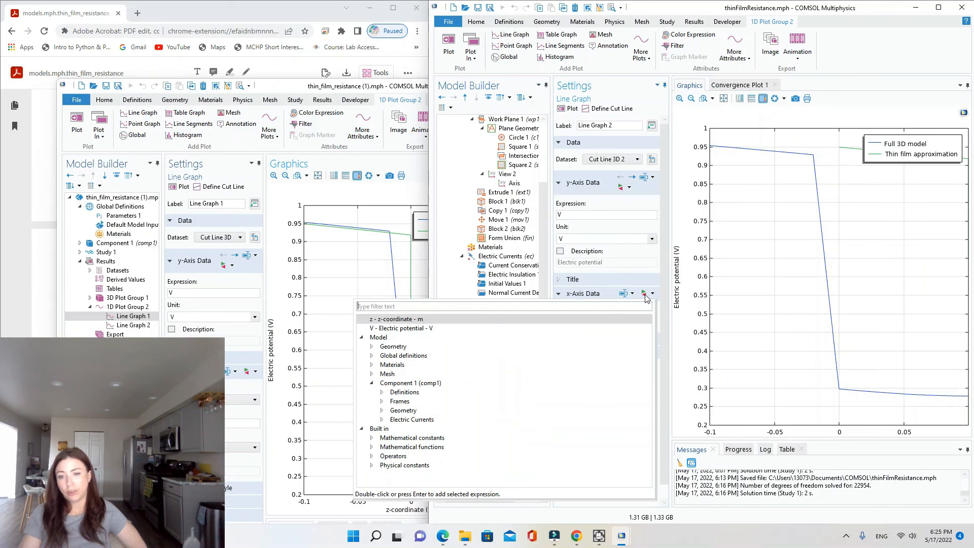
click(381, 410)
double_click(403, 320)
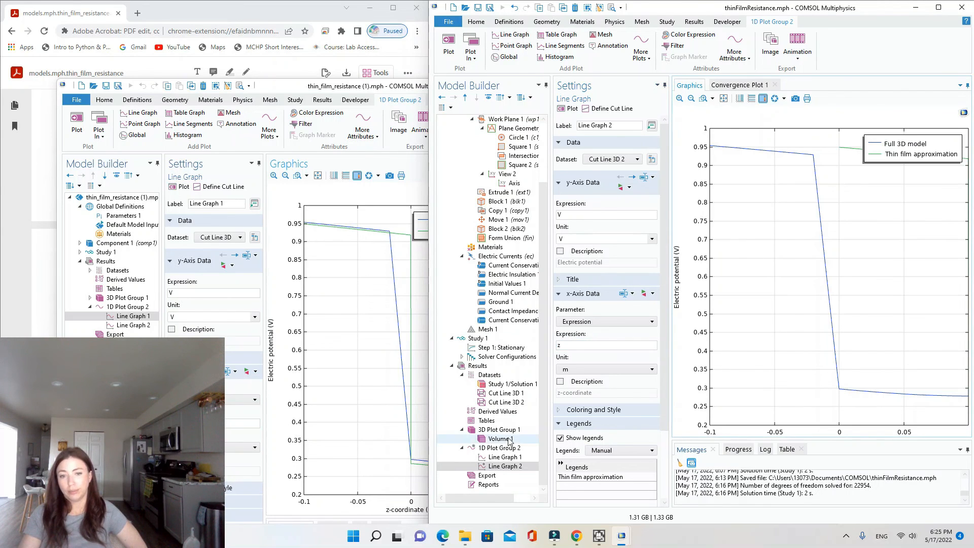
click(504, 458)
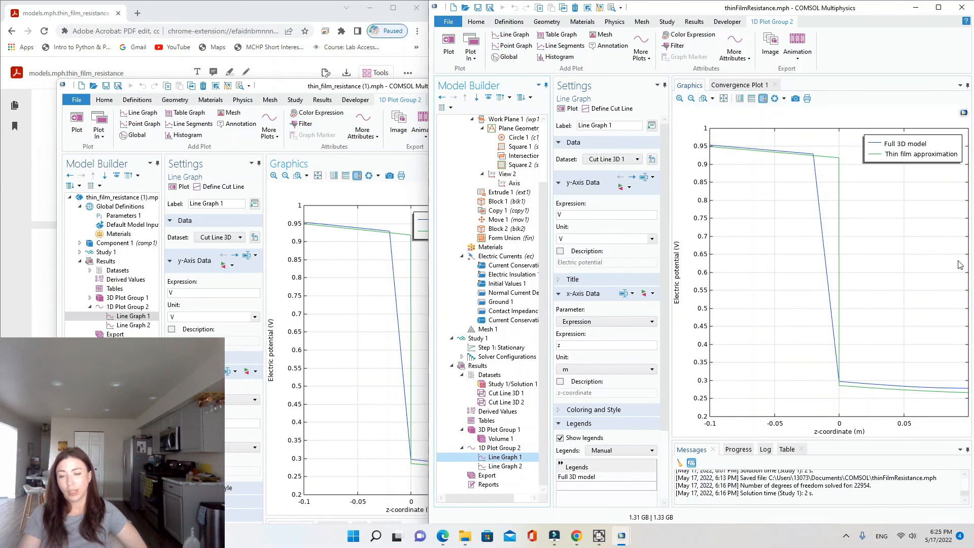
Step: Switch to the tutorial PDF in the browser and examine its Introduction and Model Definition with Figure 1
click(405, 19)
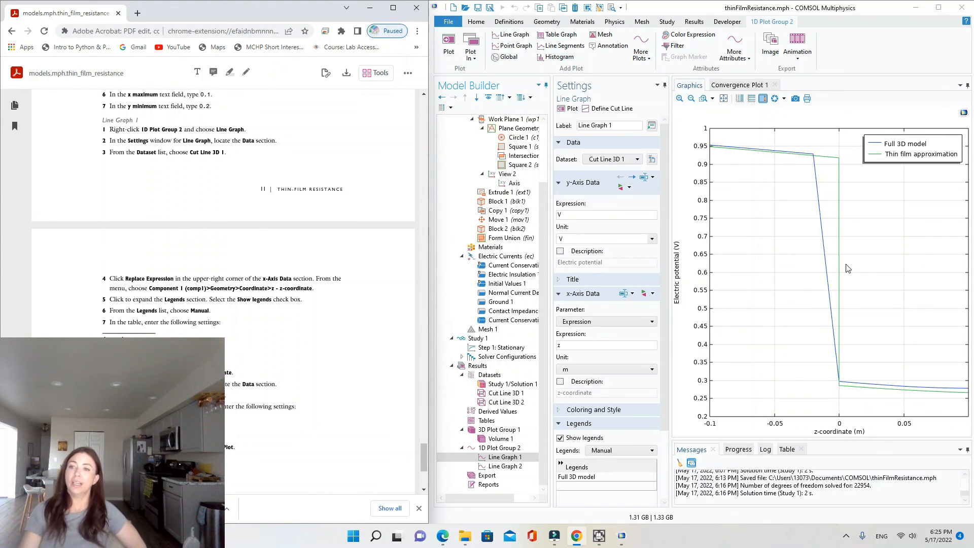
click(634, 506)
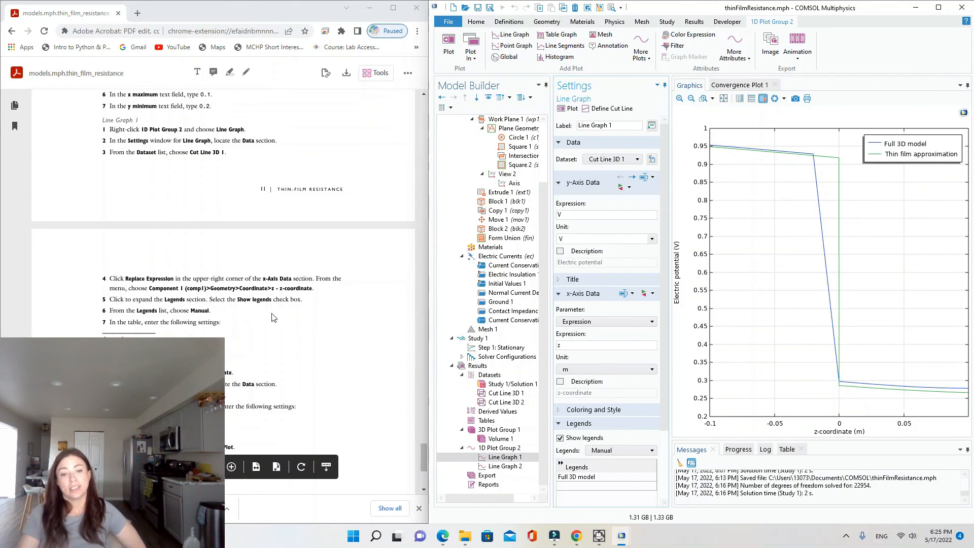
scroll(386, 431, up, 8)
drag(424, 429, 429, 97)
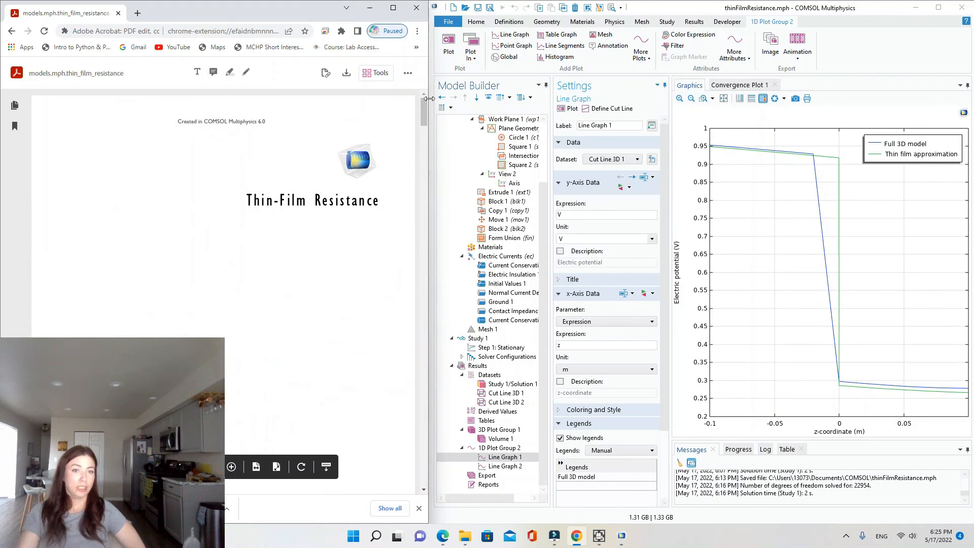
scroll(274, 280, down, 9)
scroll(274, 281, down, 1)
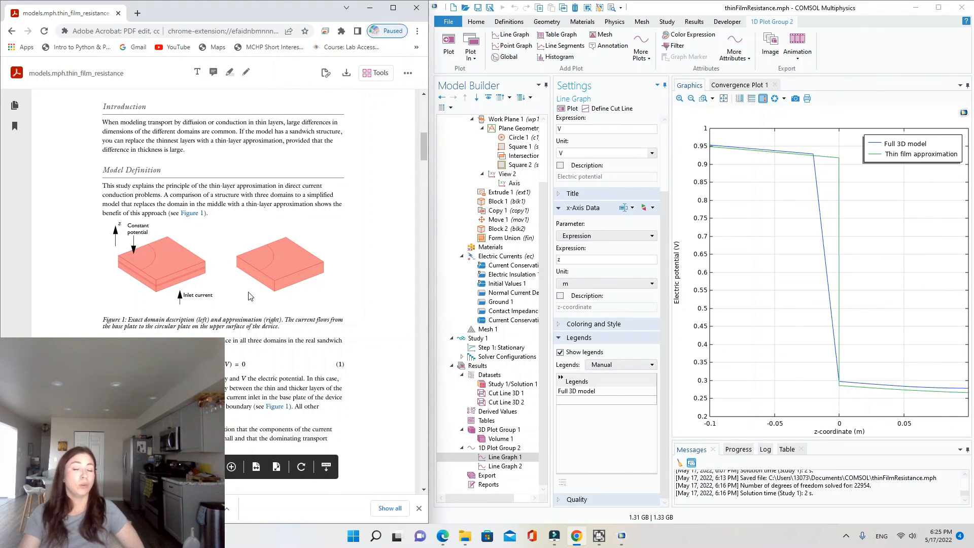
Step: Display the Volume 1 electric potential plot and find the matching potential distribution, Figure 2, in the tutorial PDF
click(499, 438)
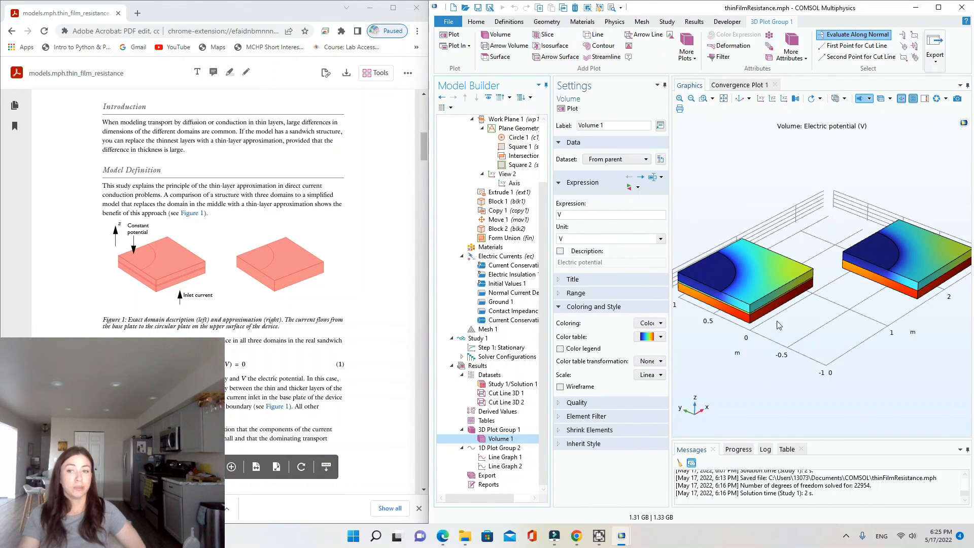
scroll(794, 296, up, 6)
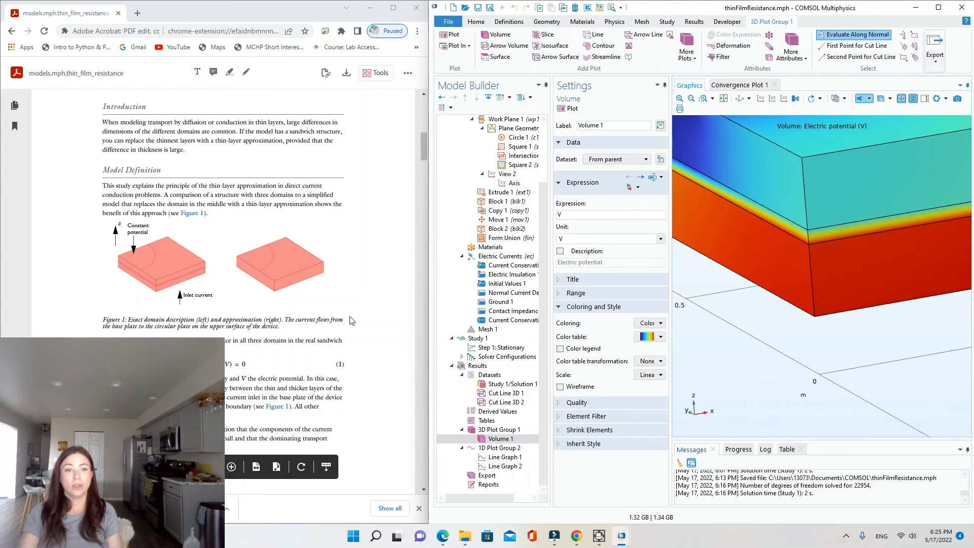
scroll(355, 320, down, 10)
scroll(360, 314, down, 6)
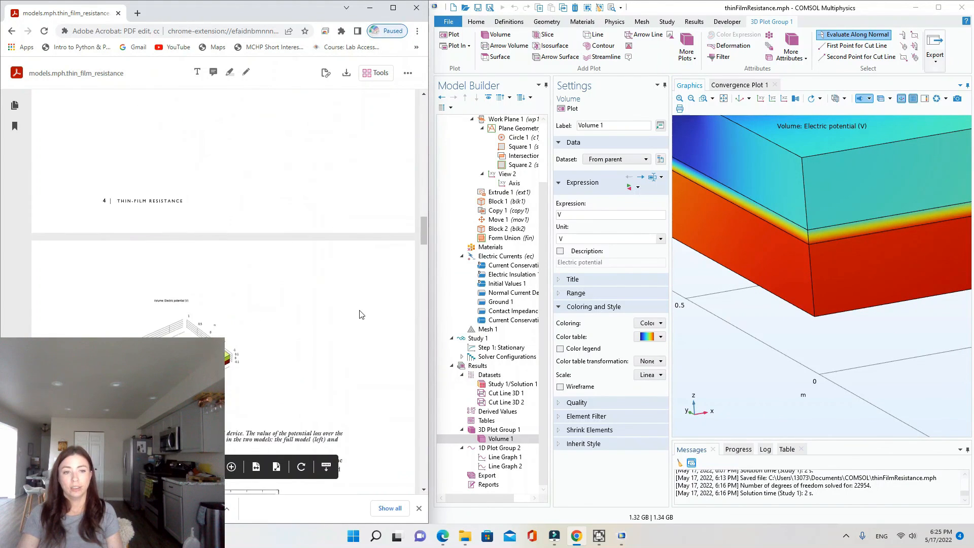
Step: Examine the potential across the stacked layers of the 3D volume plot from several angles, ending with both blocks in full view
drag(736, 269, 871, 271)
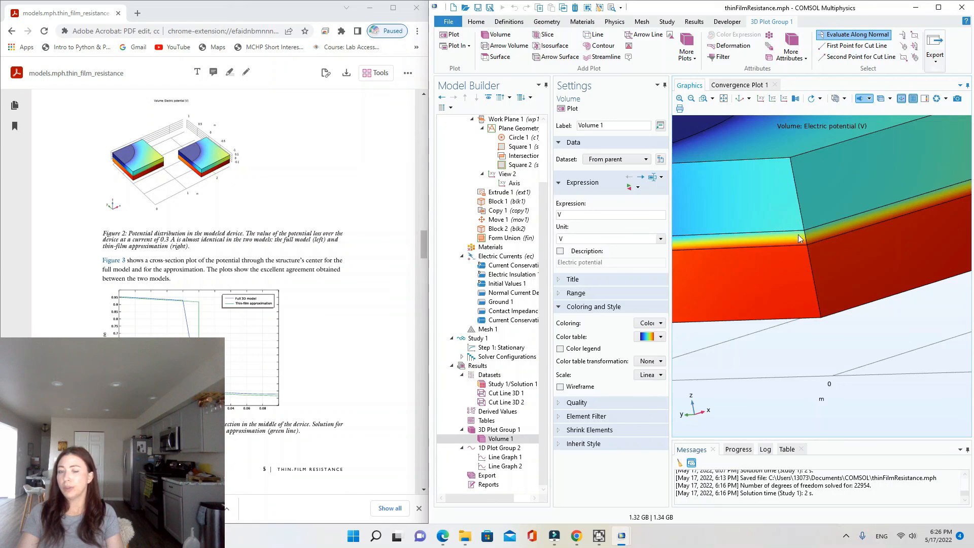
scroll(911, 275, down, 3)
scroll(912, 274, down, 2)
drag(918, 276, 794, 299)
scroll(853, 267, up, 5)
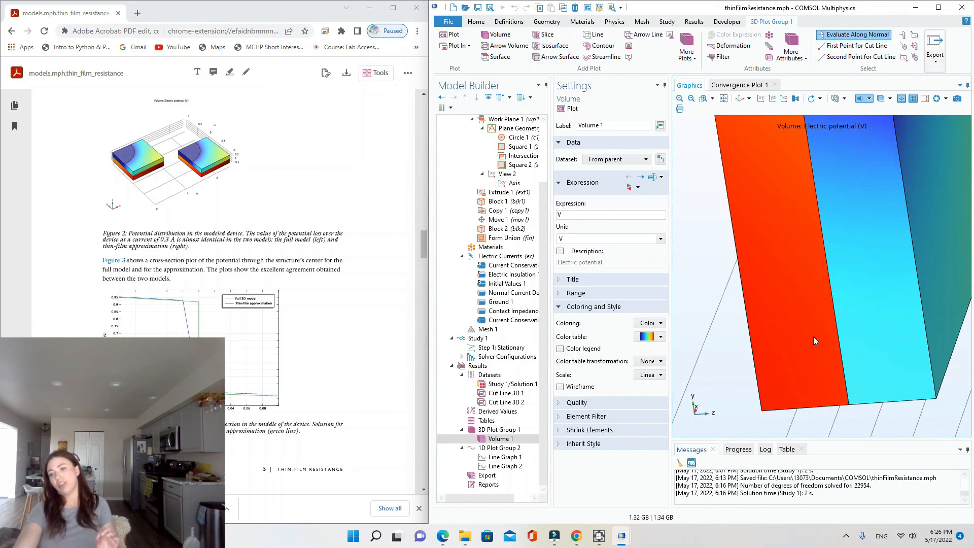
drag(822, 342, 860, 269)
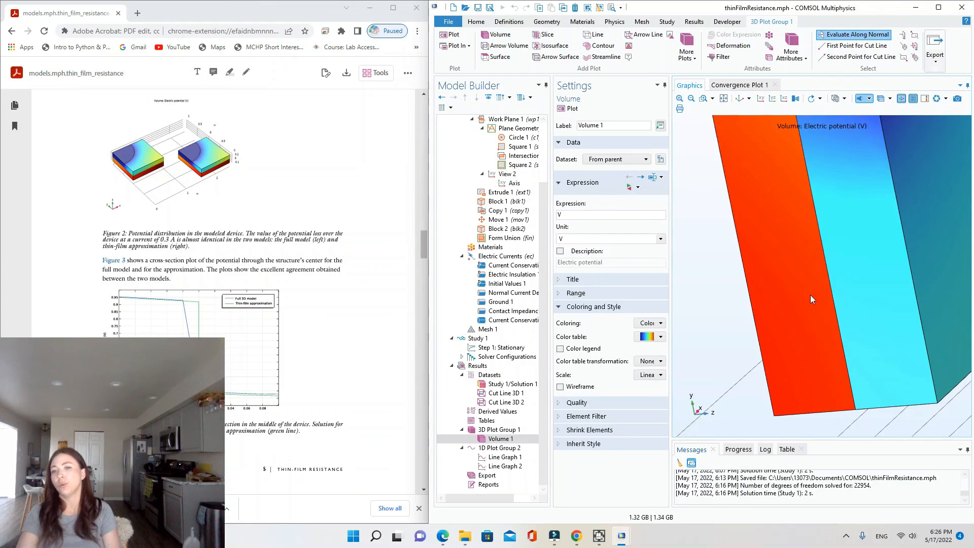
scroll(810, 306, down, 5)
scroll(810, 305, up, 3)
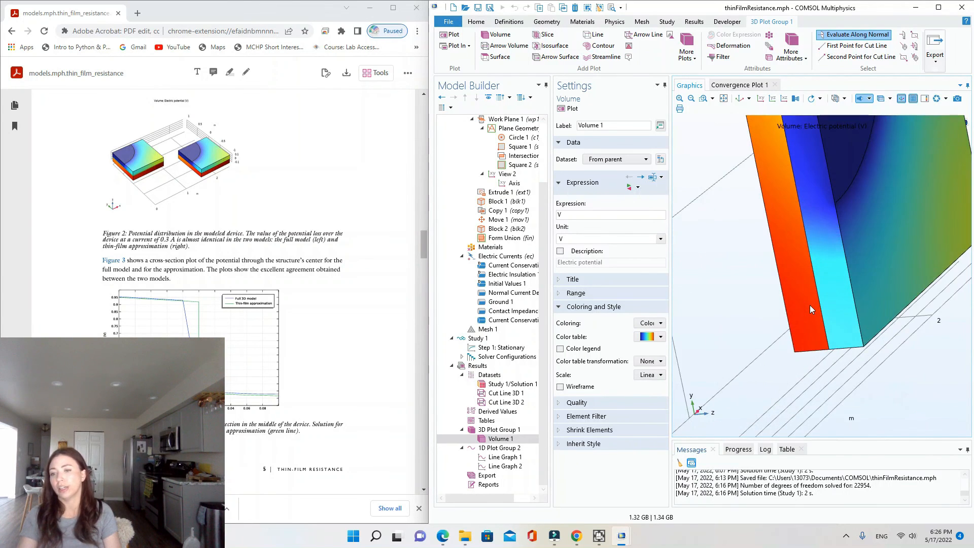
scroll(810, 306, up, 2)
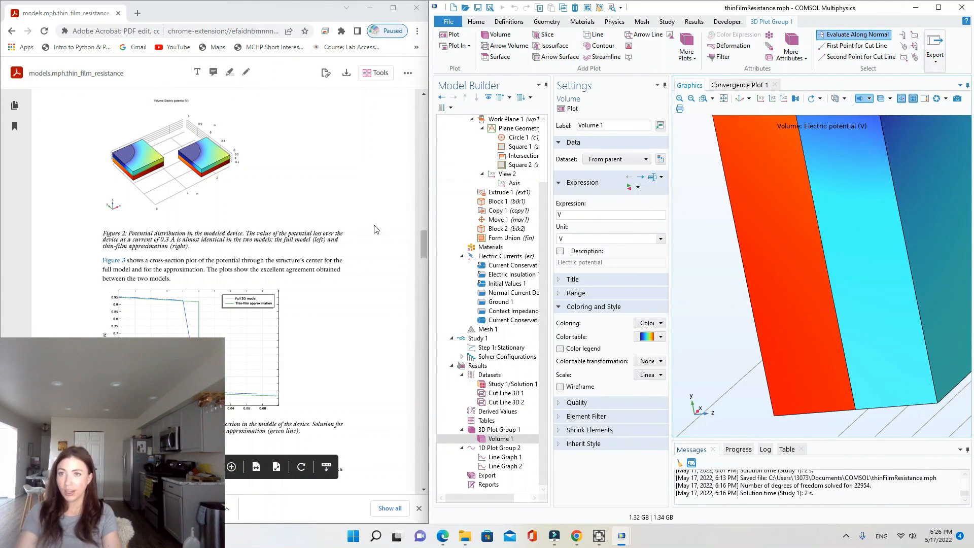
click(724, 99)
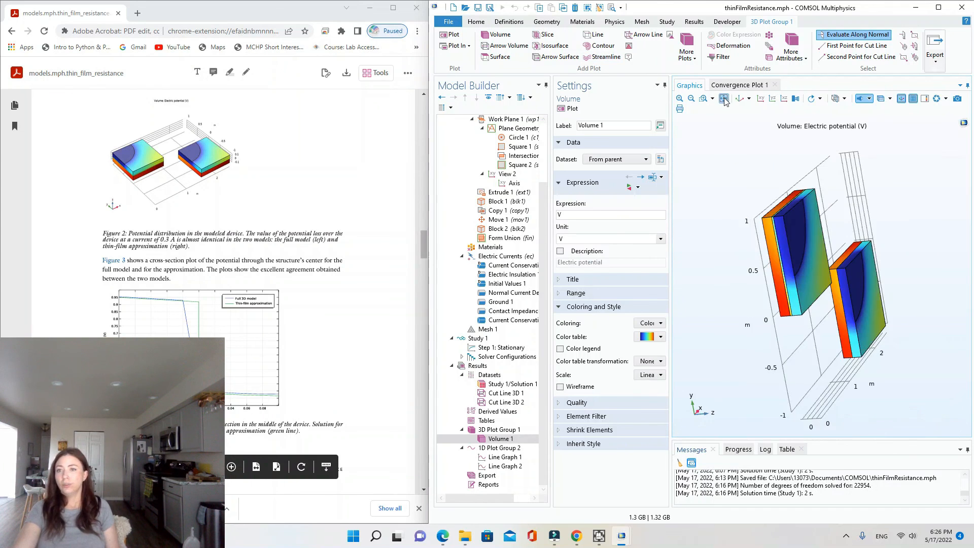
drag(840, 193, 778, 320)
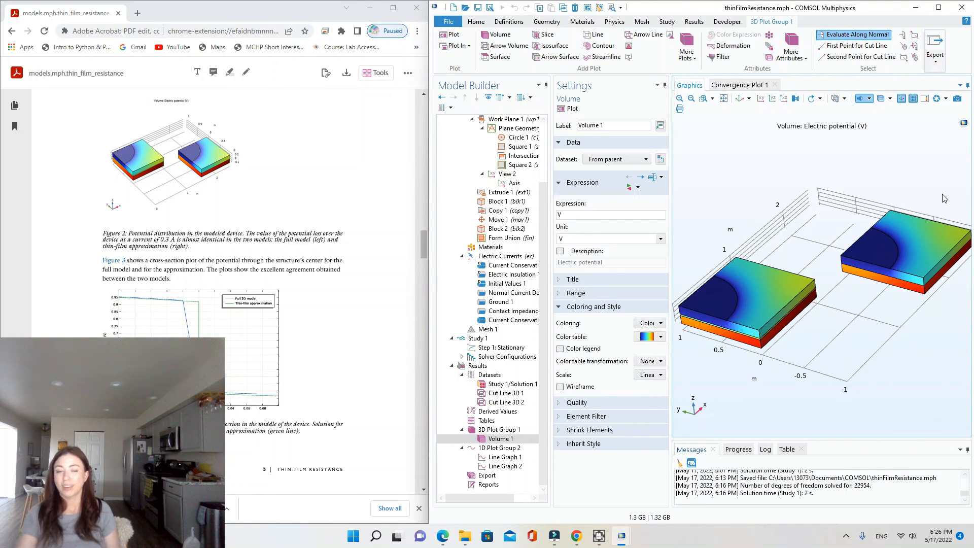